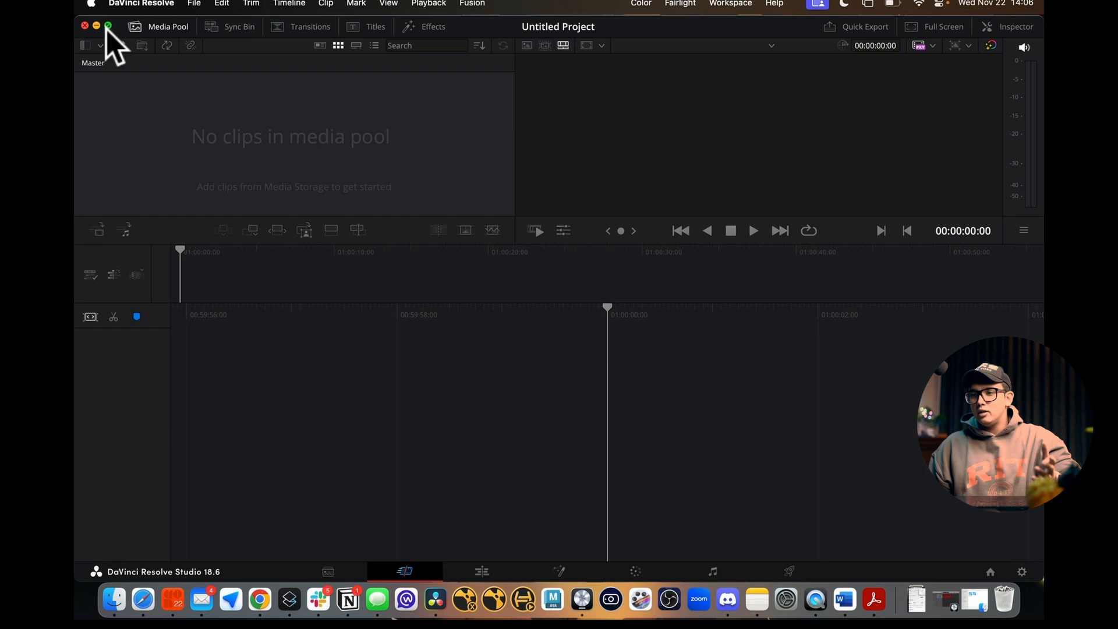
# Enter full screen, open the Media page and browse Macintosh HD to the personal home folder inside Users.
pyautogui.click(106, 28)
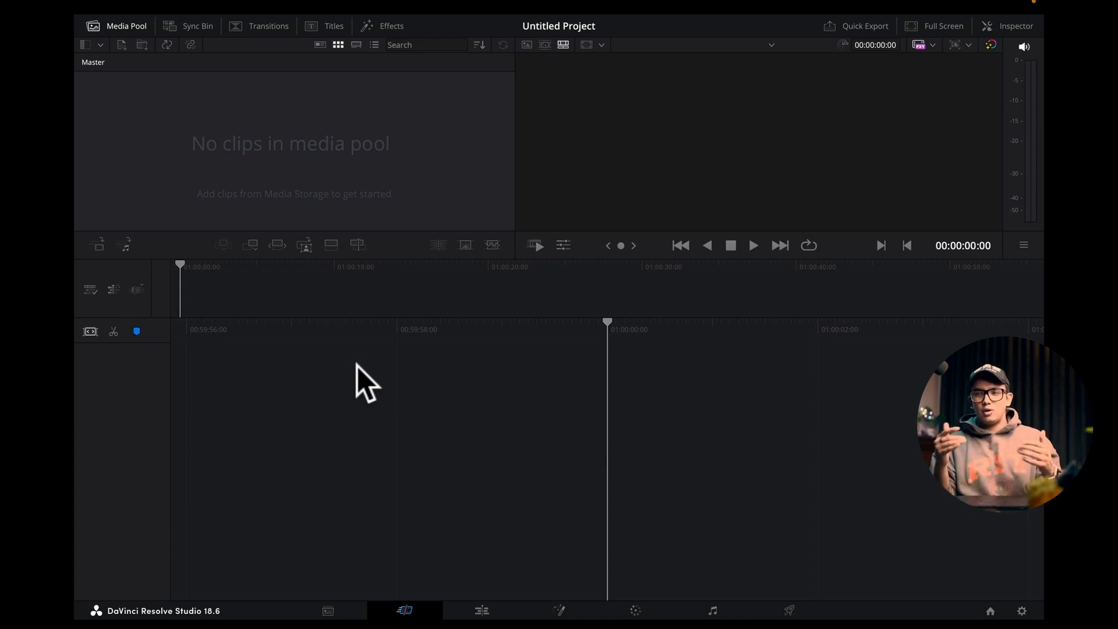
pyautogui.click(328, 610)
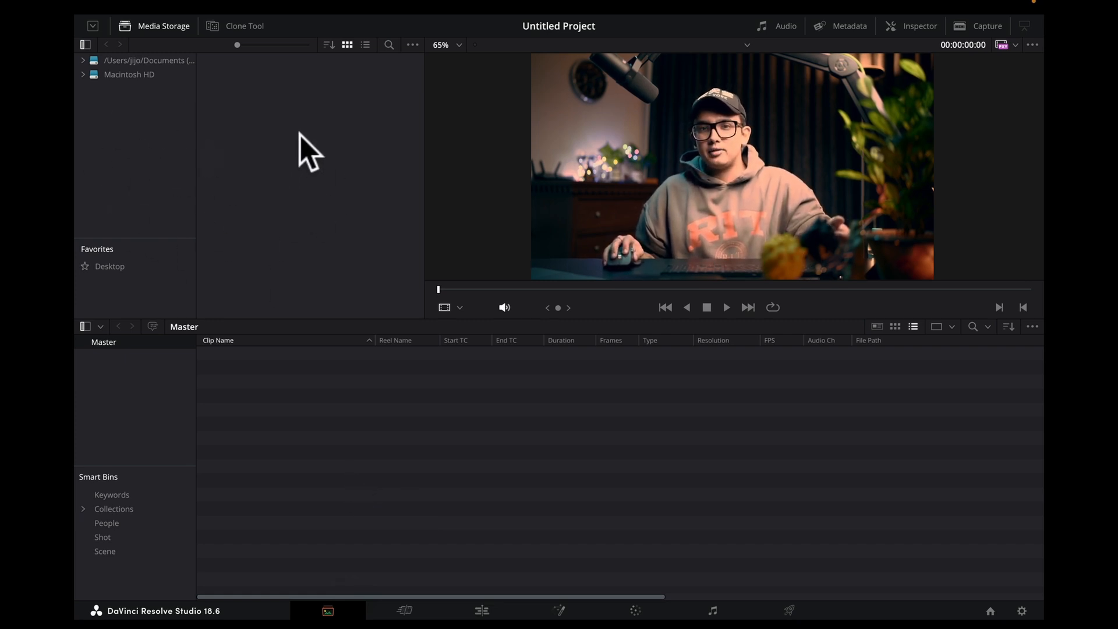
pyautogui.click(106, 76)
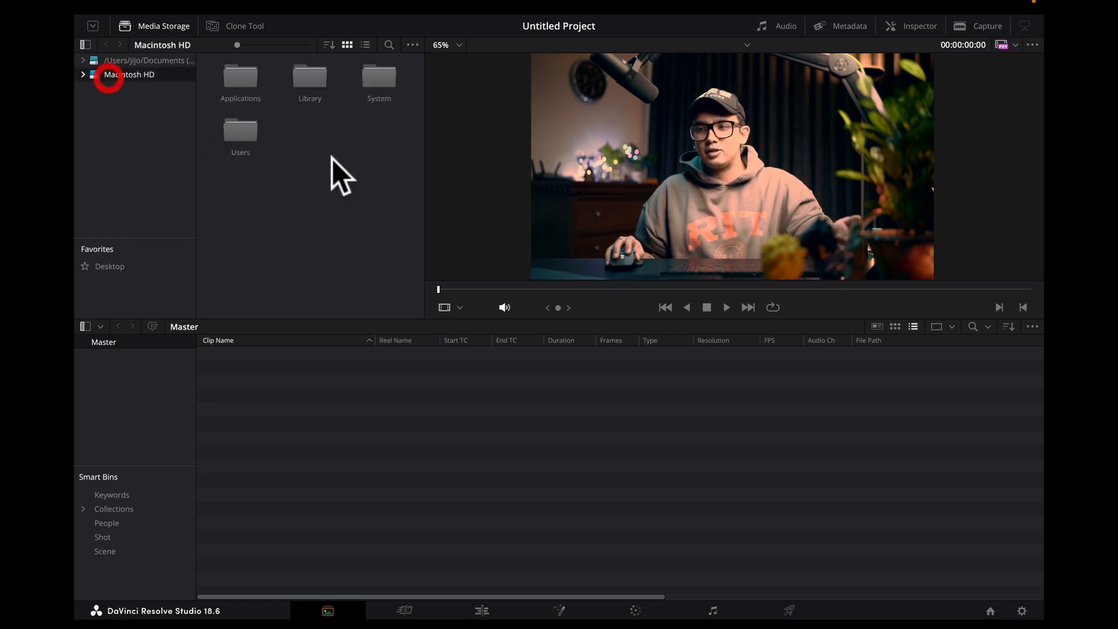
pyautogui.doubleClick(242, 135)
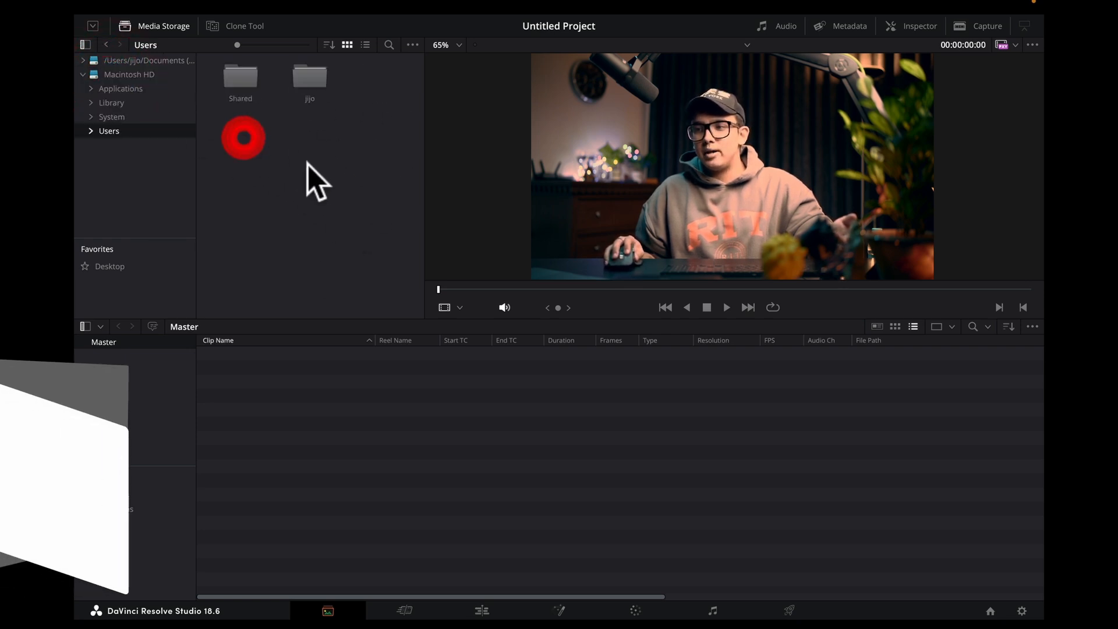
pyautogui.doubleClick(314, 74)
pyautogui.scroll(-1, 302, 156)
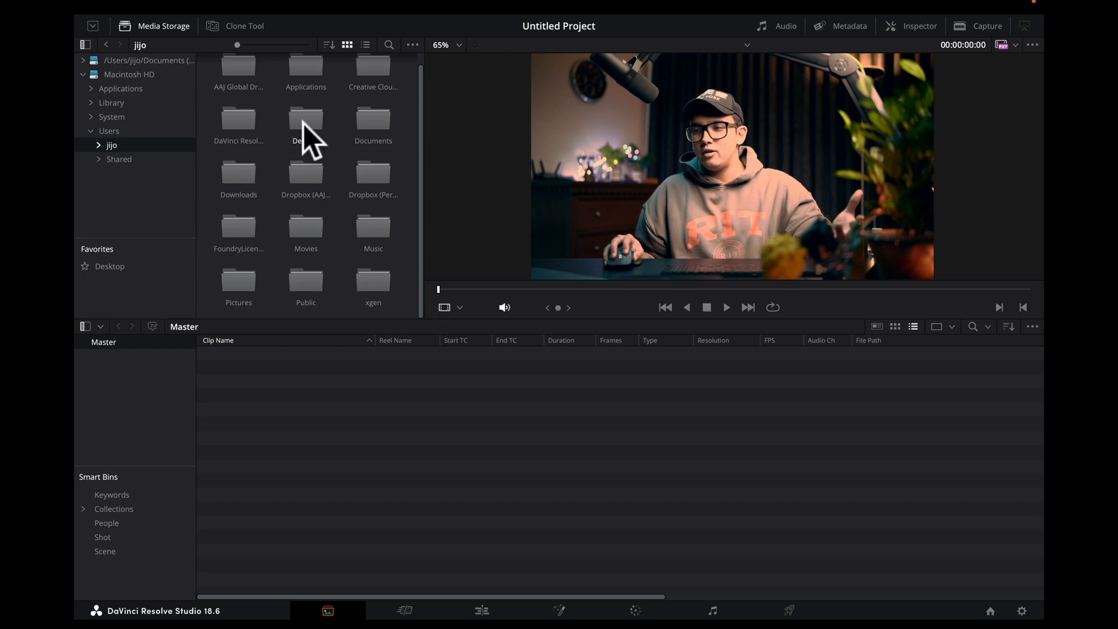
pyautogui.click(482, 438)
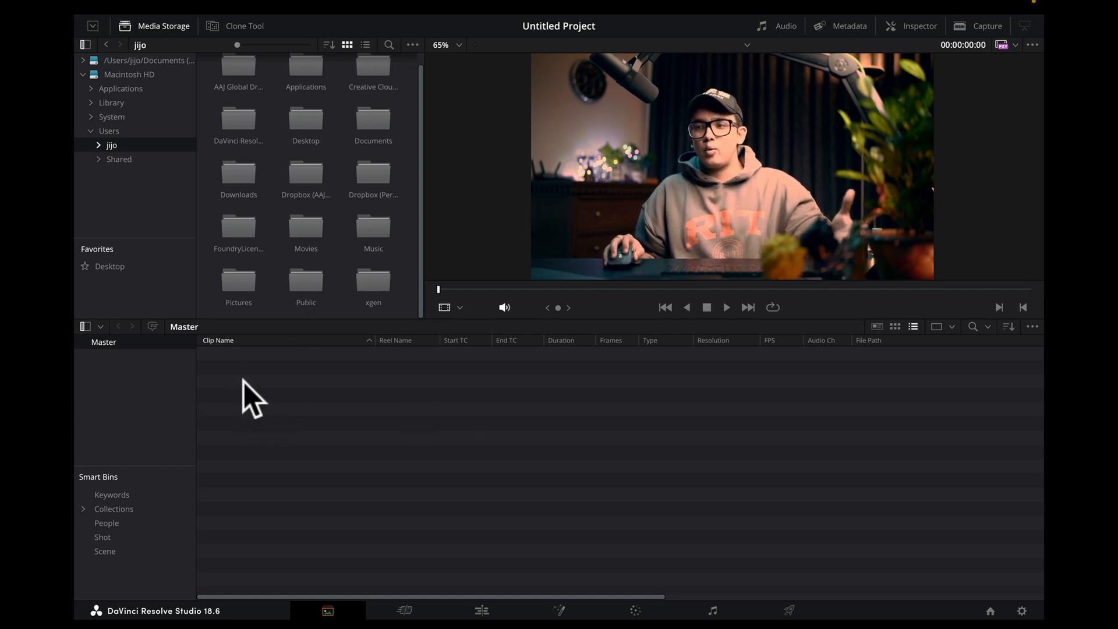
# Create a new bin named Video under Master in the media pool.
pyautogui.rightClick(140, 386)
pyautogui.click(161, 392)
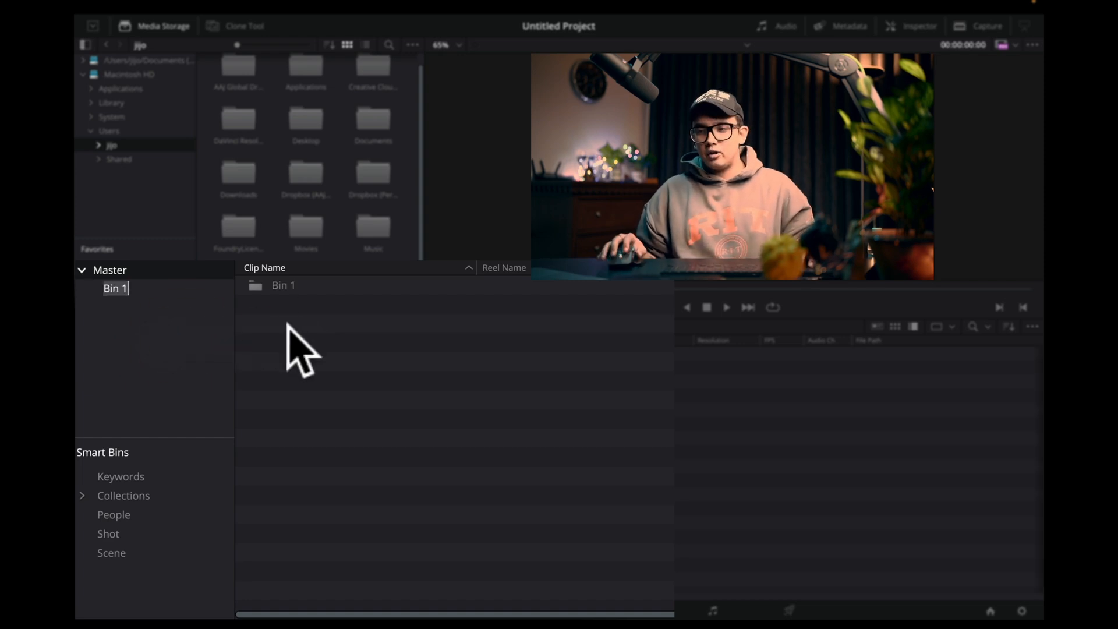
pyautogui.press('shift')
pyautogui.write('Video')
pyautogui.press('Return')
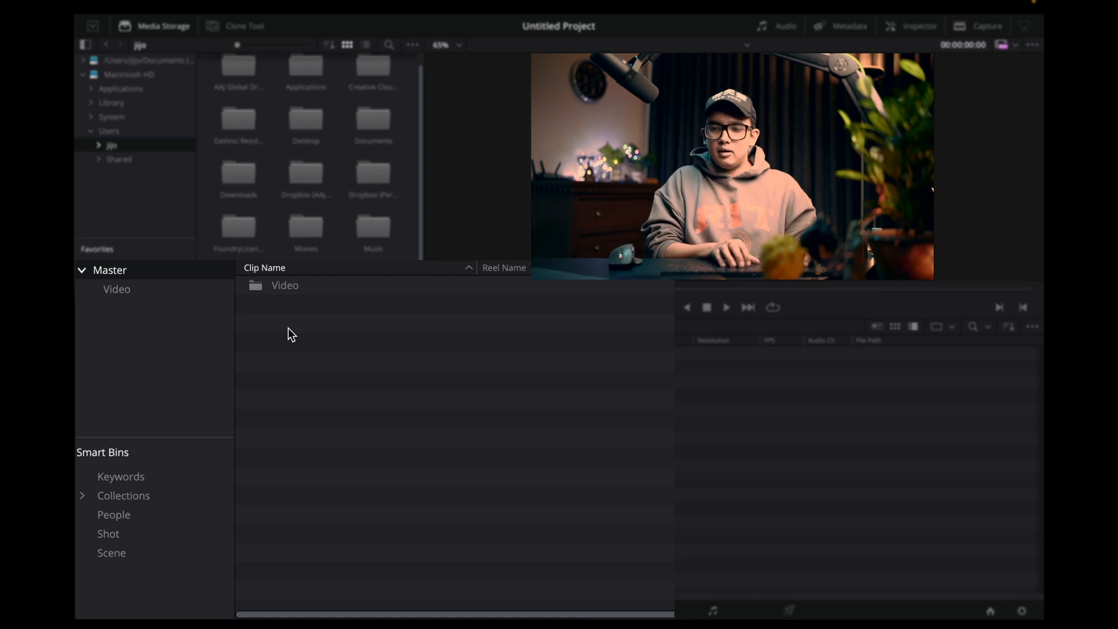
# Add a second bin named Audio under Master.
pyautogui.press('super')
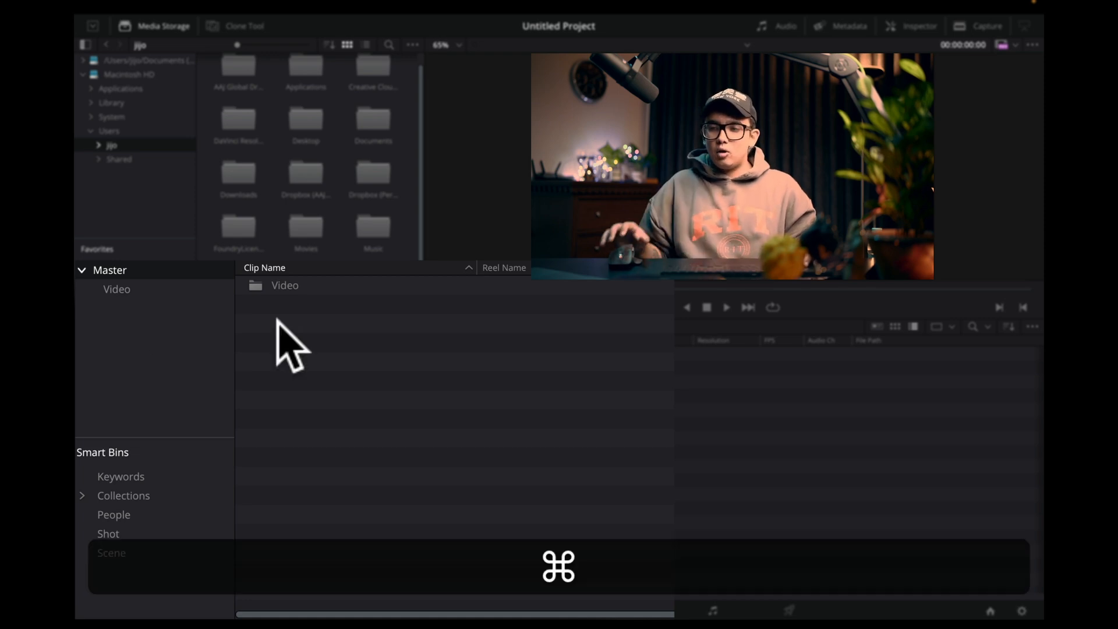
pyautogui.rightClick(99, 347)
pyautogui.click(113, 355)
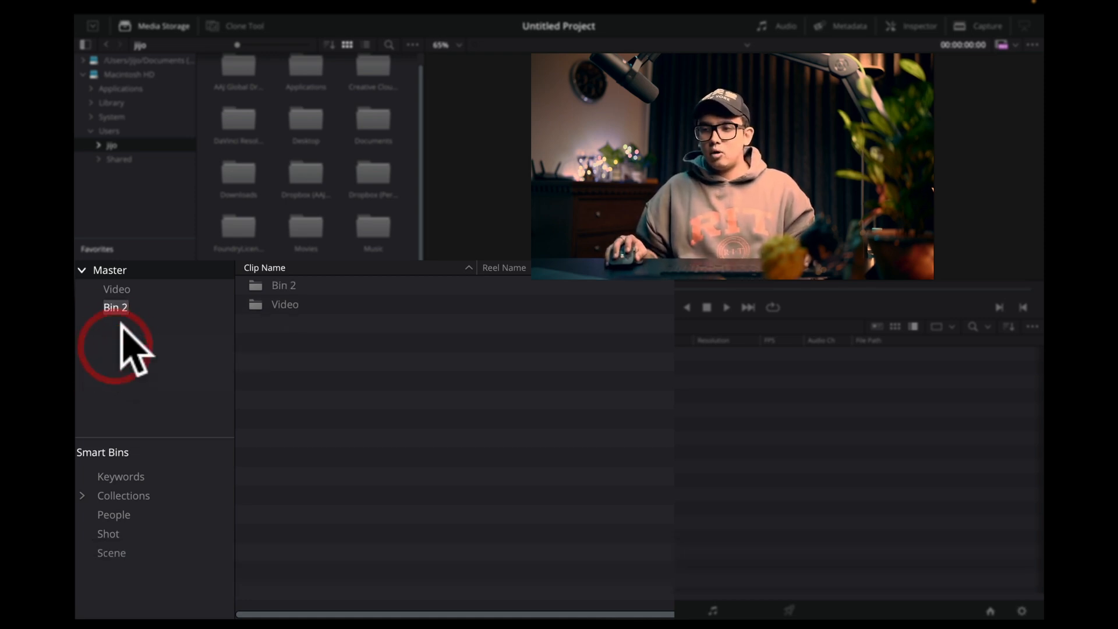
pyautogui.write('Audio')
pyautogui.press('Return')
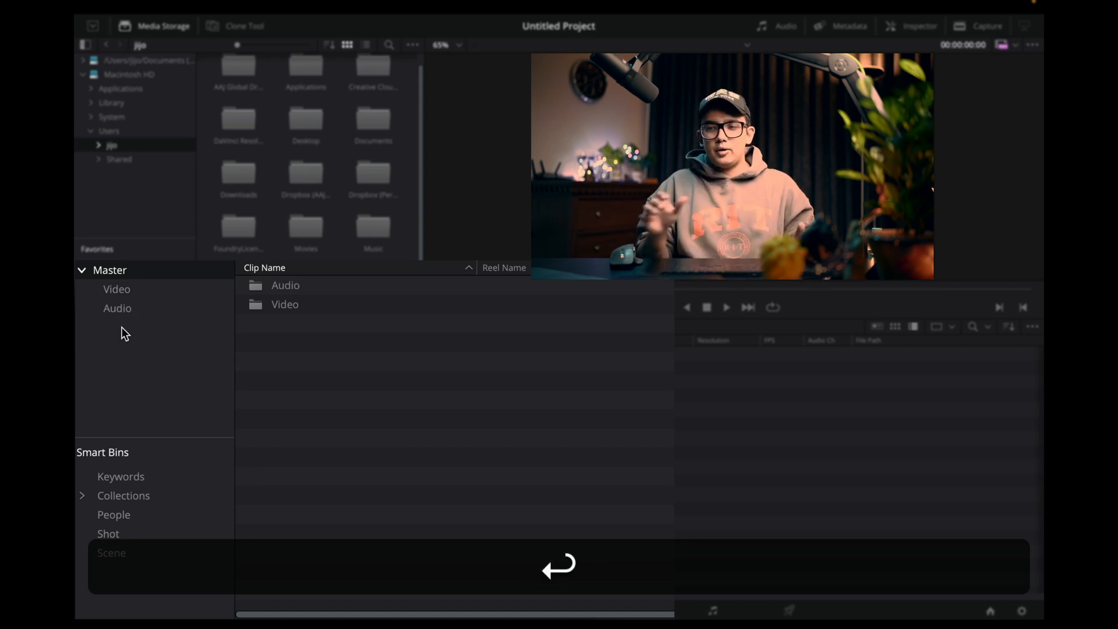
# Add a third bin named VFX under Master.
pyautogui.press('super+shift+n')
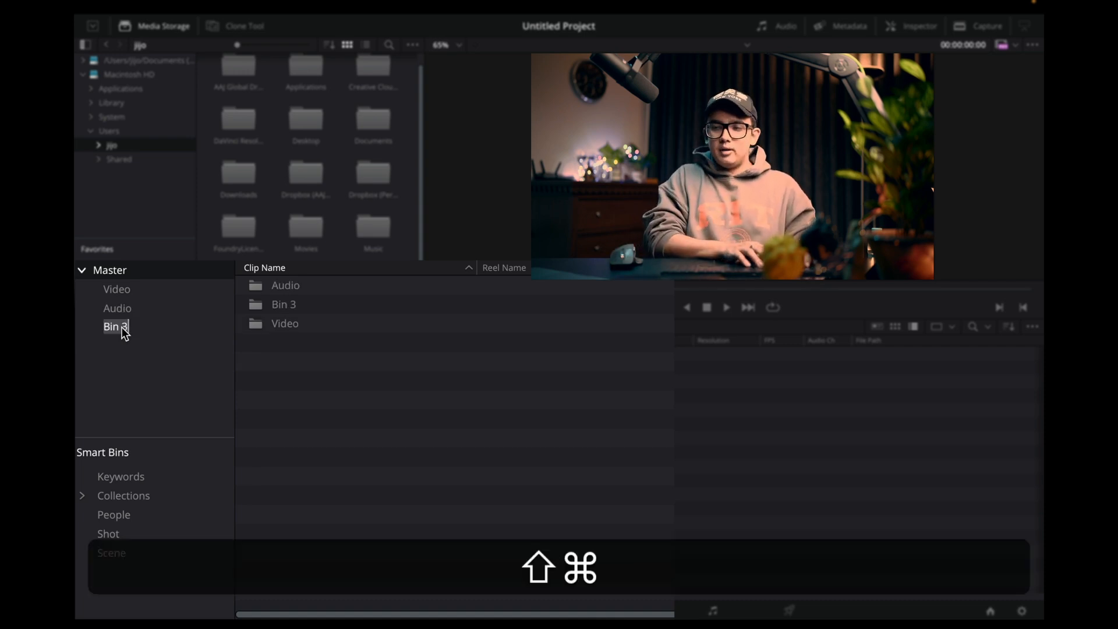
pyautogui.write('VFX')
pyautogui.press('Return')
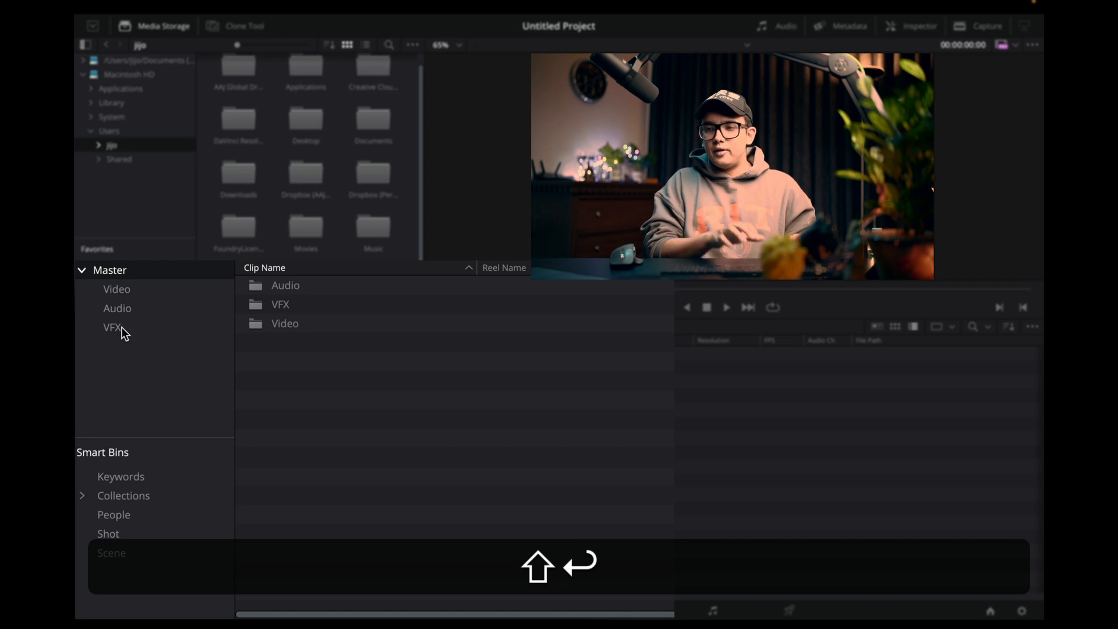
# View the contents of the Video, Audio and VFX bins one after another.
pyautogui.click(122, 289)
pyautogui.click(124, 309)
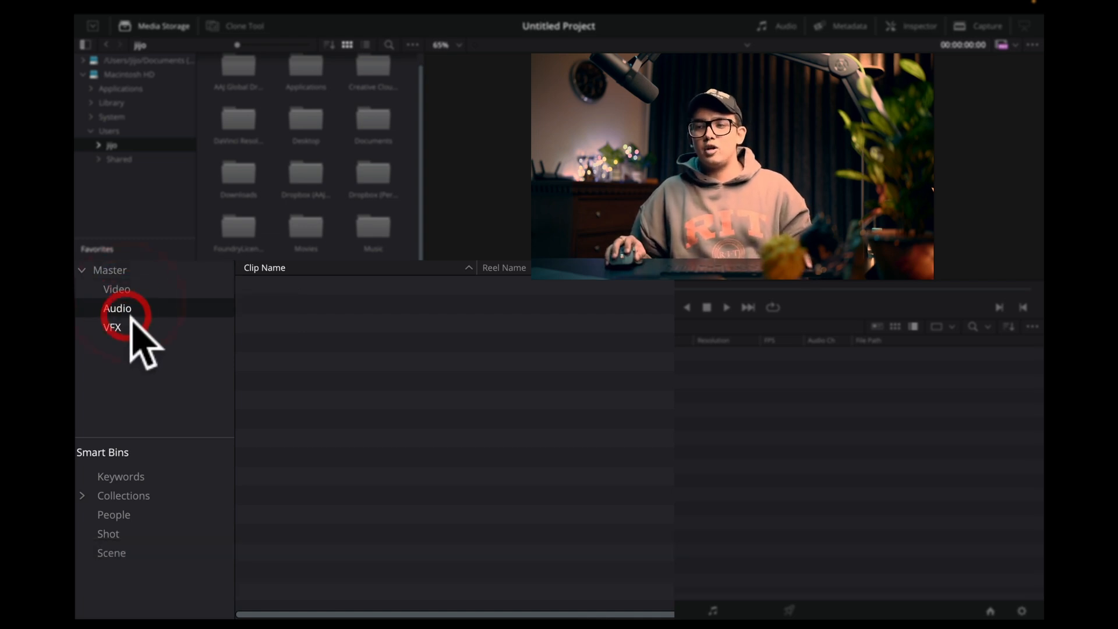
pyautogui.click(127, 326)
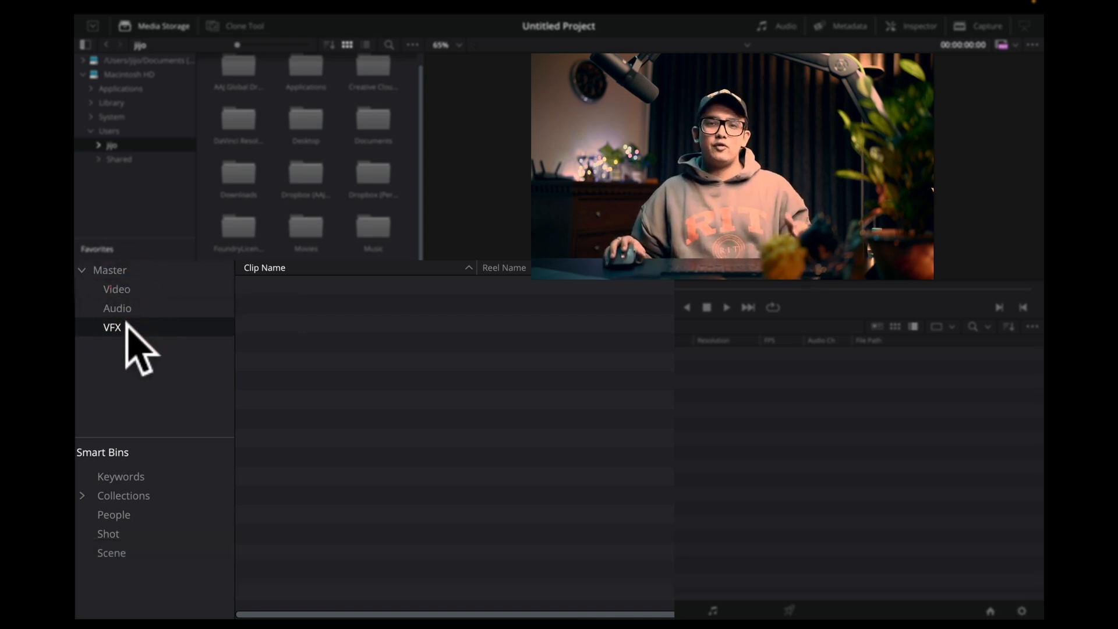
# Open the media import dialog for the Audio bin and dismiss it without importing anything.
pyautogui.click(149, 309)
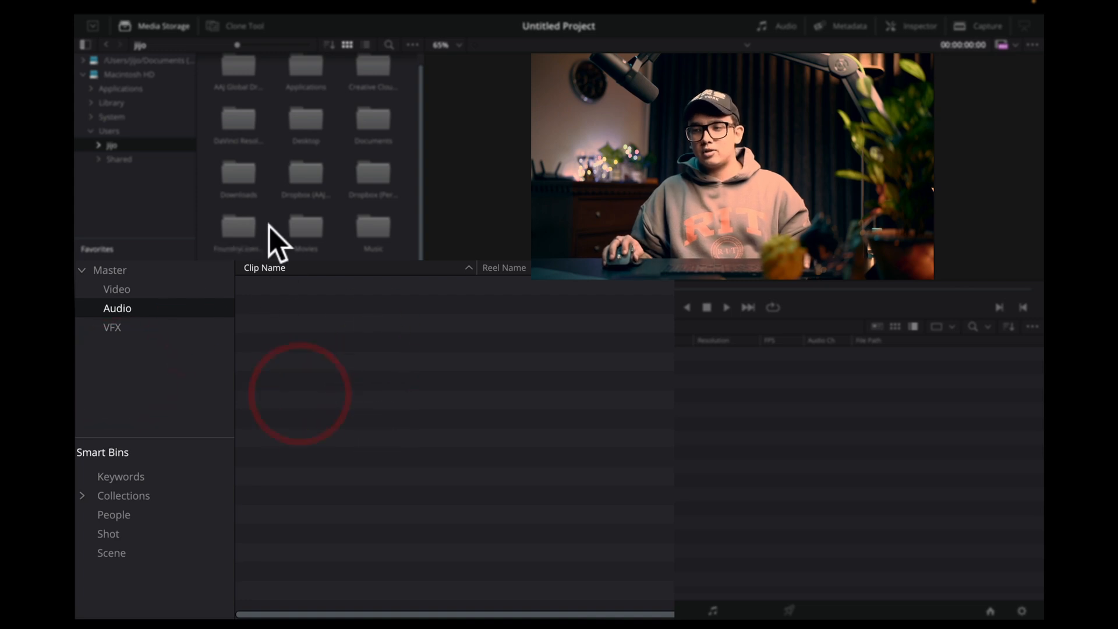
pyautogui.rightClick(392, 351)
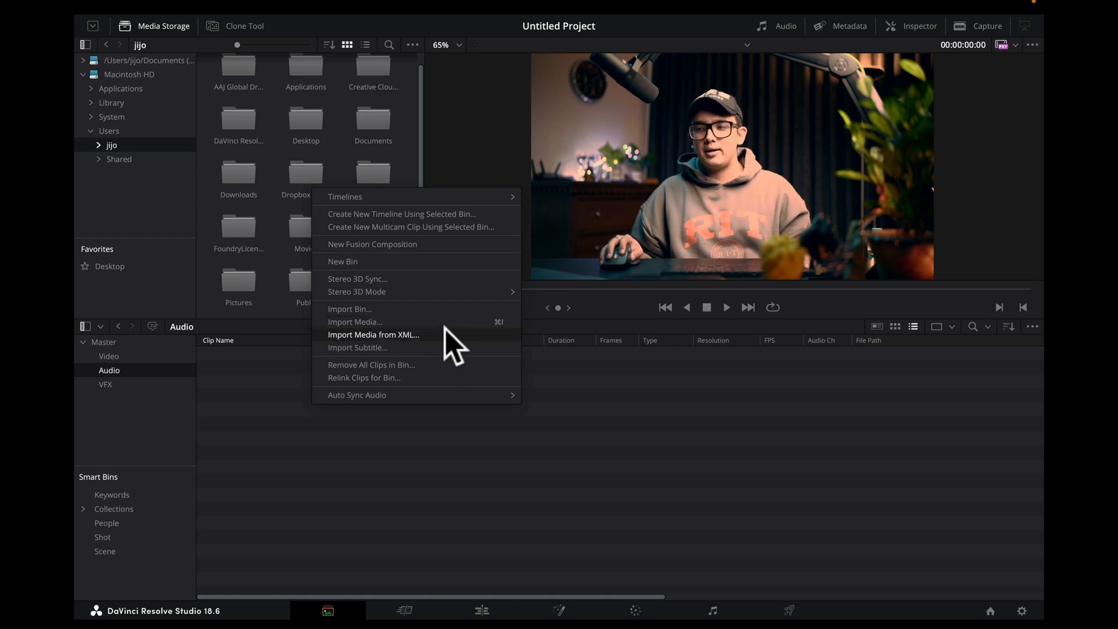
pyautogui.click(447, 321)
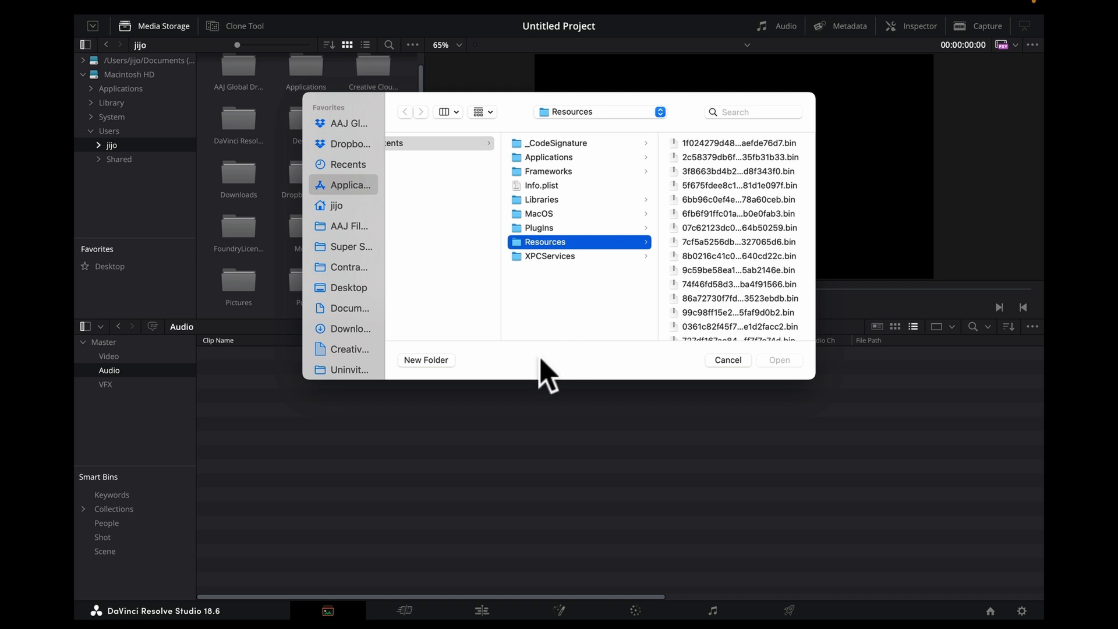
pyautogui.click(712, 360)
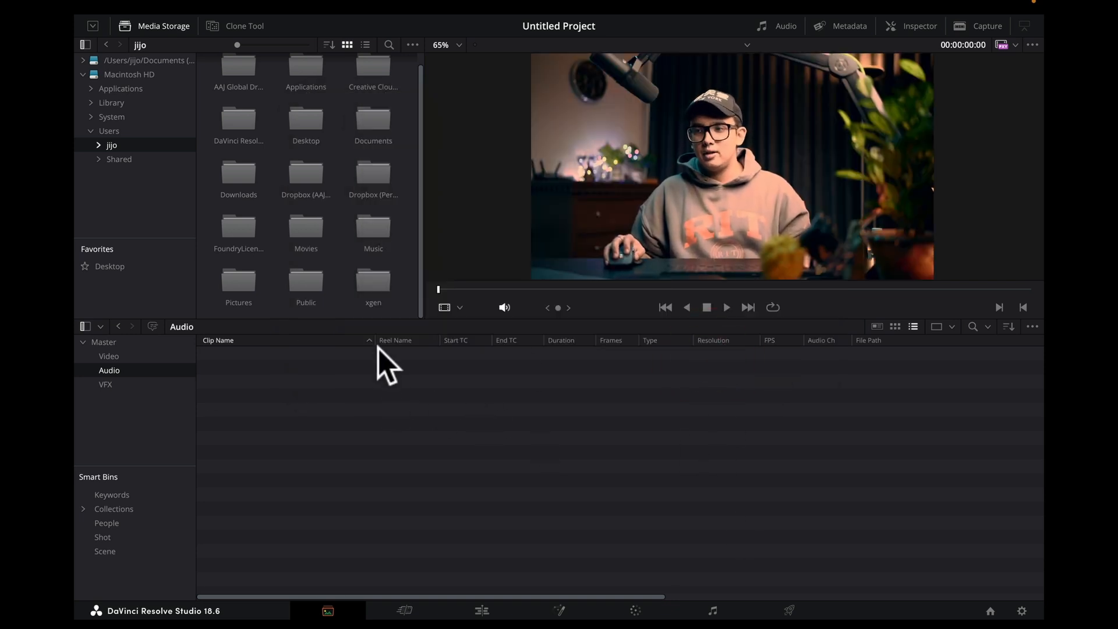
# Return to the Cut page, look through the saved local projects in the Project Manager and close it.
pyautogui.click(408, 609)
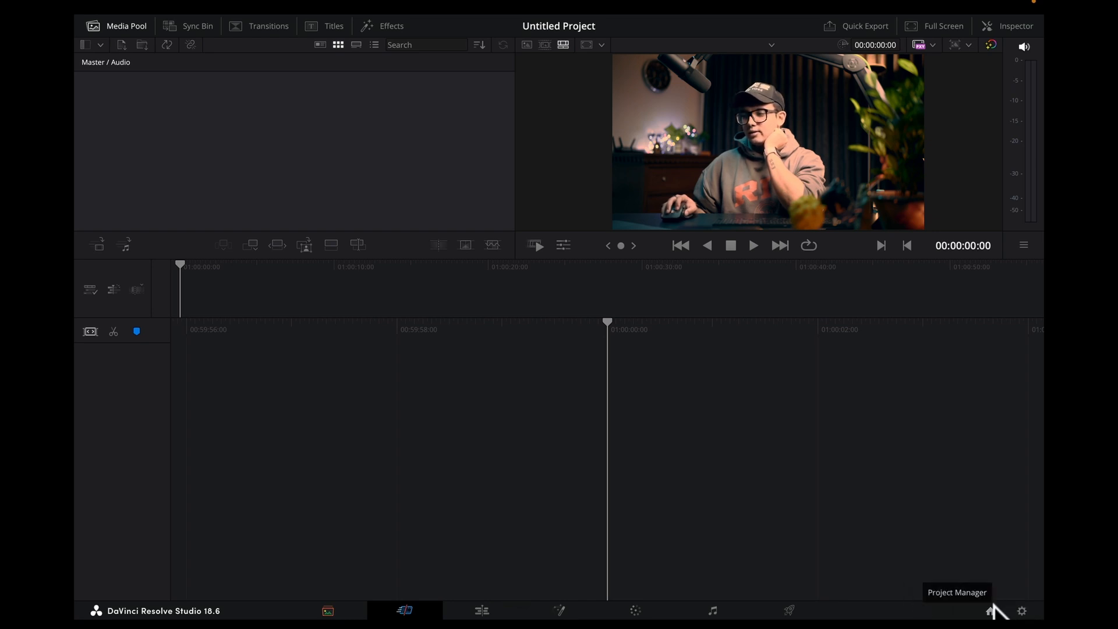
pyautogui.click(991, 610)
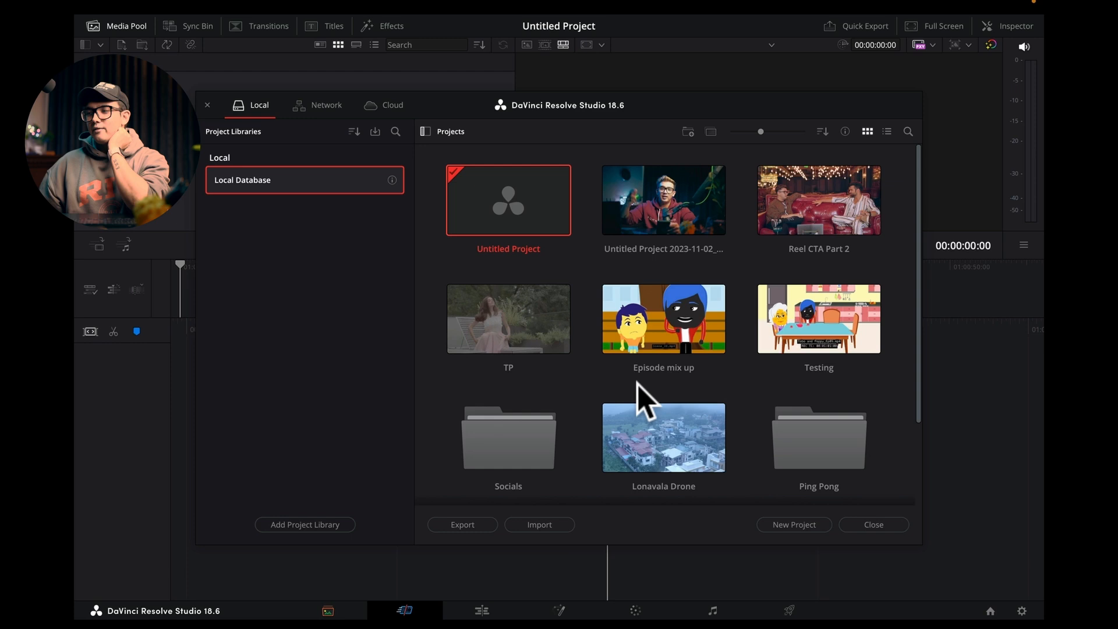
pyautogui.scroll(-2, 637, 383)
pyautogui.scroll(2, 700, 384)
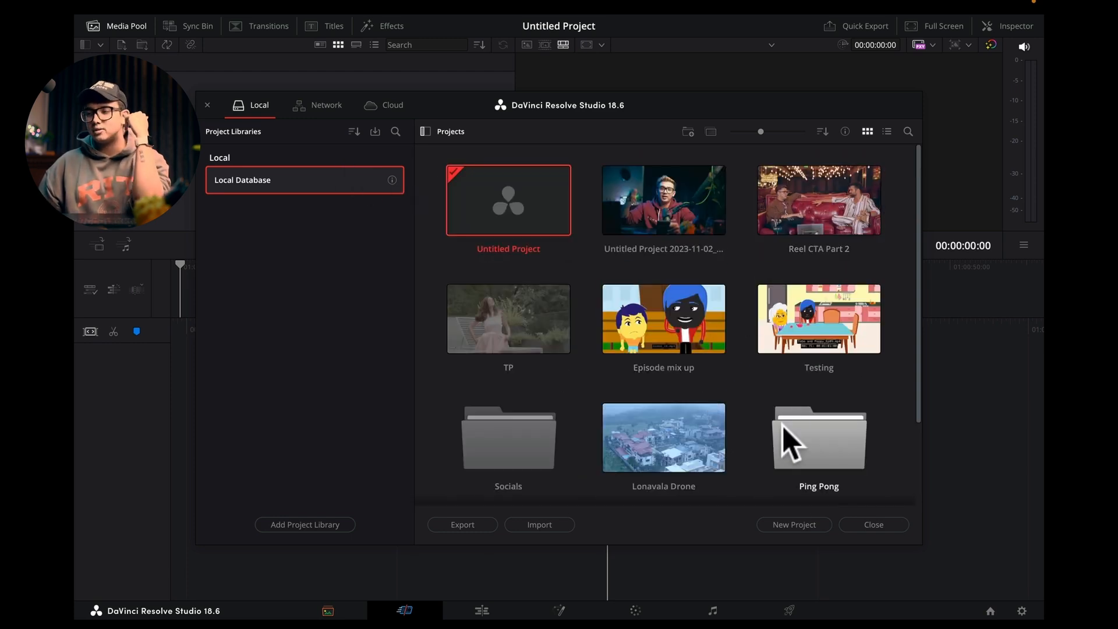
pyautogui.click(890, 524)
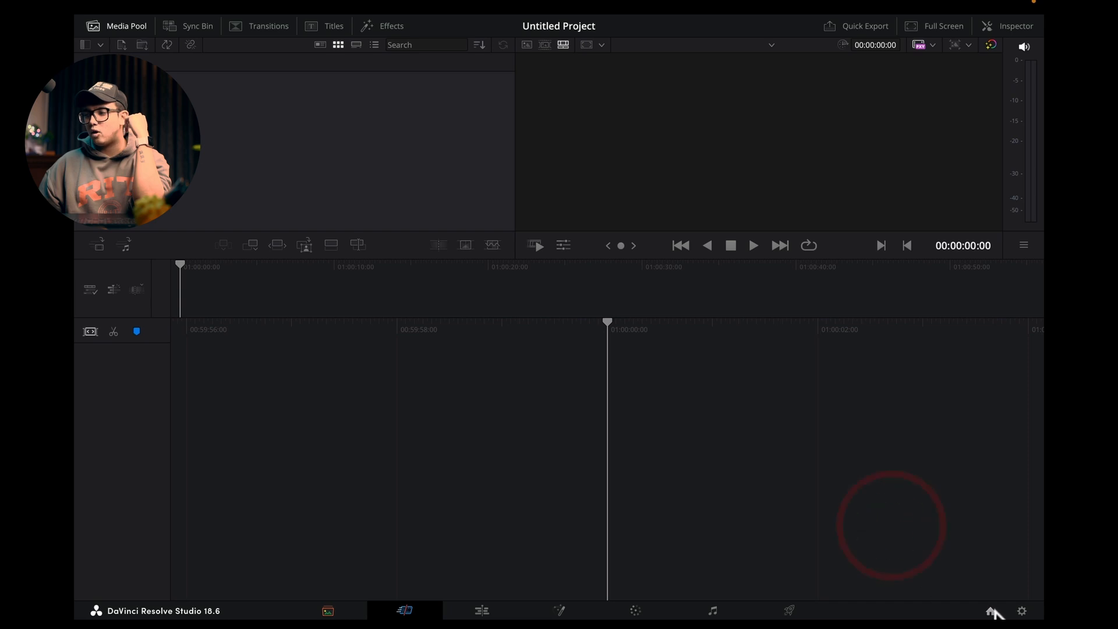
pyautogui.click(991, 610)
pyautogui.click(661, 193)
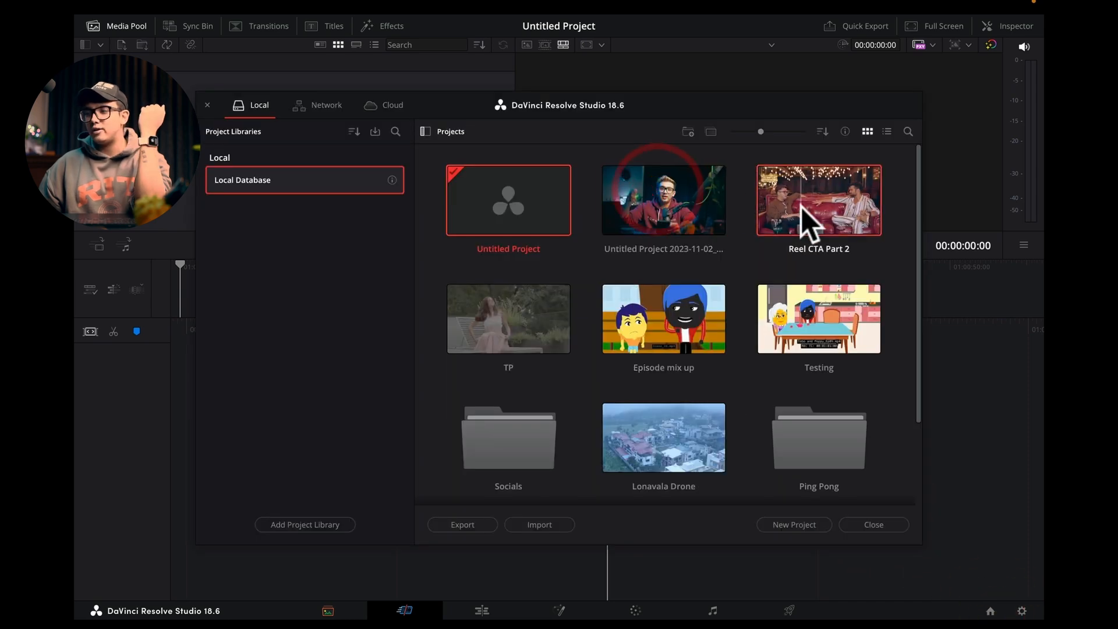
pyautogui.click(548, 198)
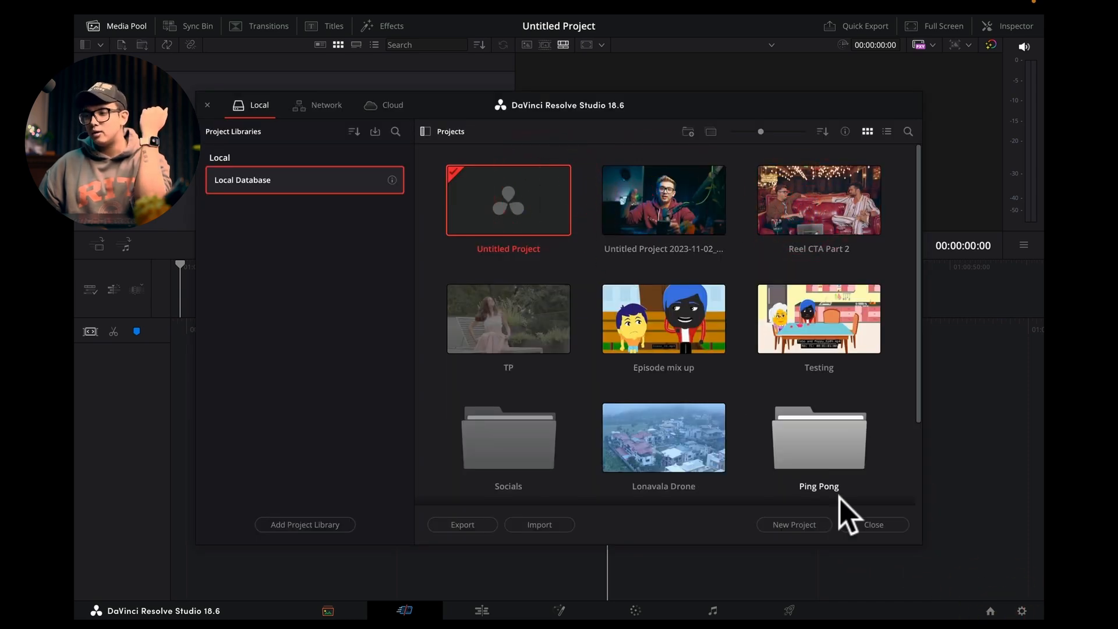
pyautogui.click(868, 526)
# Open the project settings and view the timeline resolution choices in Master Settings.
pyautogui.click(1023, 609)
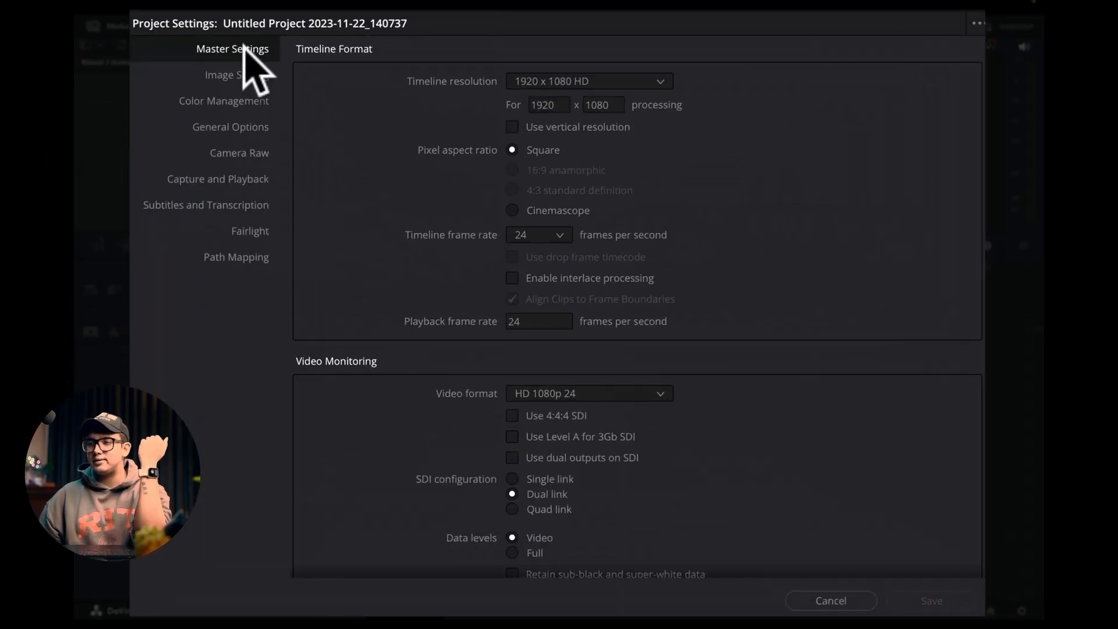
pyautogui.click(650, 83)
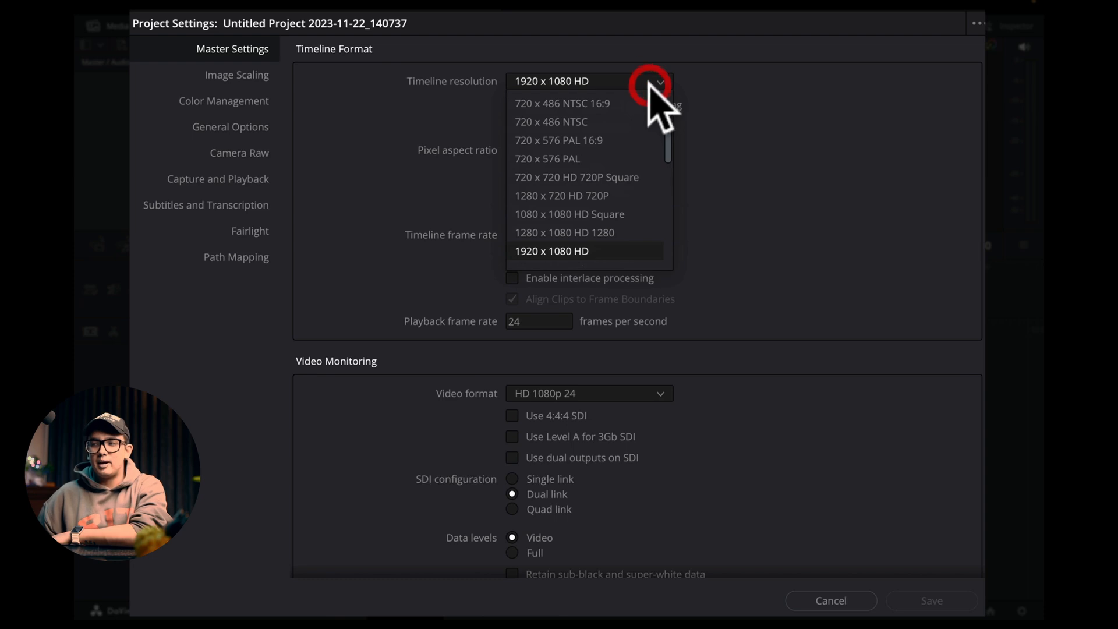
pyautogui.click(642, 81)
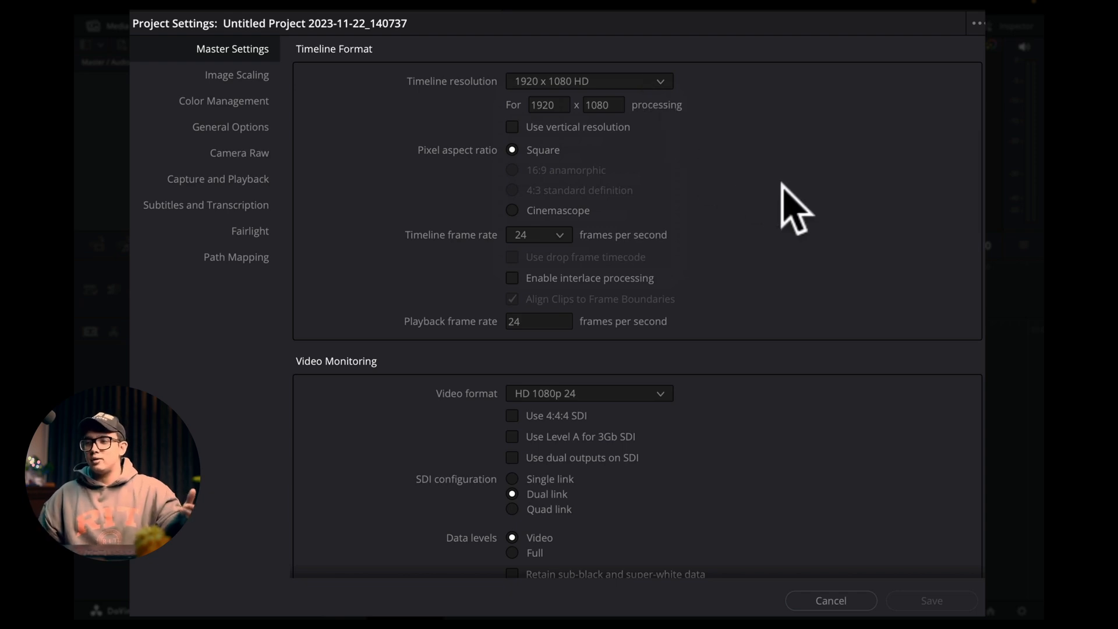
# Examine the video monitoring format choices and the optimized media and render cache options in Master Settings.
pyautogui.scroll(-3, 691, 146)
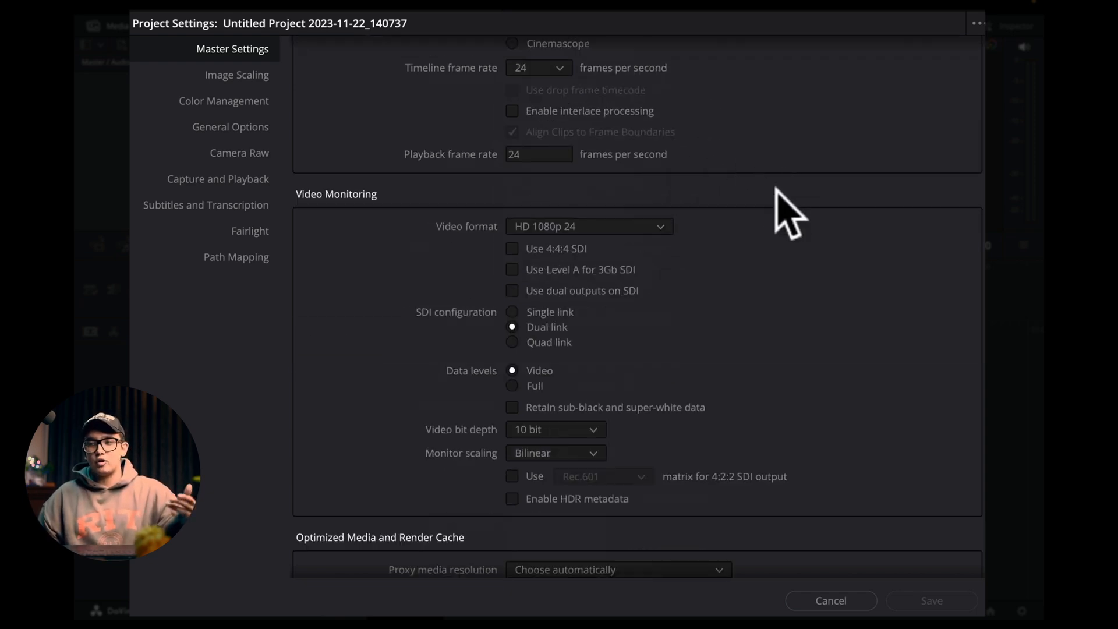
pyautogui.click(652, 227)
pyautogui.click(795, 252)
pyautogui.scroll(-1, 786, 250)
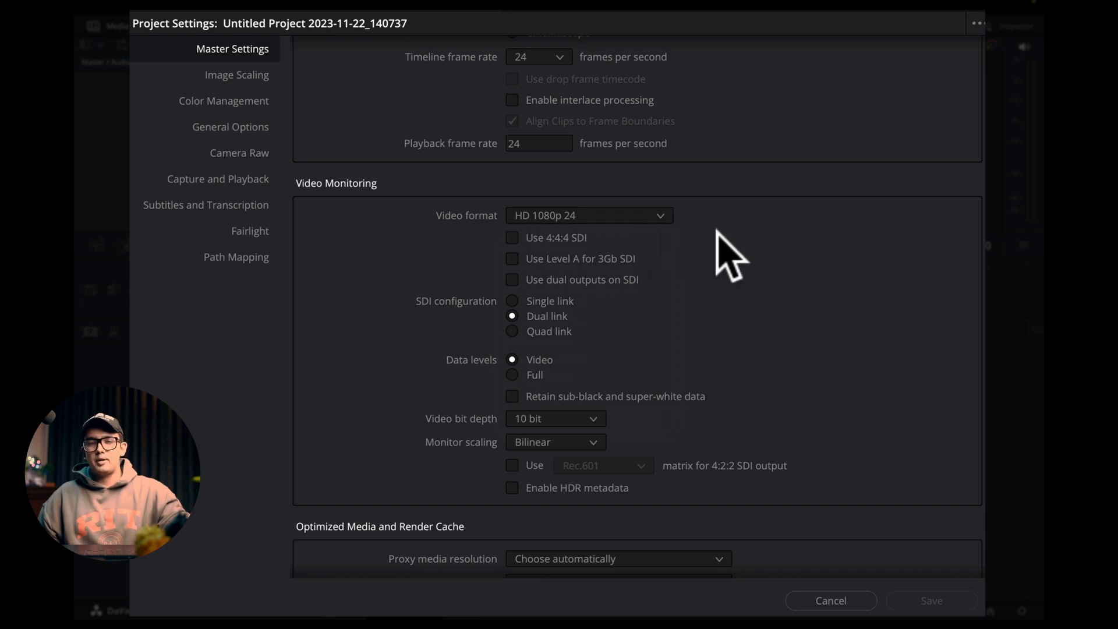
pyautogui.scroll(-1, 724, 249)
pyautogui.scroll(-5, 865, 251)
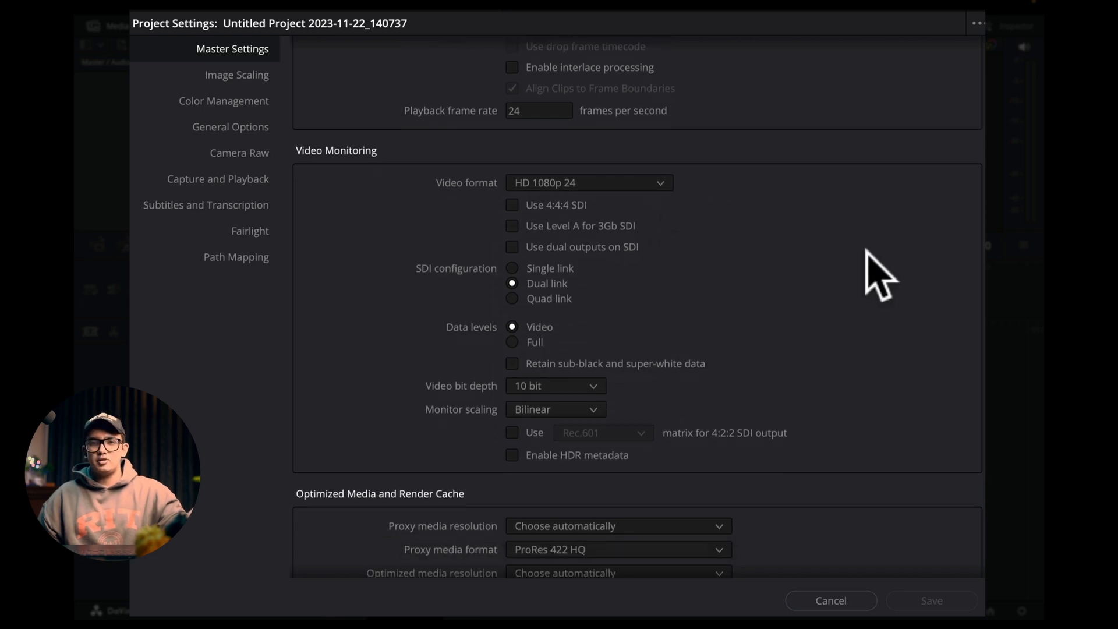
pyautogui.scroll(-5, 865, 257)
pyautogui.scroll(10, 866, 260)
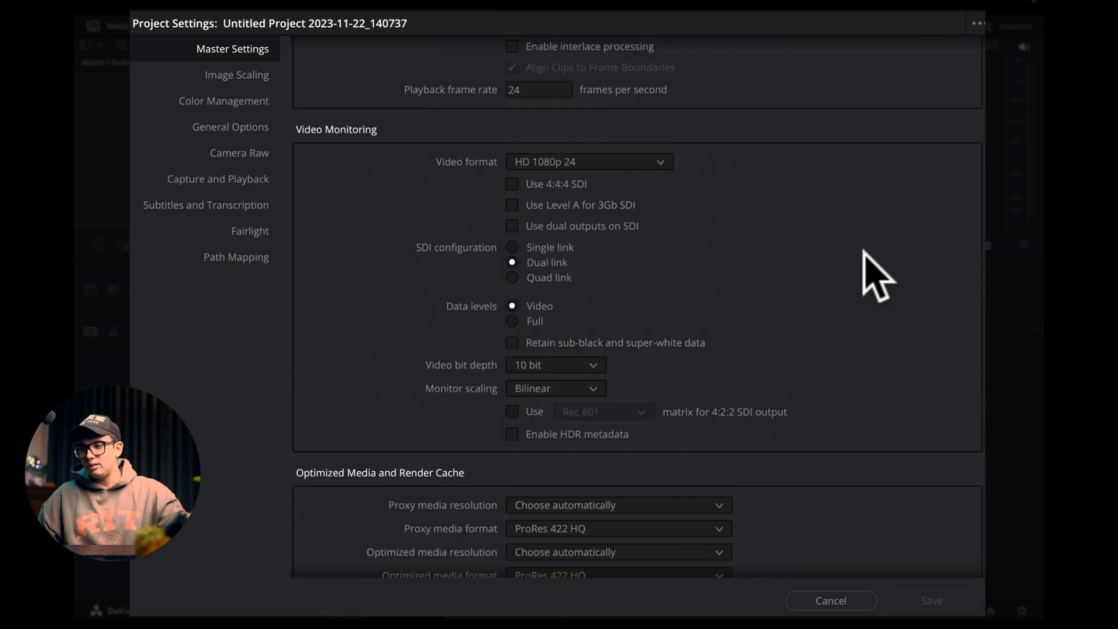
pyautogui.scroll(-8, 794, 317)
pyautogui.scroll(6, 392, 274)
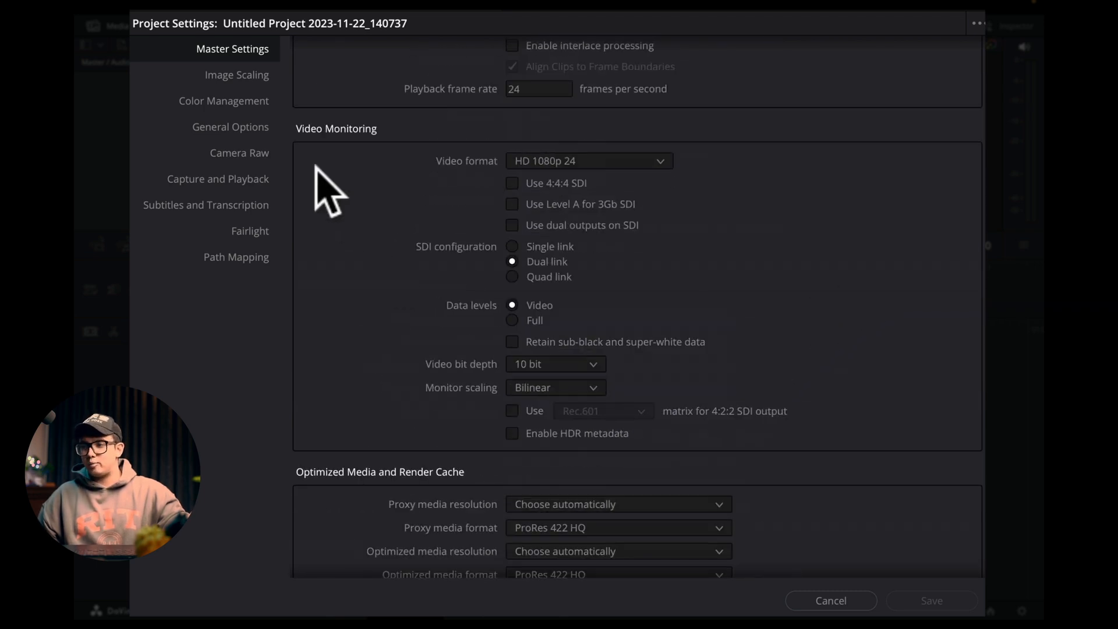
# Open the Image Scaling settings and view the input scaling choices for mismatched resolution files.
pyautogui.click(245, 81)
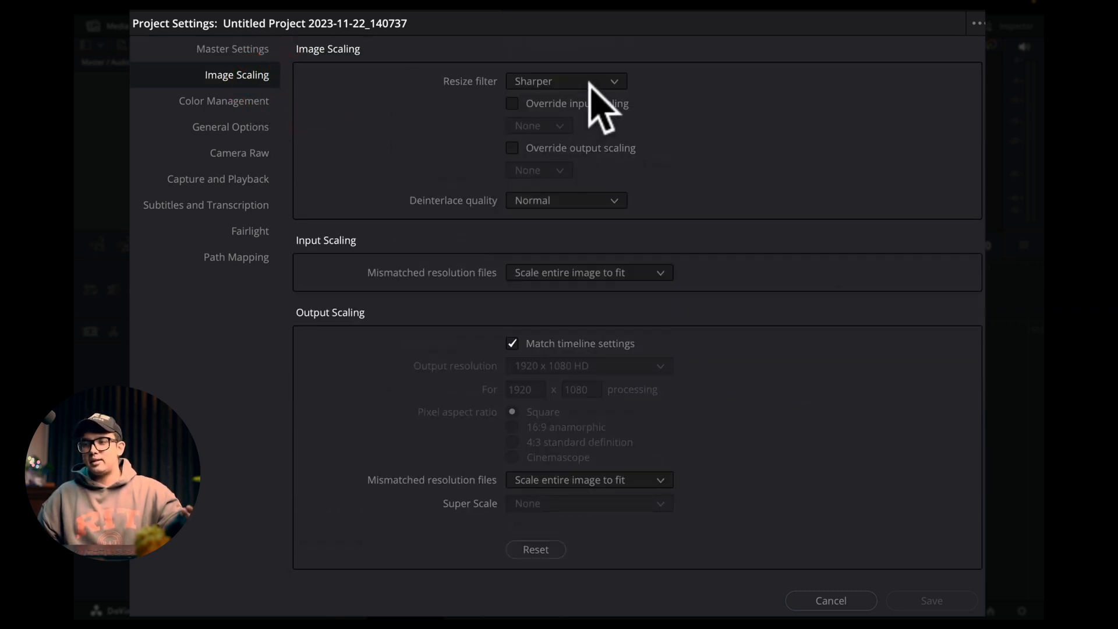
pyautogui.click(663, 273)
pyautogui.click(723, 227)
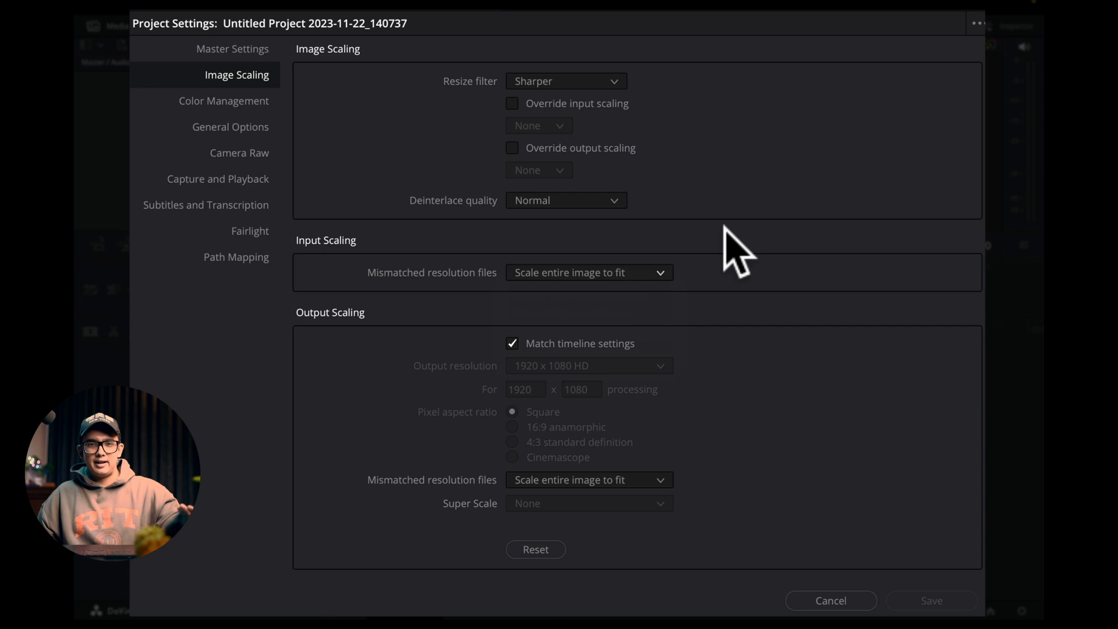
# Check the input scaling choices for mismatched resolution files, and view the color science choices in the Color Management settings.
pyautogui.click(604, 271)
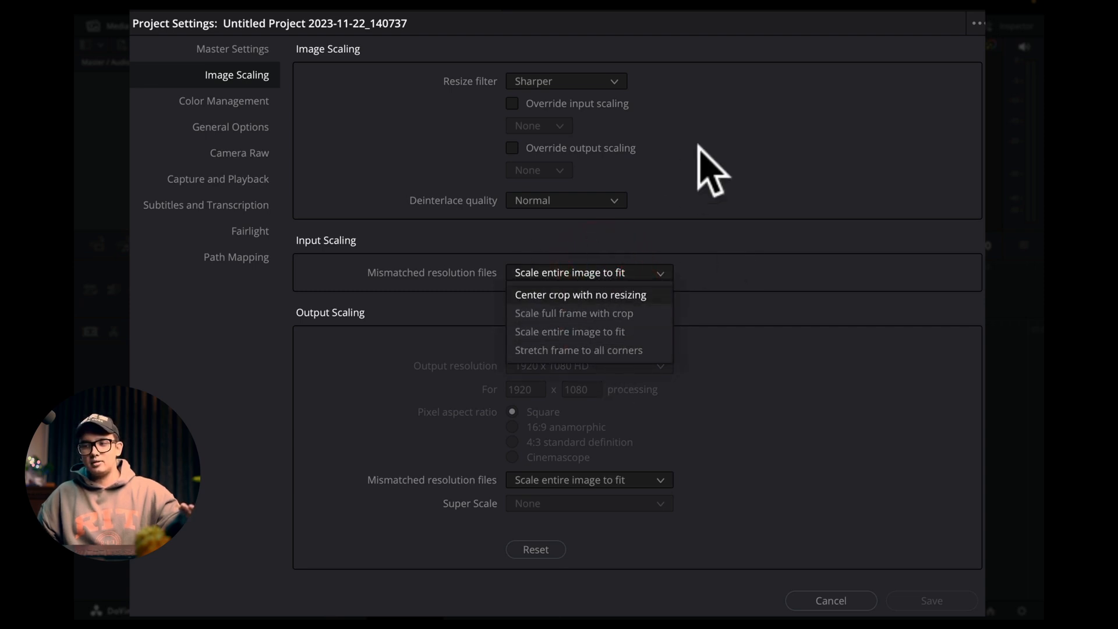
pyautogui.click(640, 119)
pyautogui.click(230, 101)
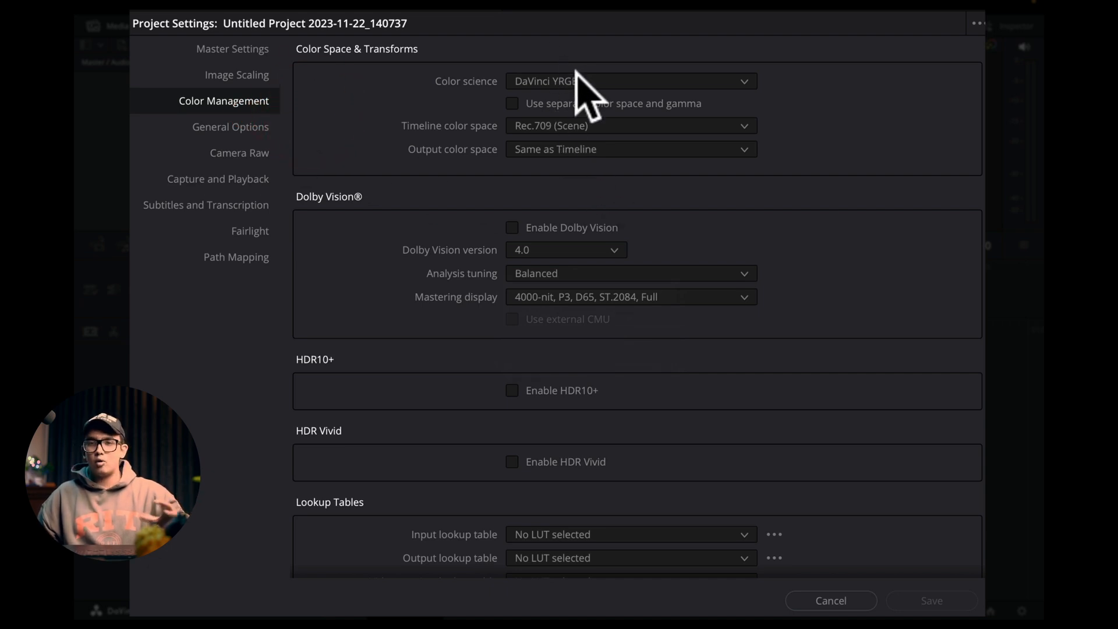
pyautogui.click(612, 81)
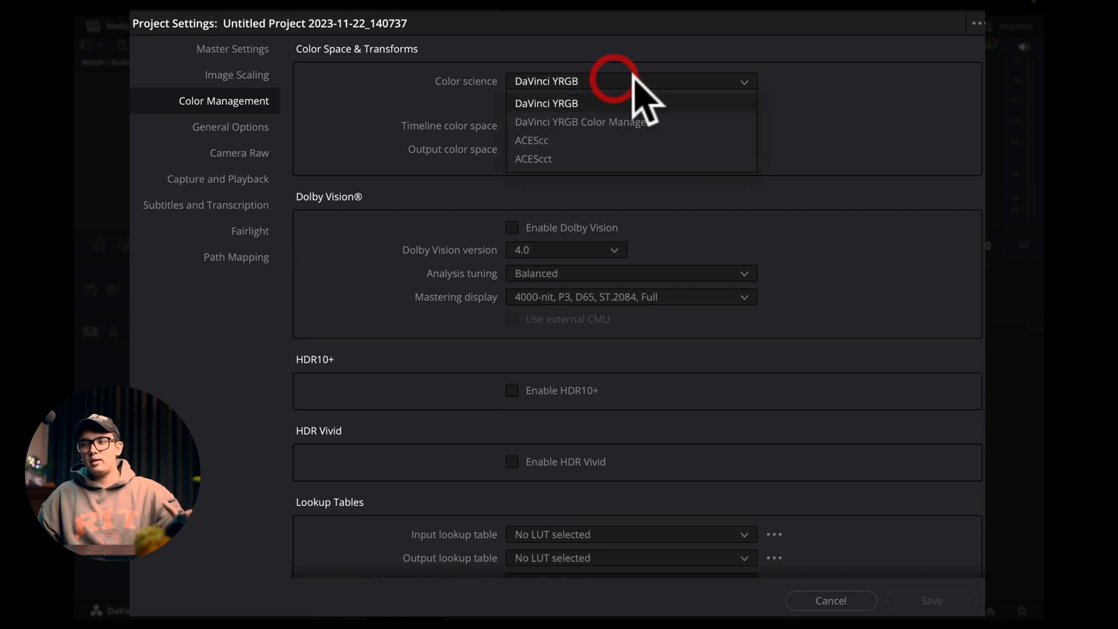
pyautogui.click(633, 79)
pyautogui.click(641, 125)
pyautogui.click(829, 121)
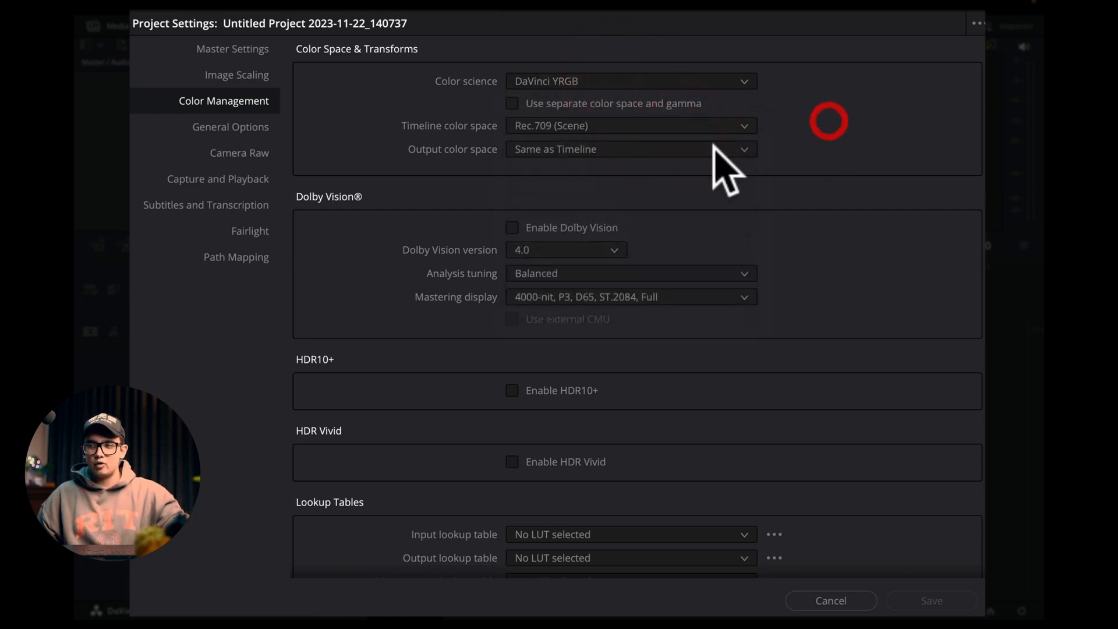
# View the output color space and timeline color space choices in the Color Management settings.
pyautogui.click(713, 149)
pyautogui.click(742, 140)
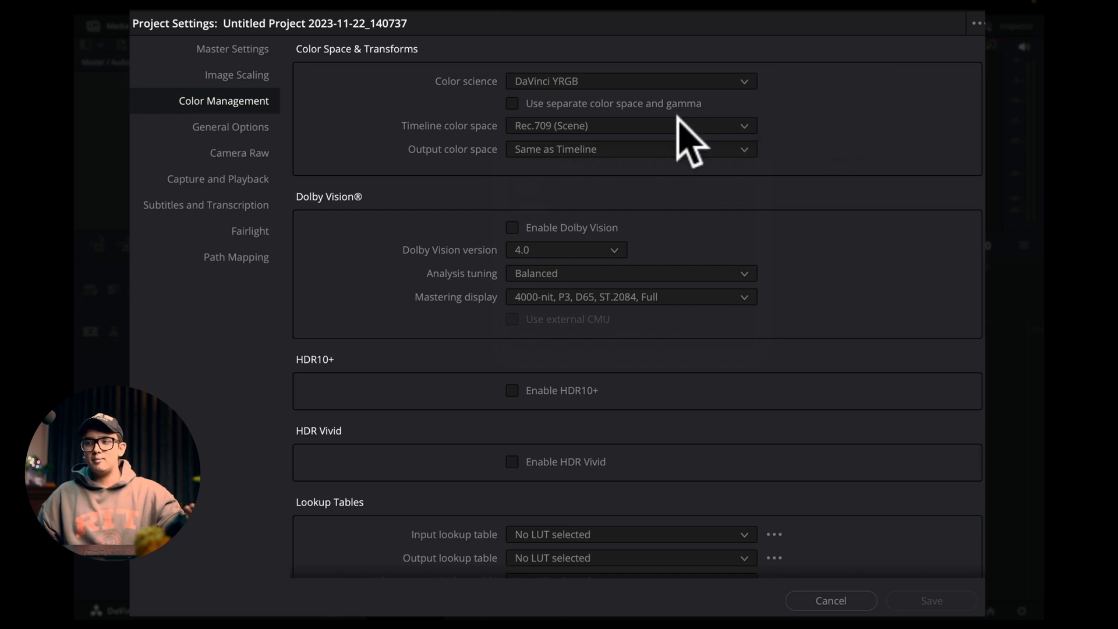
pyautogui.click(649, 126)
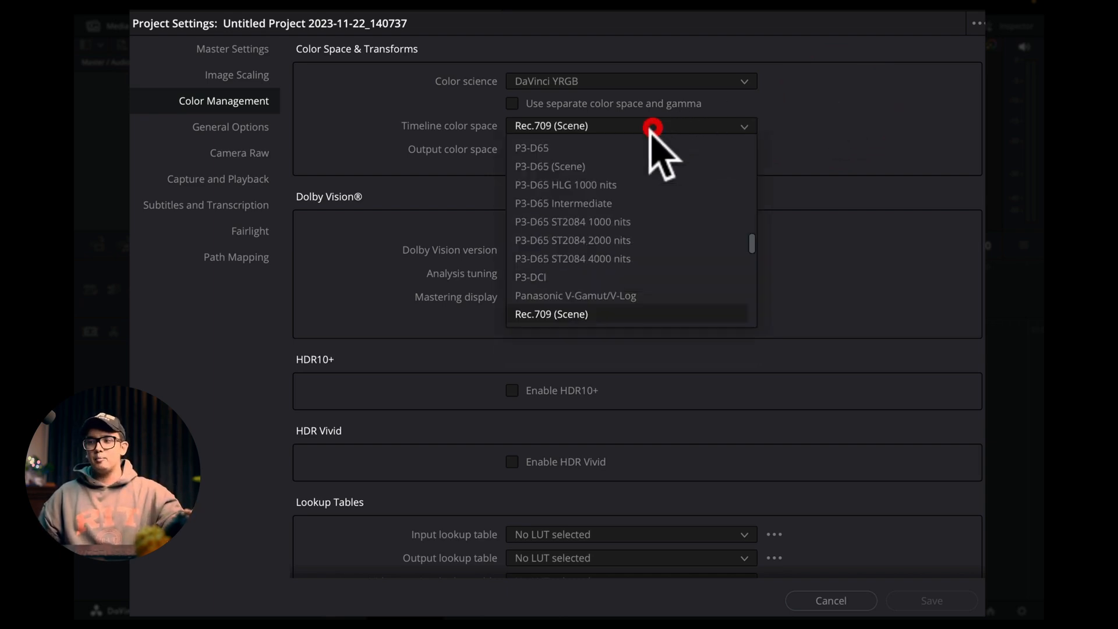
pyautogui.click(782, 116)
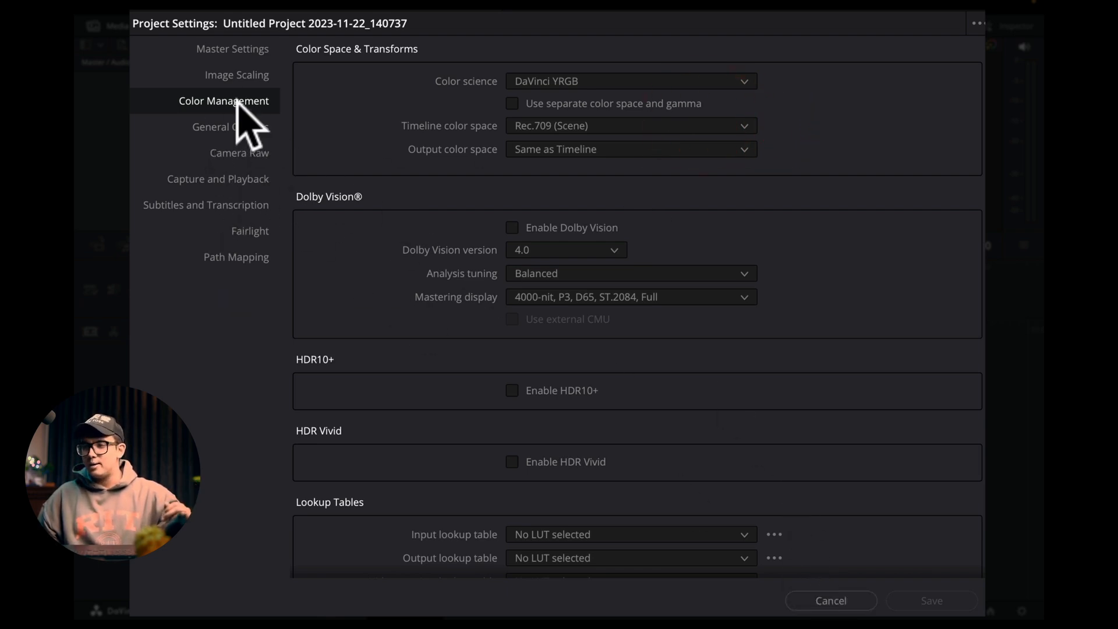
# Return to Master Settings and try the vertical resolution option for the timeline format.
pyautogui.click(239, 49)
pyautogui.scroll(3, 590, 160)
pyautogui.scroll(1, 590, 159)
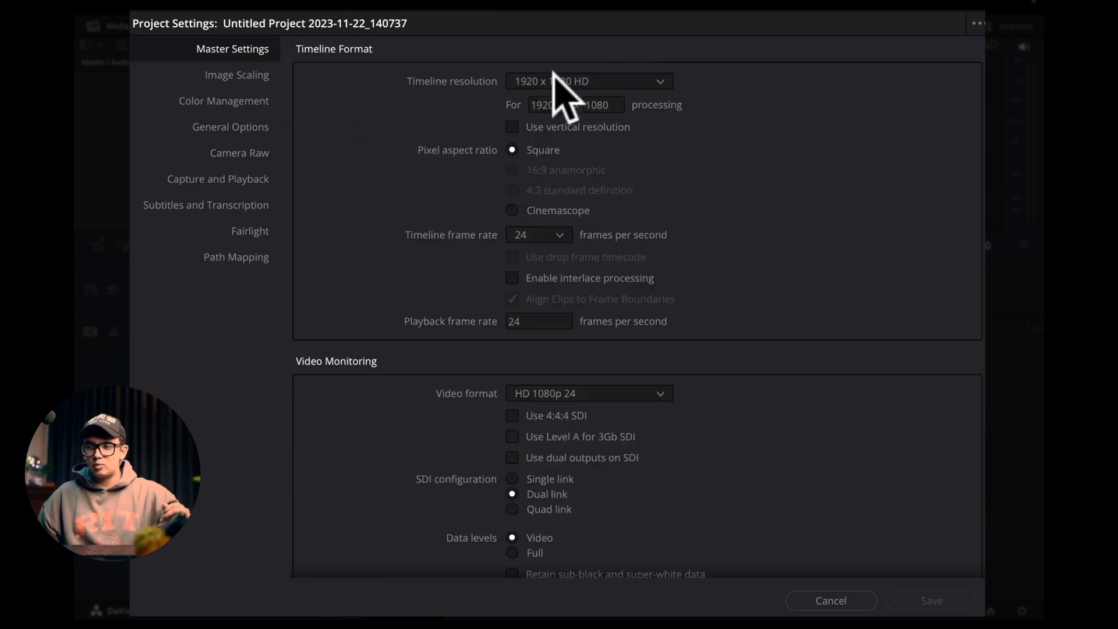
pyautogui.click(512, 127)
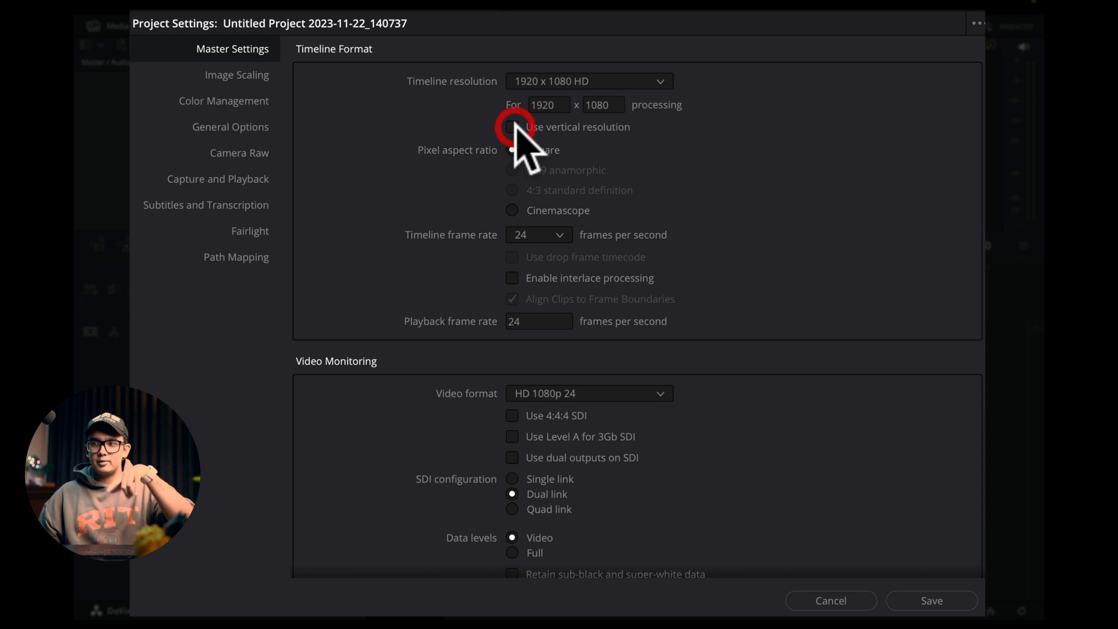
pyautogui.scroll(-1, 637, 166)
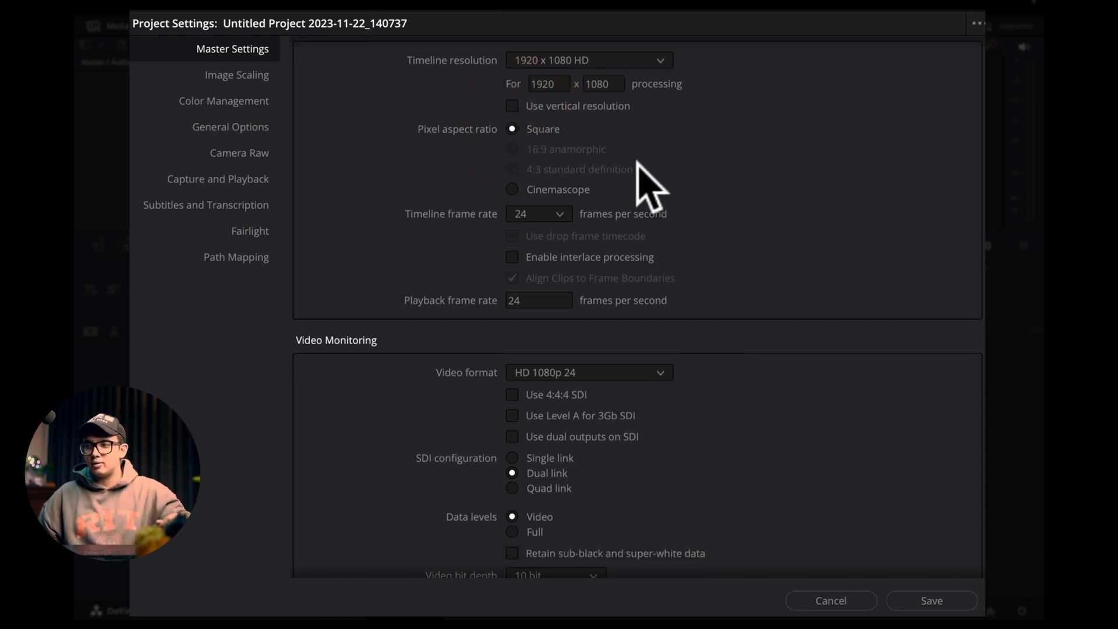
# View the mismatched resolution choices for input and output scaling in Image Scaling, and leave the project settings without saving.
pyautogui.click(251, 76)
pyautogui.click(598, 270)
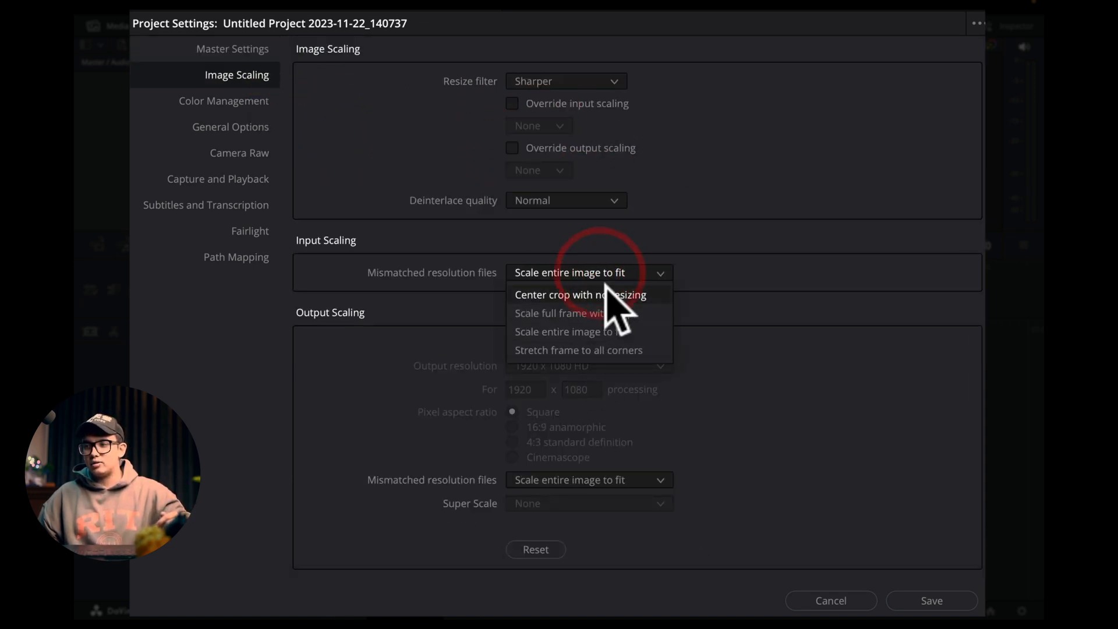
pyautogui.click(749, 209)
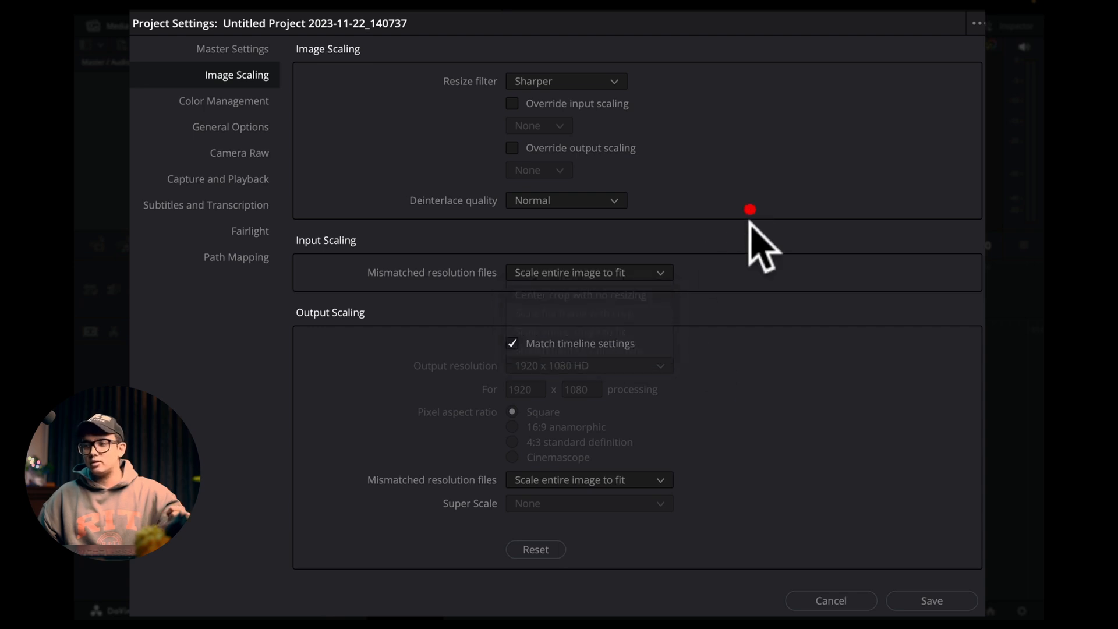
pyautogui.click(649, 480)
pyautogui.click(749, 446)
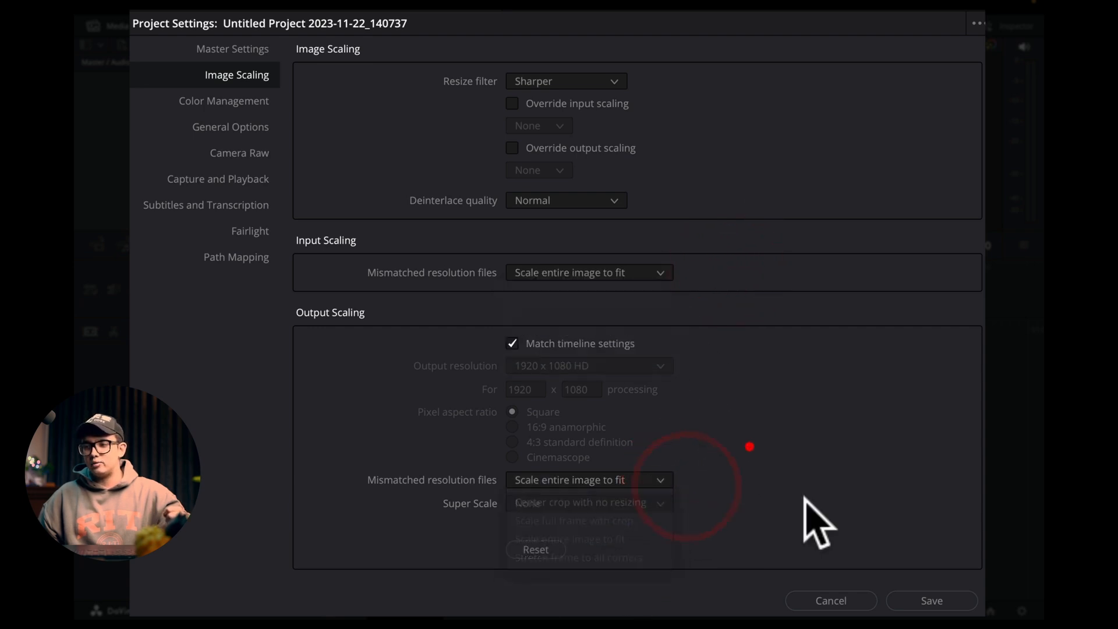
pyautogui.click(846, 600)
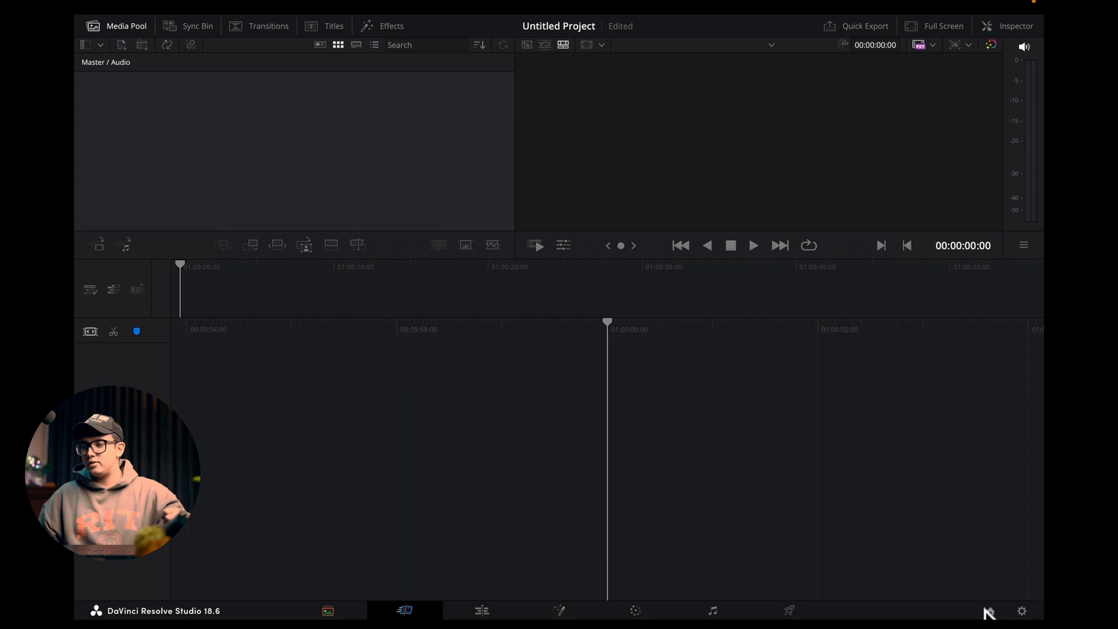
# Open the Neural Engine project from the cloud project library without saving the changes to the current project.
pyautogui.click(987, 612)
pyautogui.click(387, 104)
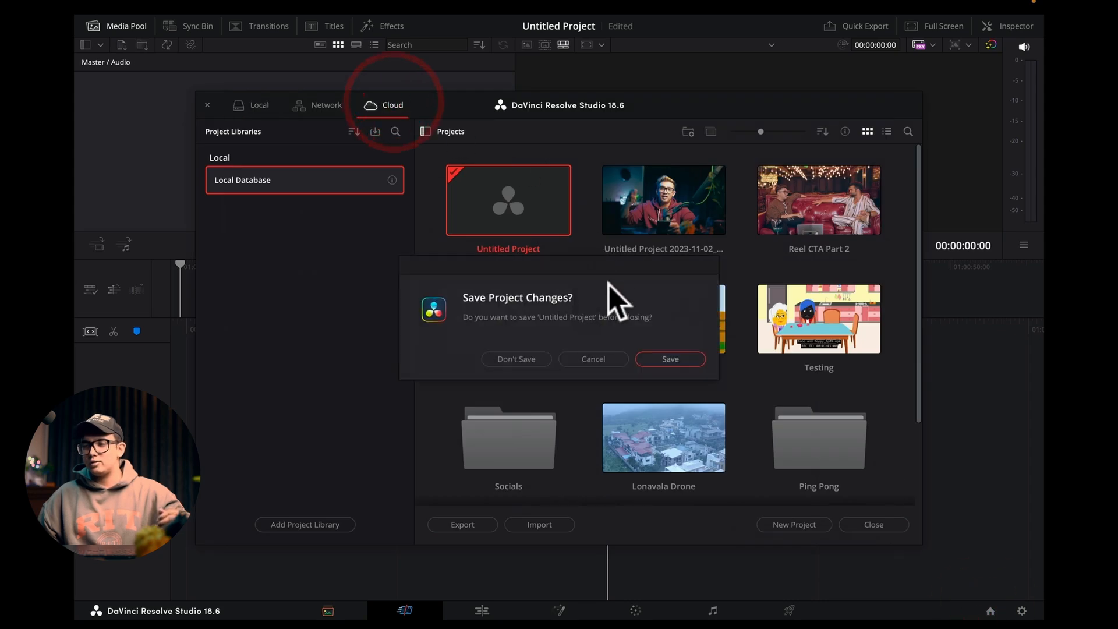
pyautogui.click(519, 356)
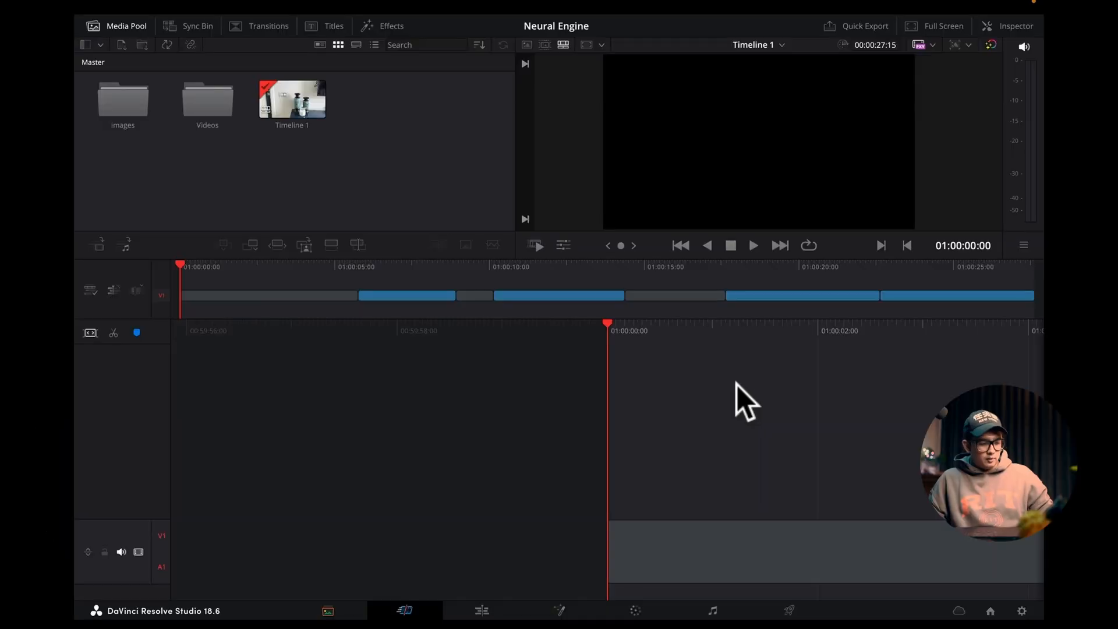
# Delete all clips from Timeline 1 to leave it empty.
pyautogui.click(740, 386)
pyautogui.press('shift')
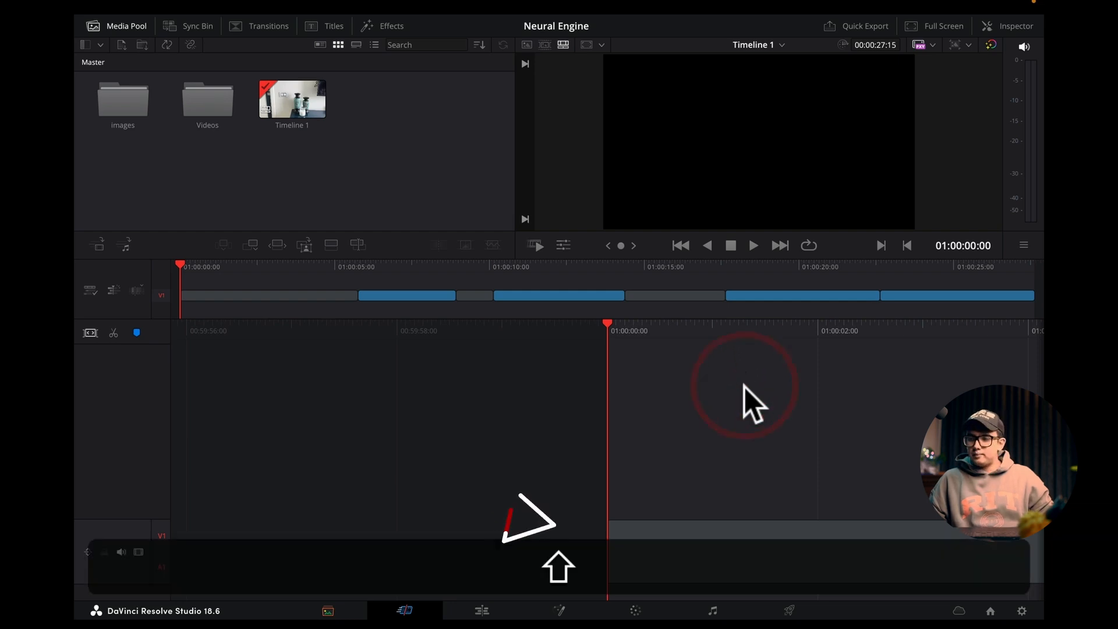
pyautogui.moveTo(267, 271); pyautogui.dragTo(202, 263)
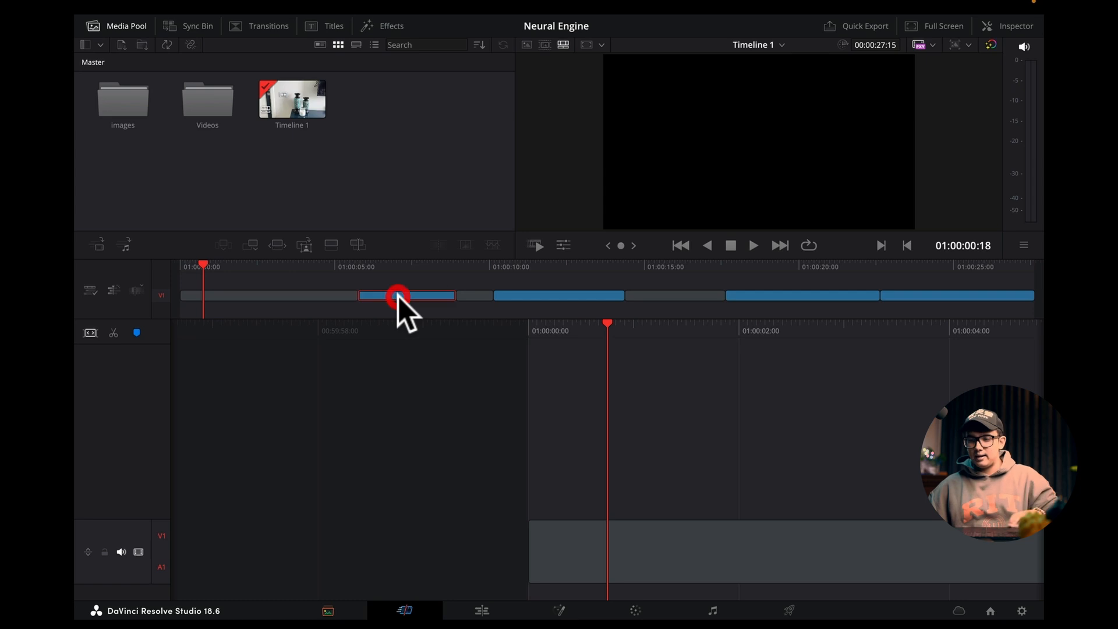
pyautogui.press('BackSpace')
pyautogui.click(508, 298)
pyautogui.press('BackSpace')
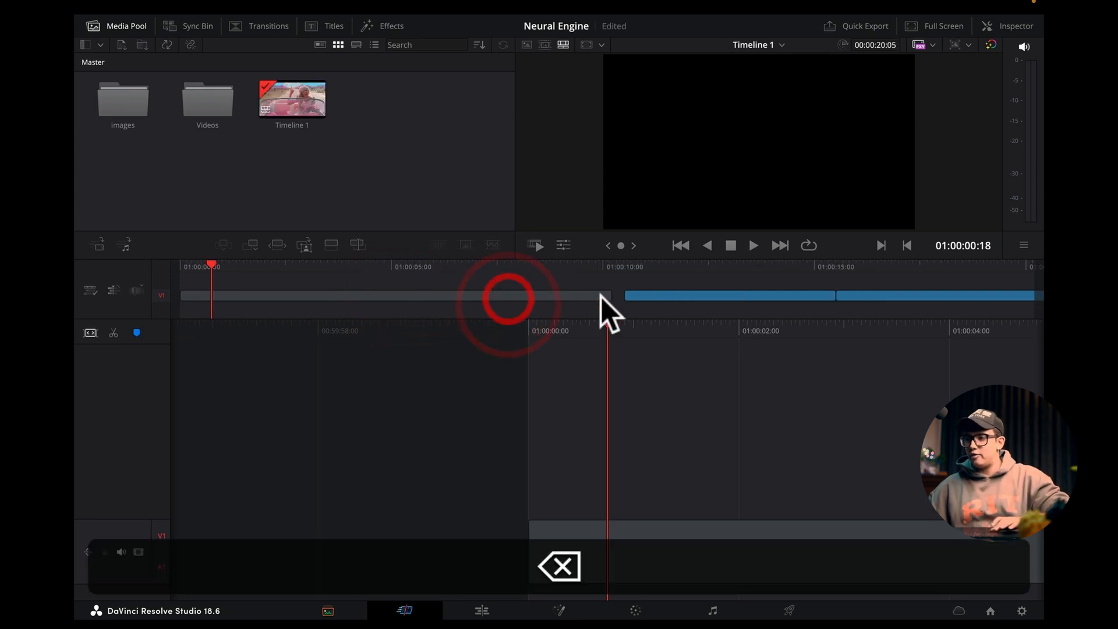
pyautogui.click(663, 297)
pyautogui.press('BackSpace')
pyautogui.click(797, 296)
pyautogui.press('BackSpace')
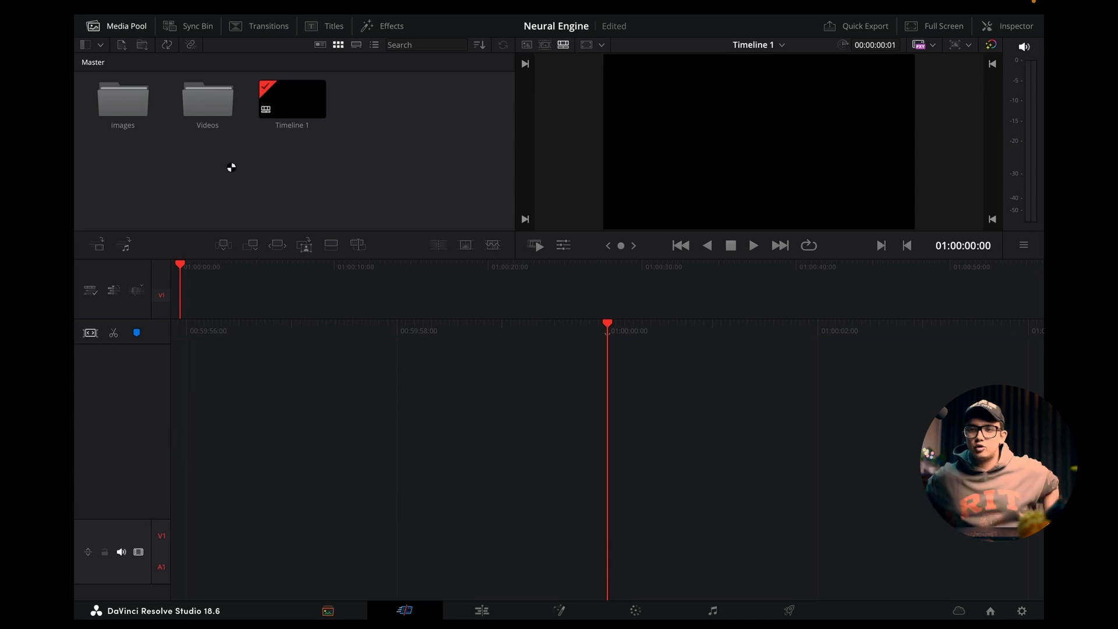
# Open the Videos bin and place IMG_0397.MOV at the start of Timeline 1.
pyautogui.doubleClick(211, 104)
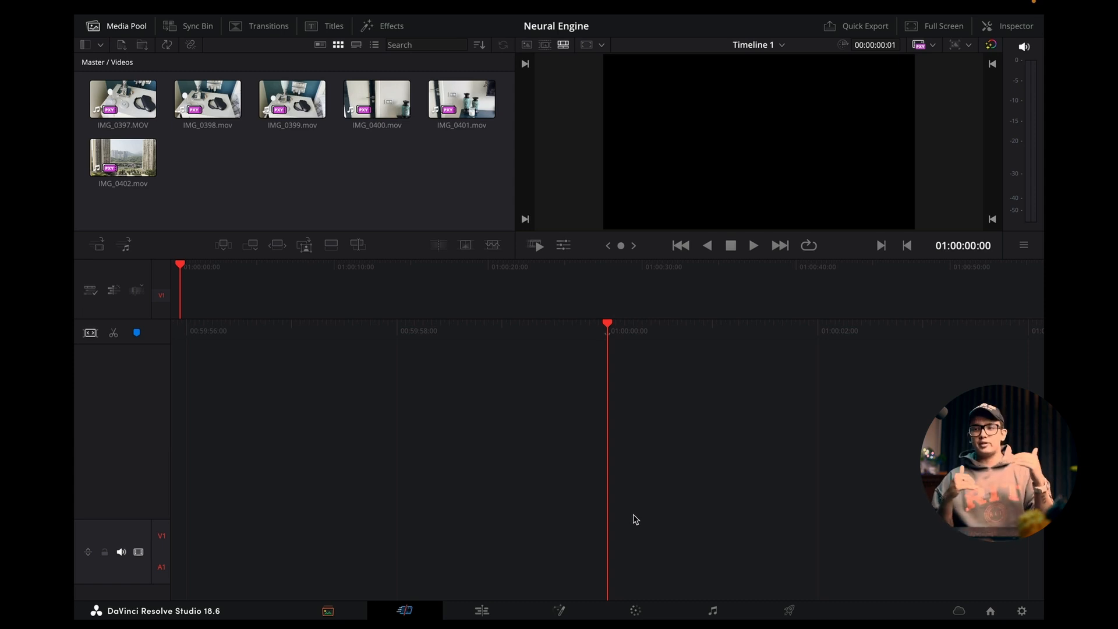
pyautogui.moveTo(125, 113); pyautogui.dragTo(617, 429)
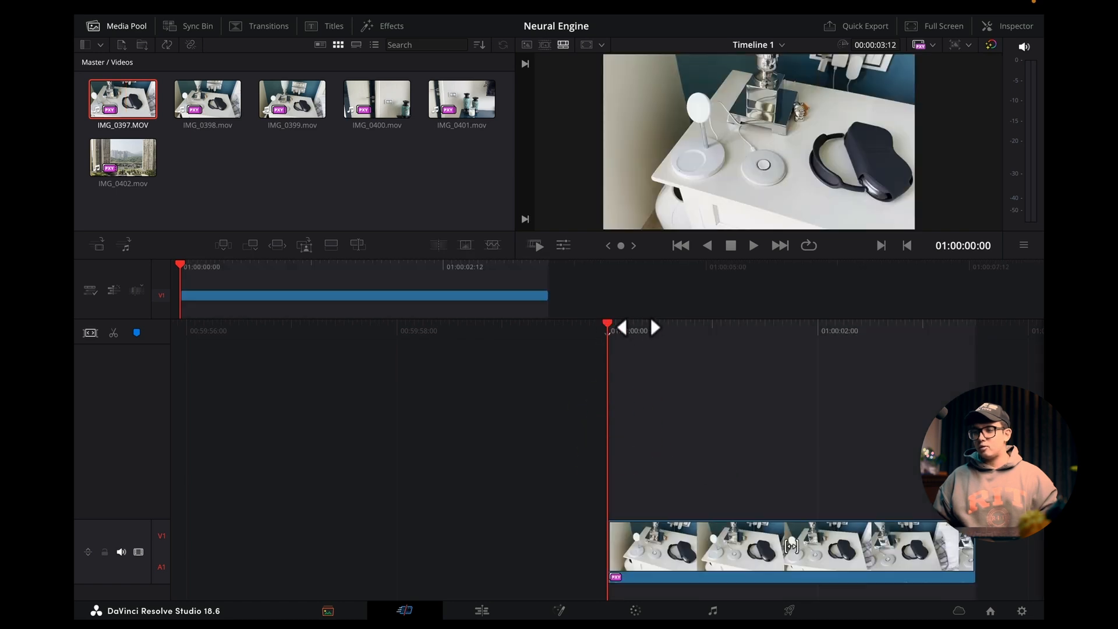
pyautogui.moveTo(641, 533); pyautogui.dragTo(549, 419)
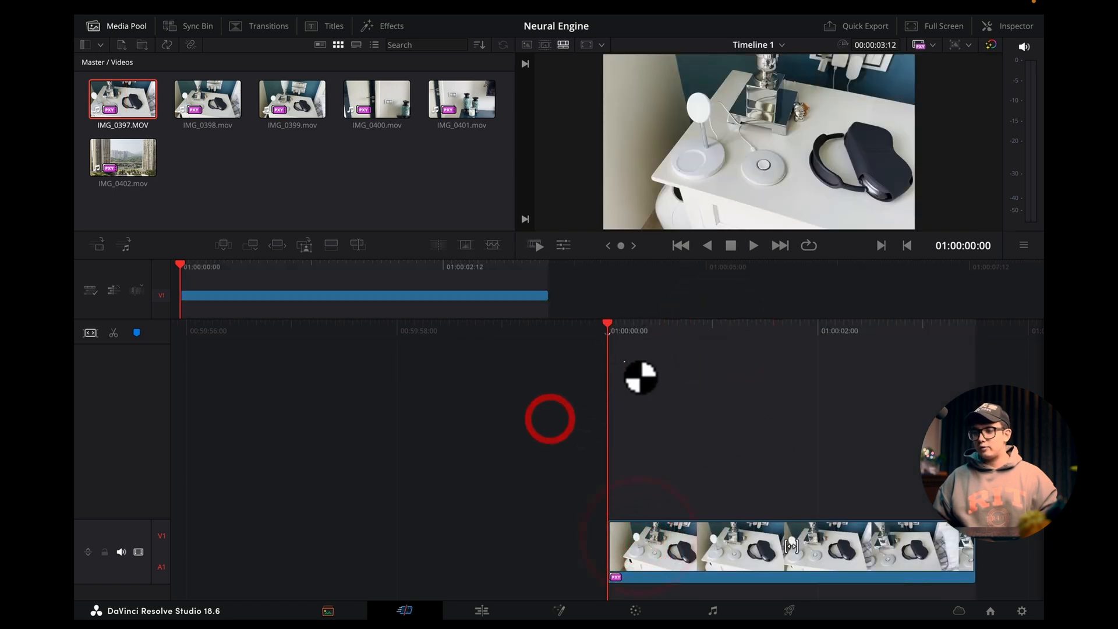
pyautogui.click(623, 361)
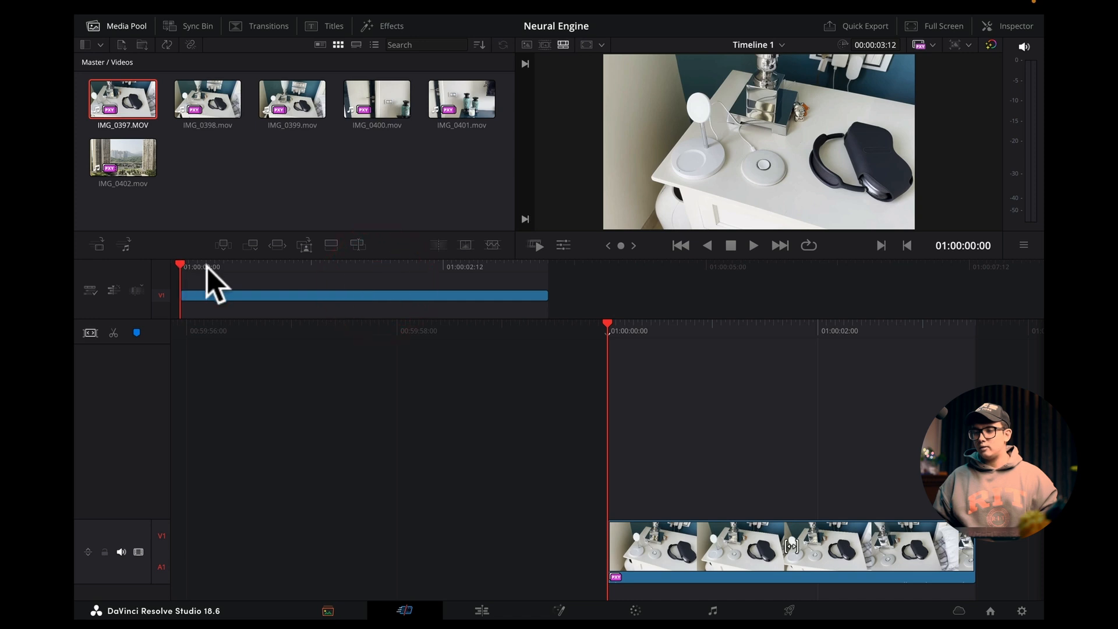
# Scrub through the IMG_0397.MOV clip on the timeline to preview its footage.
pyautogui.moveTo(208, 268); pyautogui.dragTo(382, 269)
pyautogui.moveTo(599, 336); pyautogui.dragTo(551, 437)
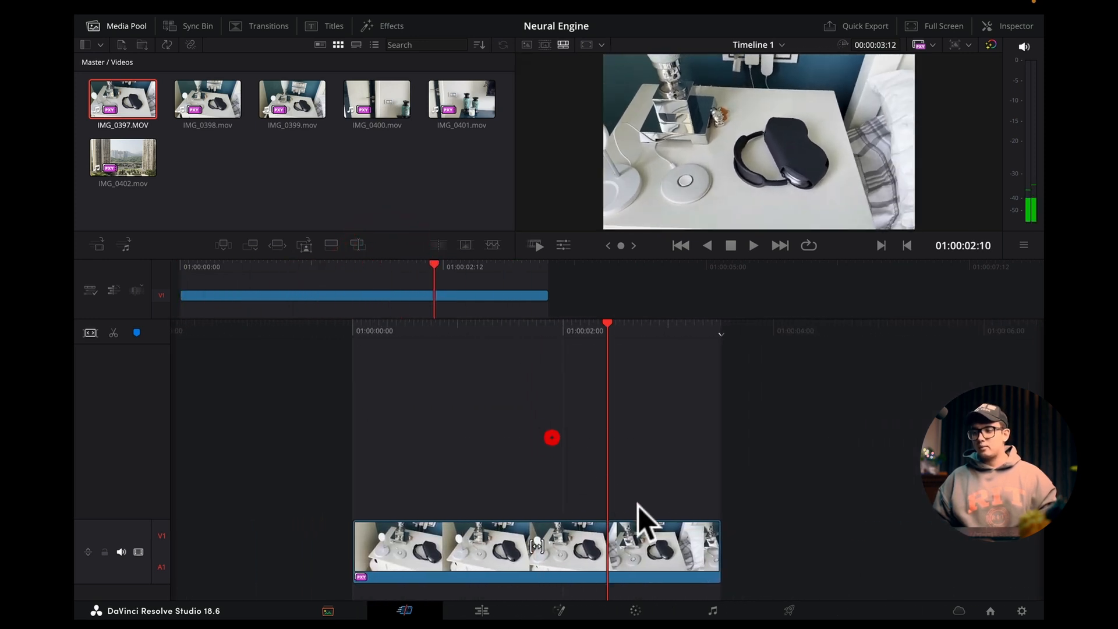
pyautogui.click(658, 534)
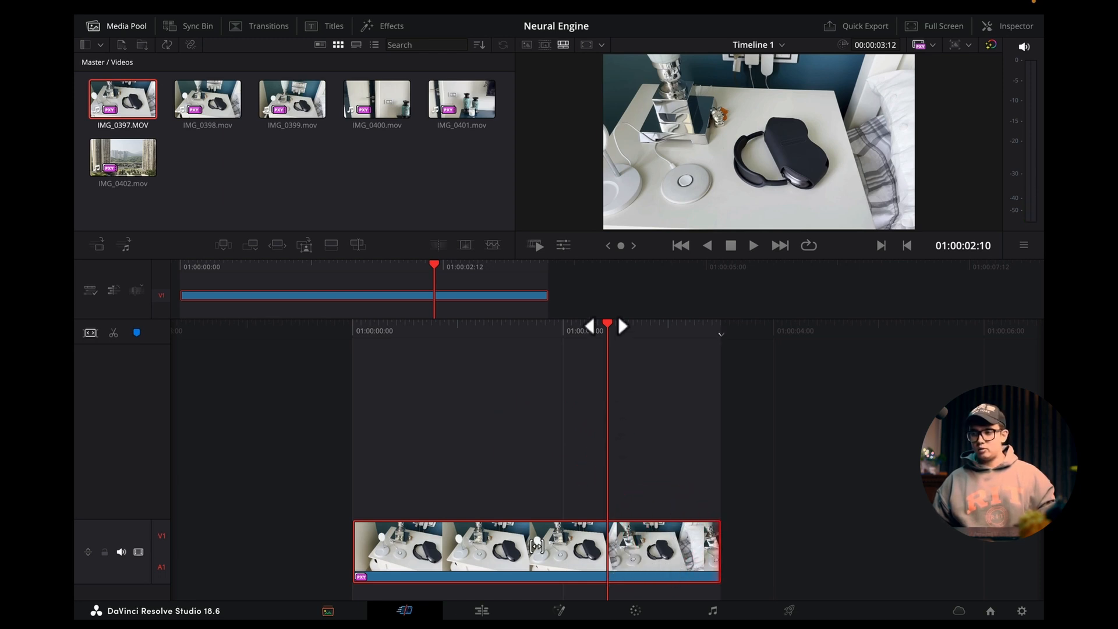
pyautogui.moveTo(606, 326); pyautogui.dragTo(544, 332)
# Mark in and out points on IMG_0398.mov, append the marked section after the first timeline clip and preview the cut.
pyautogui.click(213, 101)
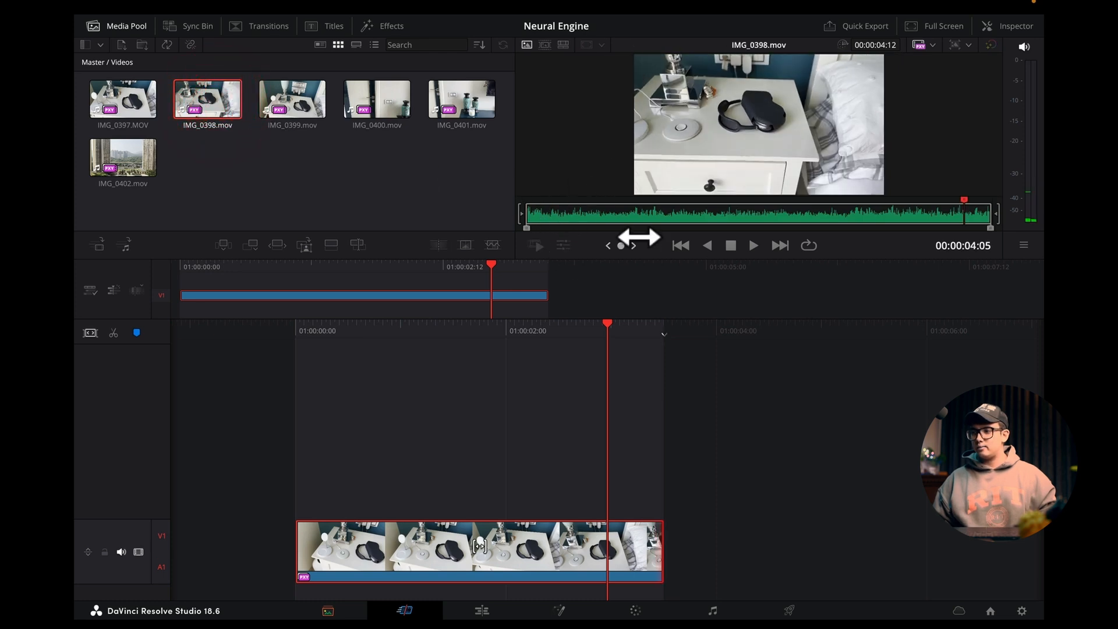
pyautogui.moveTo(963, 201); pyautogui.dragTo(847, 214)
pyautogui.press('i')
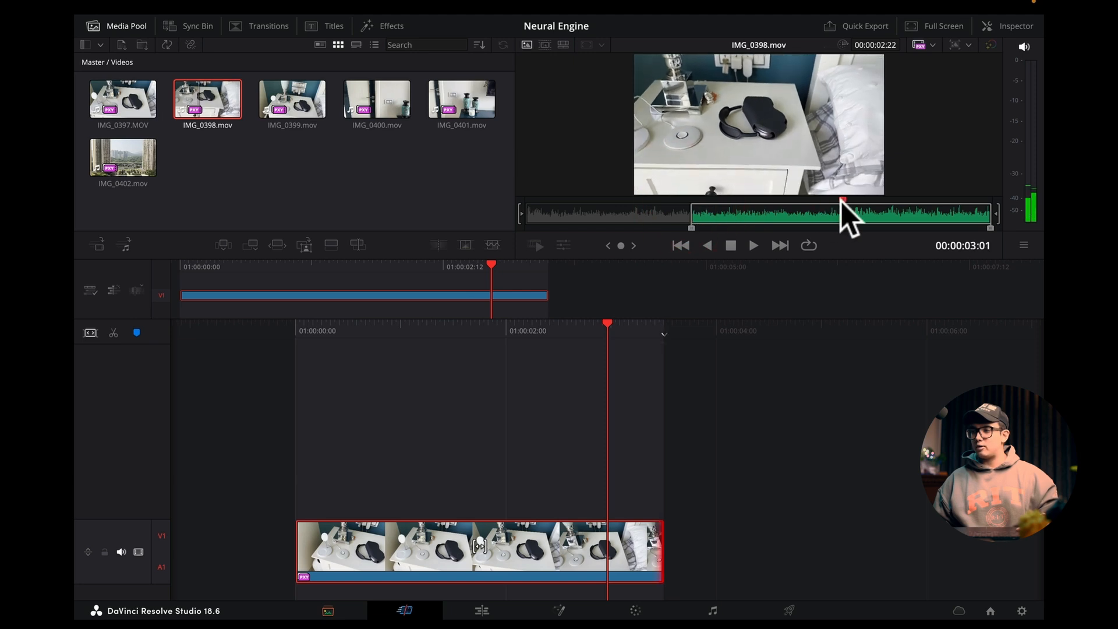
pyautogui.press('i')
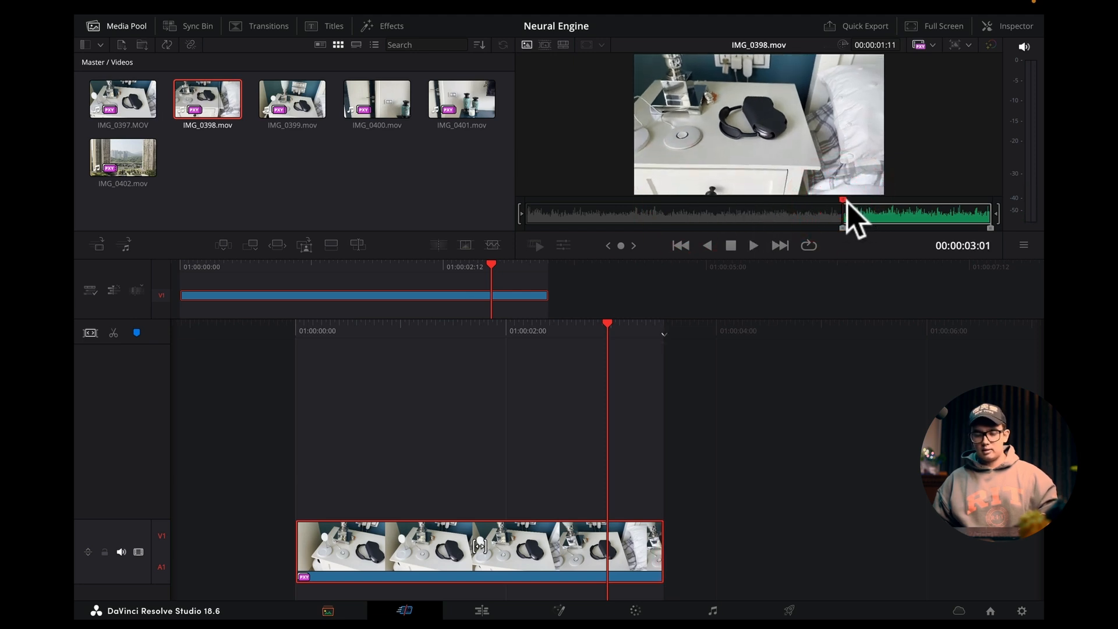
pyautogui.moveTo(847, 208); pyautogui.dragTo(739, 546)
pyautogui.press('o')
pyautogui.click(527, 271)
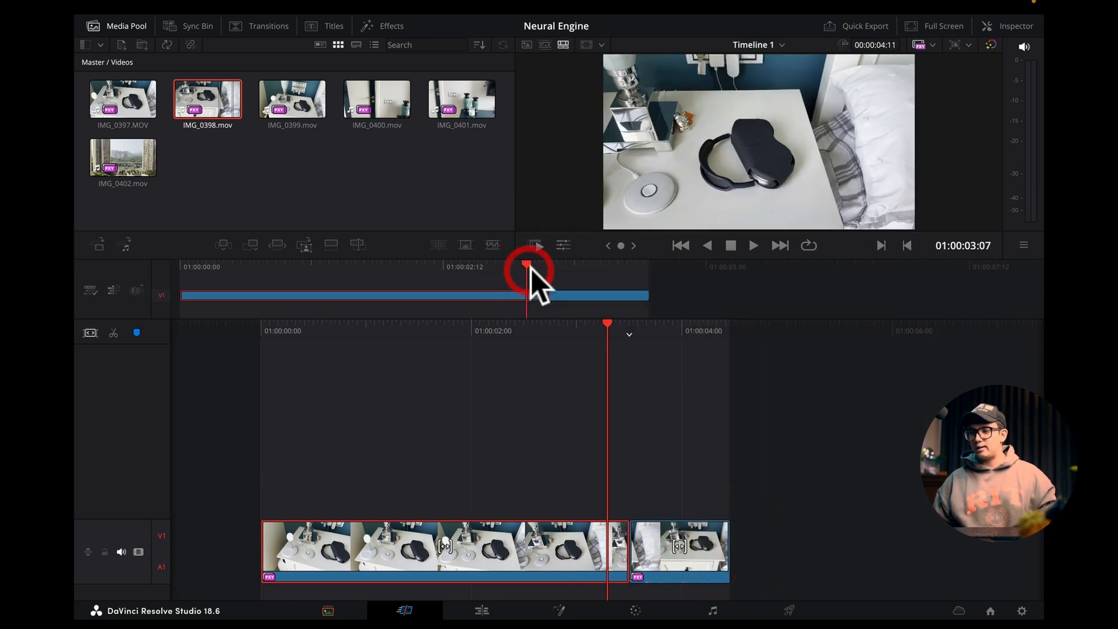
pyautogui.moveTo(536, 270); pyautogui.dragTo(608, 273)
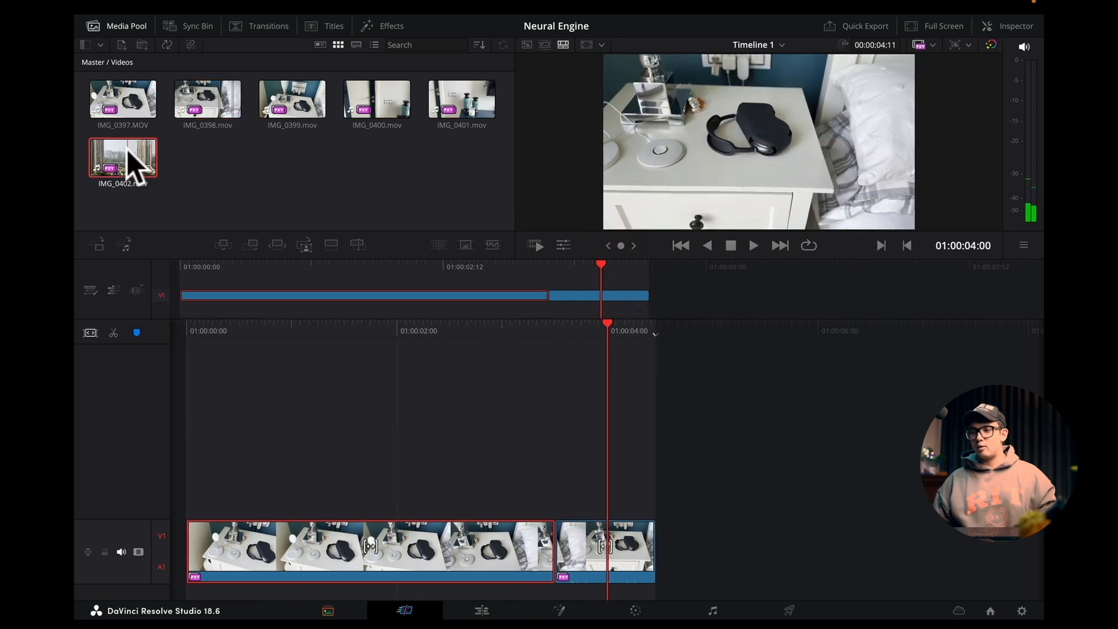
# Mark a 23-frame section of IMG_0402.mov ending at 00:00:02:17 and append it to the end of Timeline 1.
pyautogui.click(117, 169)
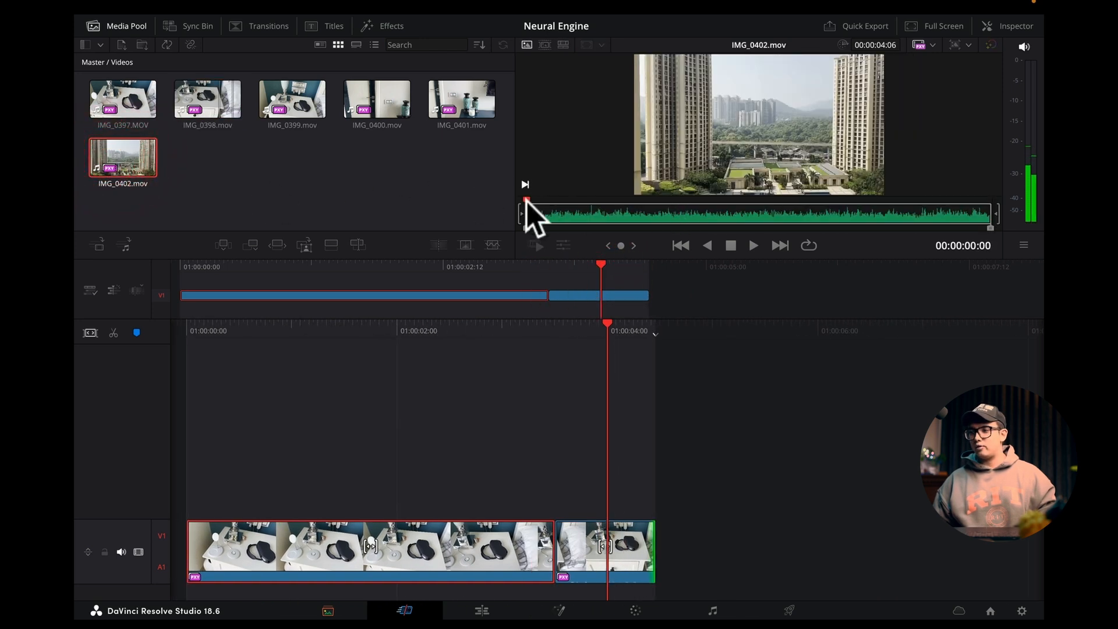
pyautogui.moveTo(526, 201); pyautogui.dragTo(824, 202)
pyautogui.press('i')
pyautogui.press('o')
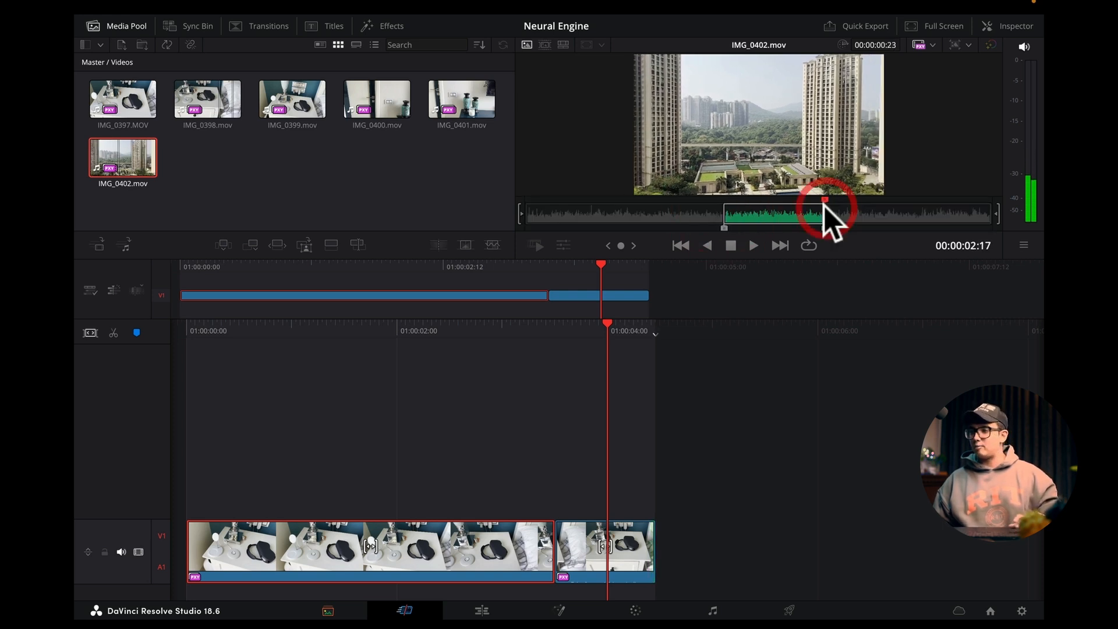
pyautogui.moveTo(161, 157); pyautogui.dragTo(730, 470)
# Scrub through the three-clip sequence on Timeline 1 to review the cuts between the shots.
pyautogui.moveTo(534, 276); pyautogui.dragTo(613, 313)
pyautogui.moveTo(567, 269); pyautogui.dragTo(440, 266)
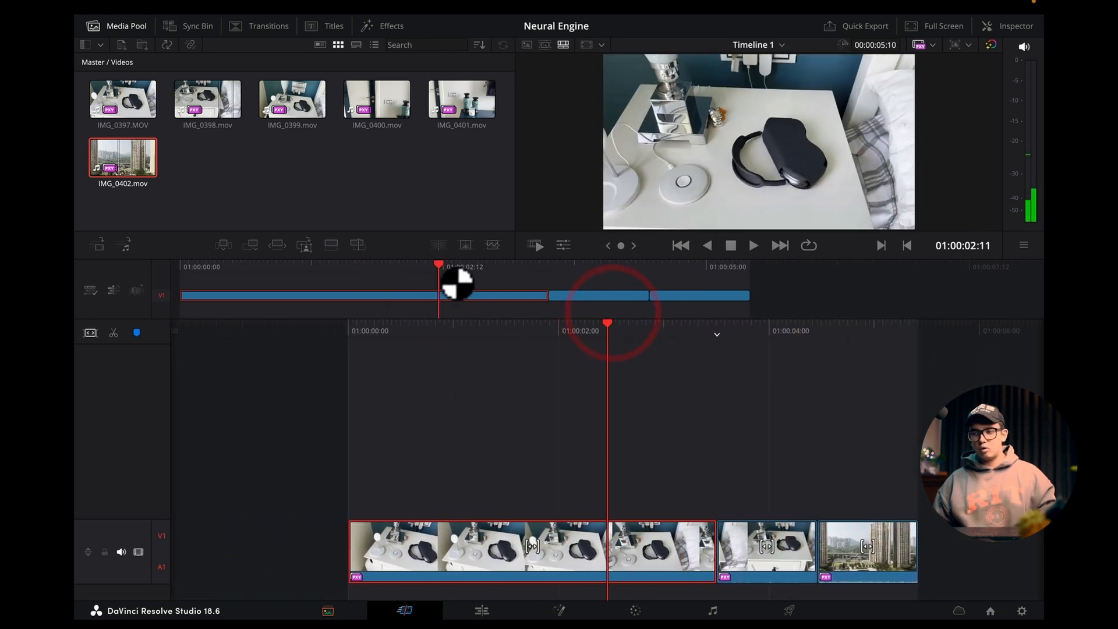
pyautogui.click(522, 263)
pyautogui.moveTo(522, 265); pyautogui.dragTo(675, 296)
pyautogui.click(739, 415)
pyautogui.click(599, 480)
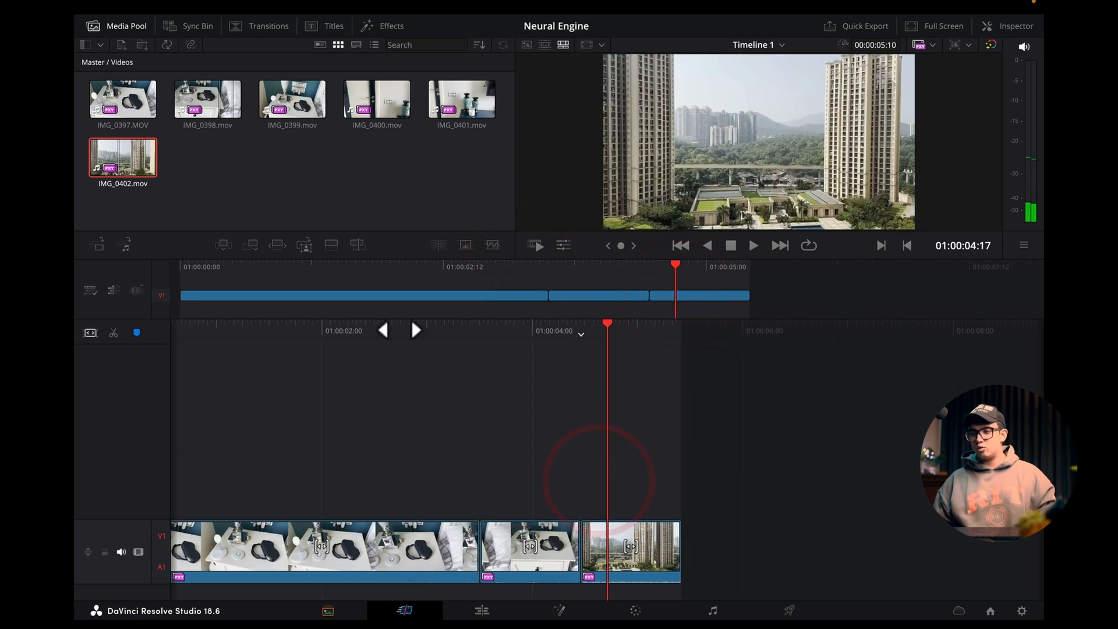
# Scrub back through Timeline 1, then open it on the Edit page and hide the Inspector.
pyautogui.moveTo(399, 330); pyautogui.dragTo(630, 379)
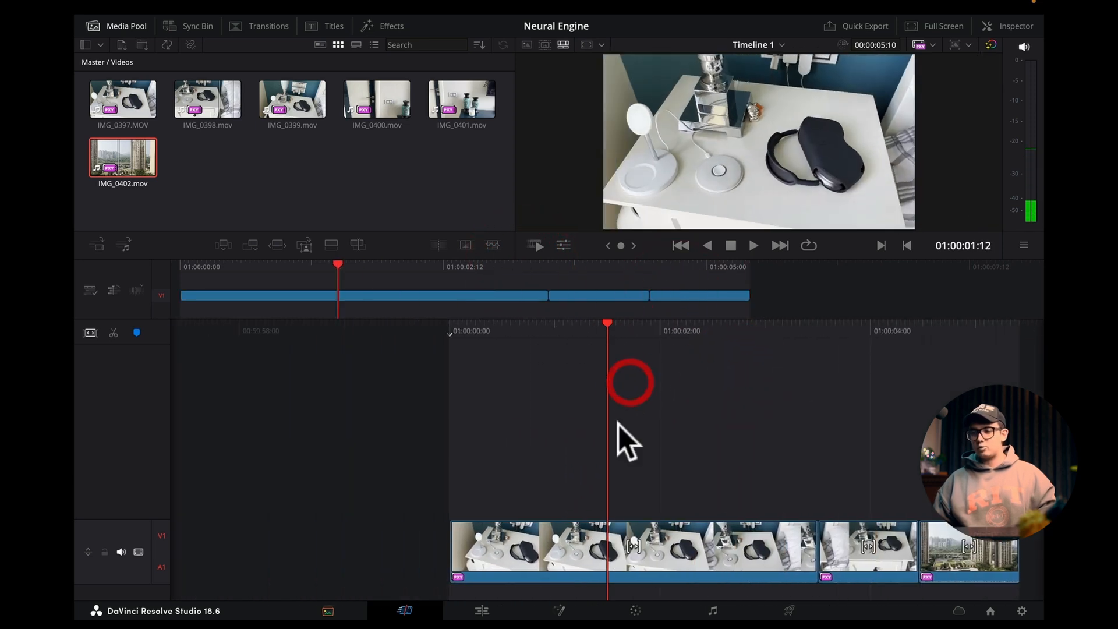
pyautogui.click(480, 610)
pyautogui.keyDown('shift'); pyautogui.click(565, 383); pyautogui.keyUp('shift')
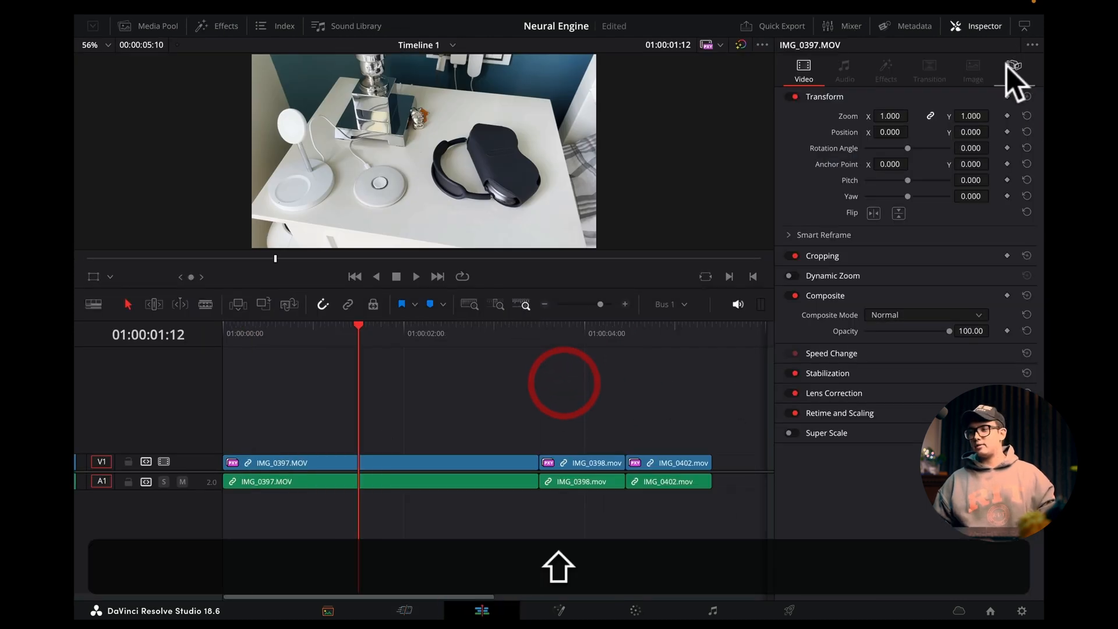
pyautogui.click(976, 26)
# Split IMG_0397.MOV at 01:00:02:13 on Timeline 1 and delete the portion after the cut.
pyautogui.click(264, 328)
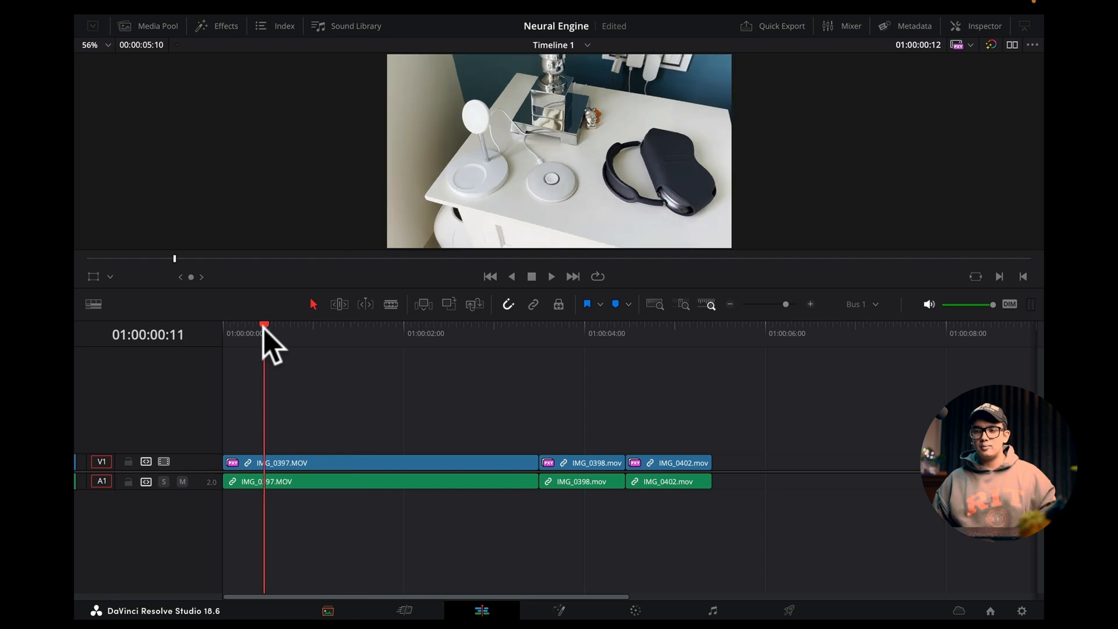
pyautogui.moveTo(264, 329); pyautogui.dragTo(452, 375)
pyautogui.moveTo(299, 391); pyautogui.dragTo(407, 529)
pyautogui.press('super+b')
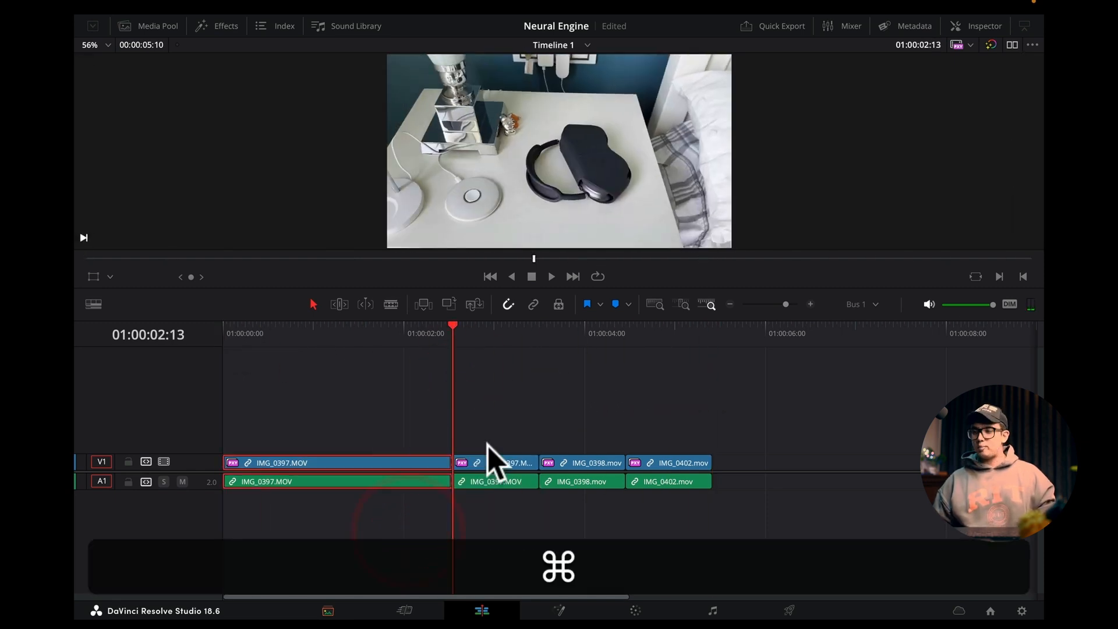
pyautogui.moveTo(483, 412); pyautogui.dragTo(504, 523)
pyautogui.press('BackSpace')
# Close the gap between IMG_0397.MOV and IMG_0398.mov on both the video and audio tracks.
pyautogui.click(497, 460)
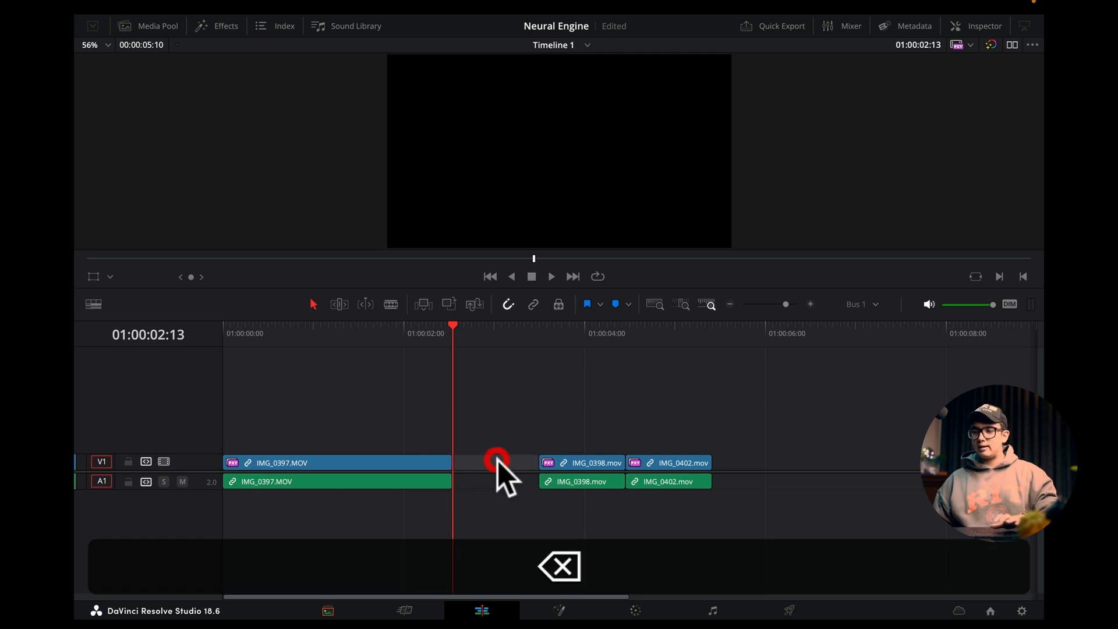
pyautogui.press('BackSpace')
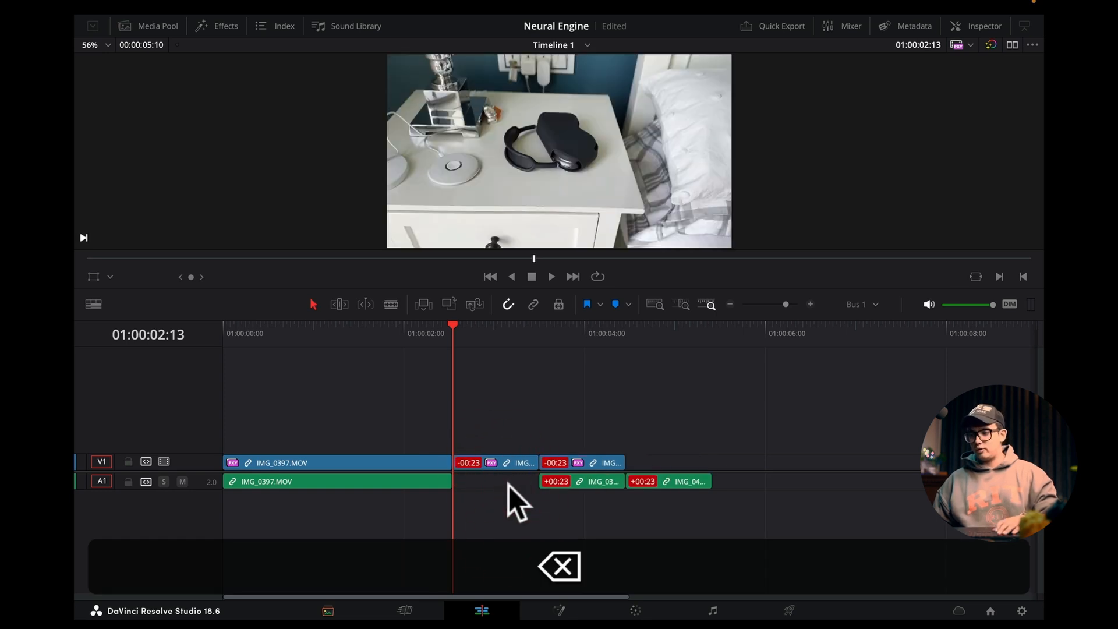
pyautogui.click(507, 484)
pyautogui.press('BackSpace')
# Cut IMG_0397.MOV at 01:00:01:04, removing the rest of the clip and closing the gap before IMG_0398.mov on both tracks.
pyautogui.click(327, 336)
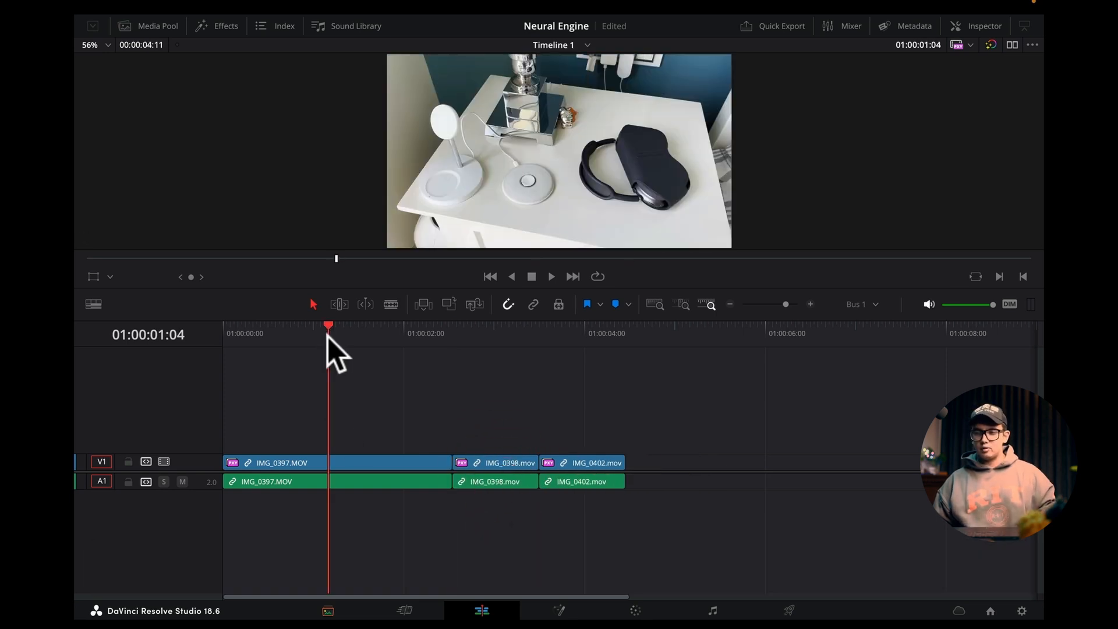
pyautogui.press('b')
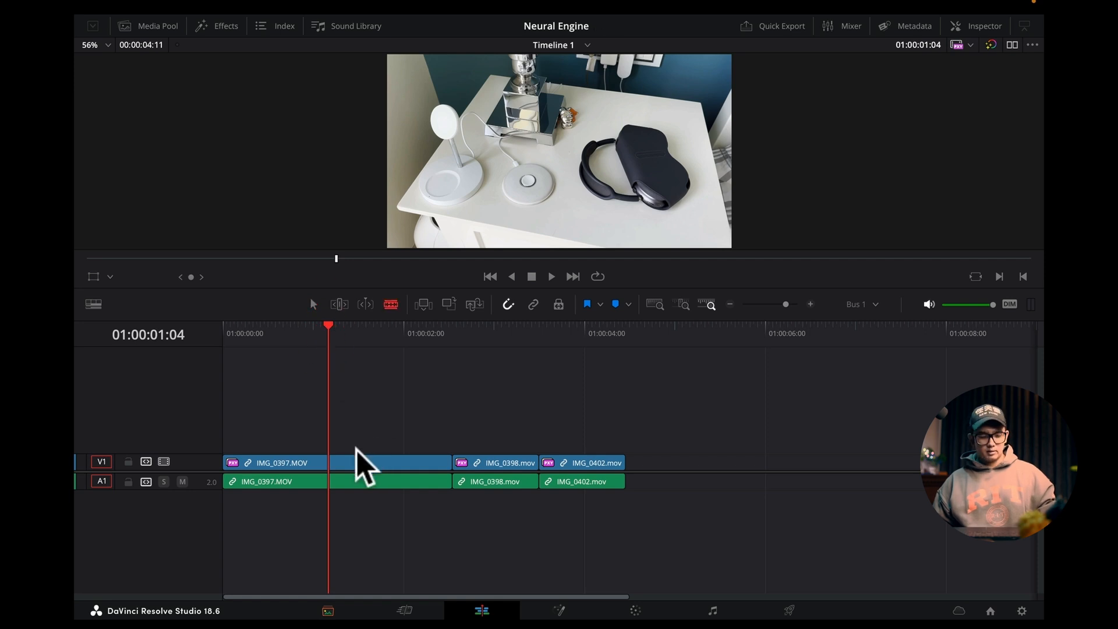
pyautogui.moveTo(364, 414); pyautogui.dragTo(429, 531)
pyautogui.press('BackSpace')
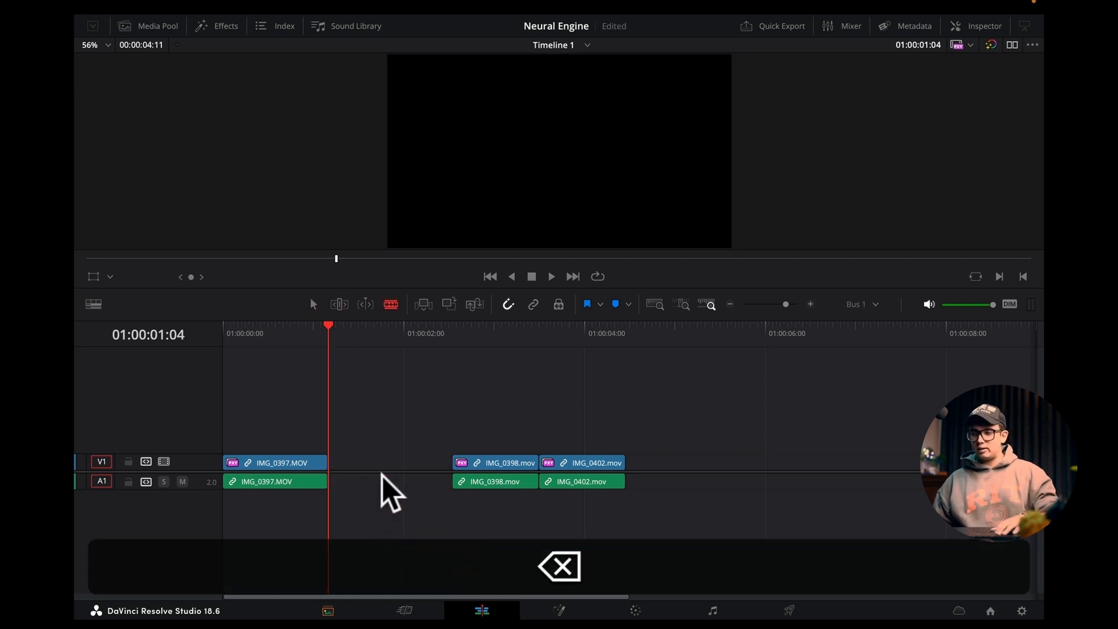
pyautogui.click(377, 472)
pyautogui.press('BackSpace')
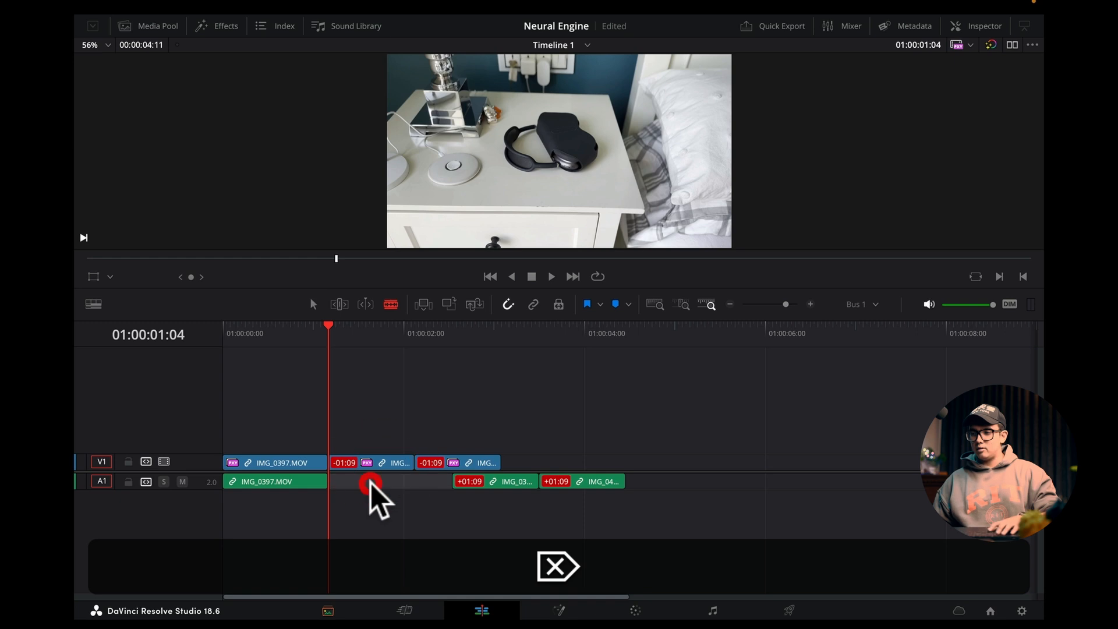
# Try slipping the video of IMG_0397.MOV by 22 frames in Trim Edit mode.
pyautogui.click(245, 338)
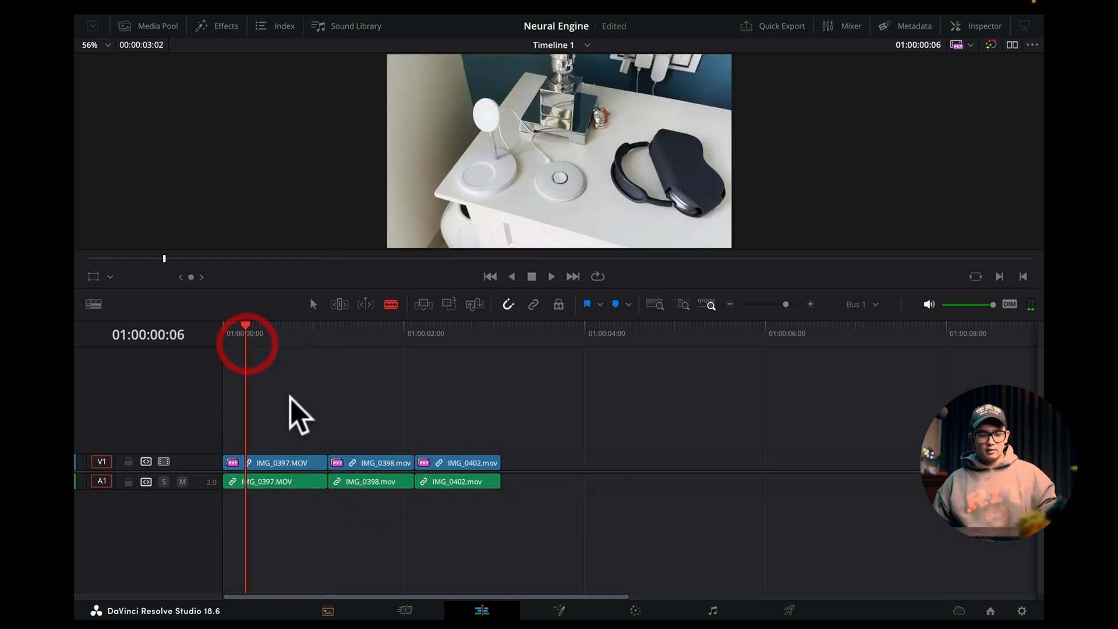
pyautogui.press('t')
pyautogui.moveTo(278, 463); pyautogui.dragTo(195, 458)
pyautogui.click(271, 329)
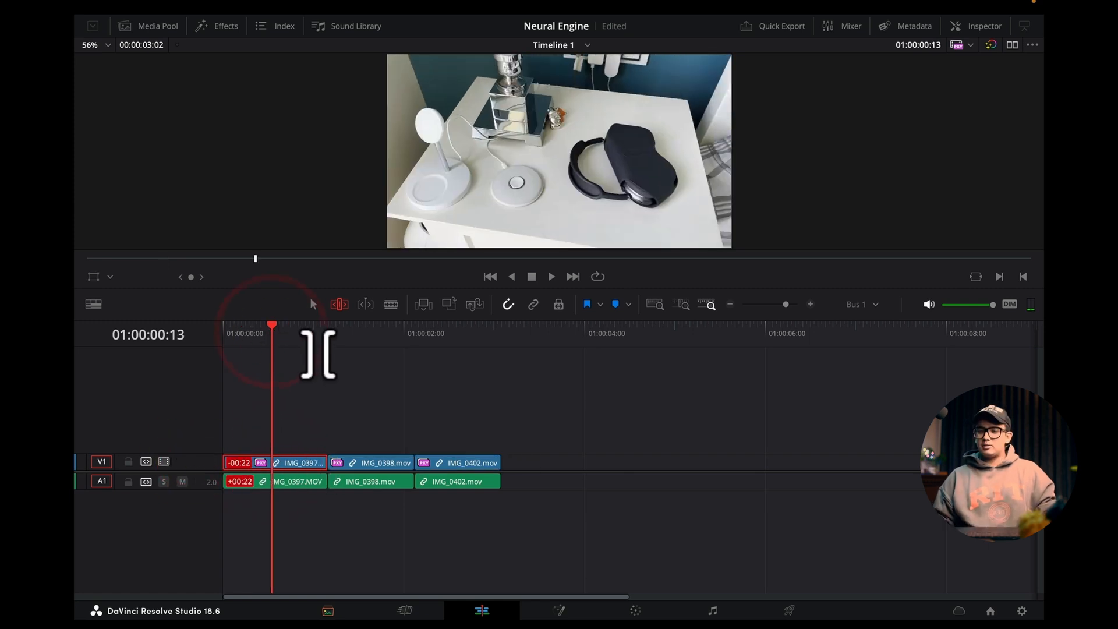
pyautogui.click(393, 381)
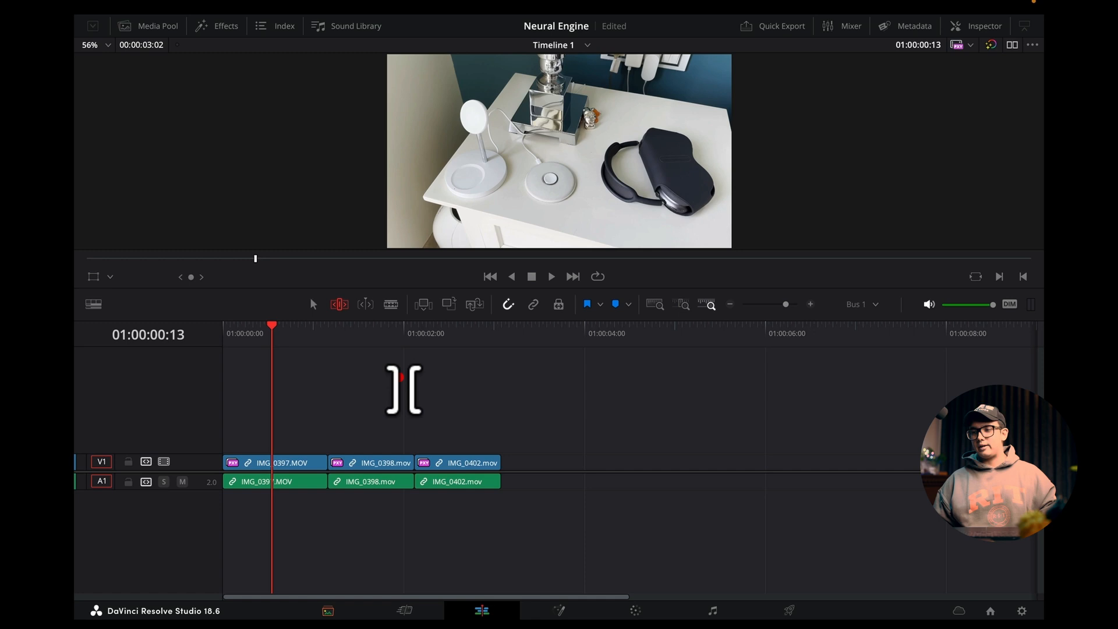
# Fit Timeline 1 to the available width and return to Selection mode.
pyautogui.hotkey('shift', 'z')
pyautogui.click(398, 377)
pyautogui.press('a')
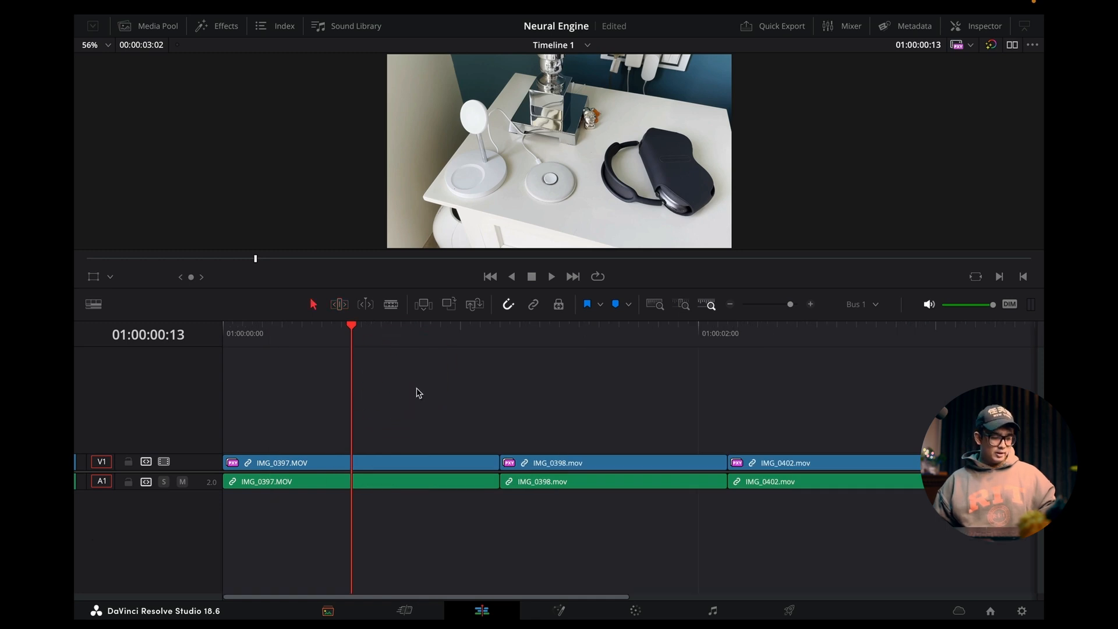
# Show the Videos bin in the Media Pool and compare it with the clip list on the Media page.
pyautogui.click(411, 332)
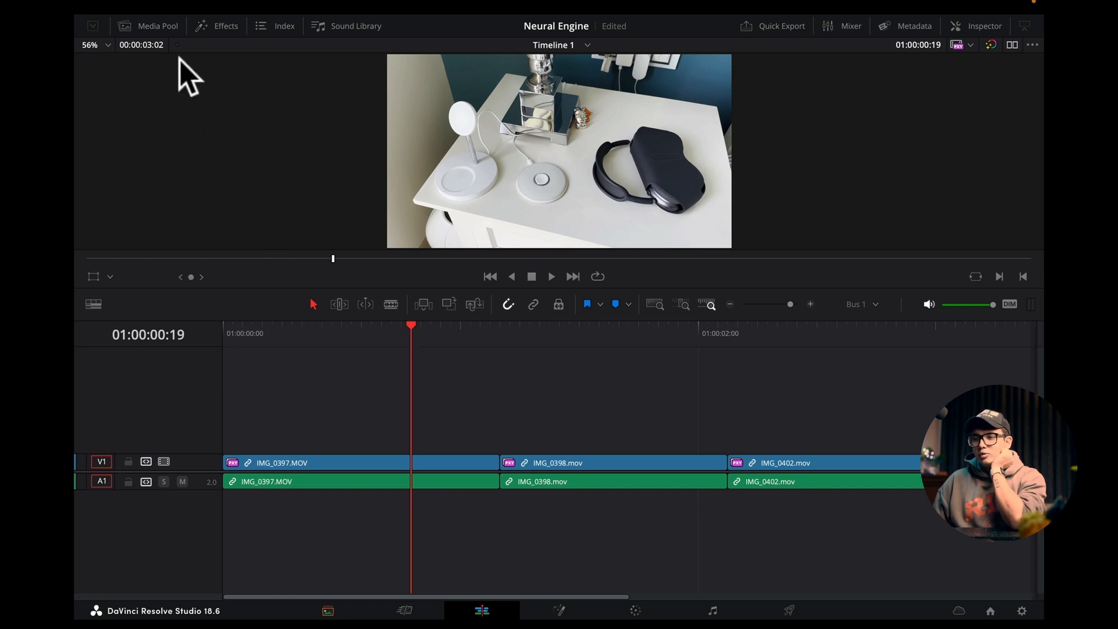
pyautogui.click(158, 25)
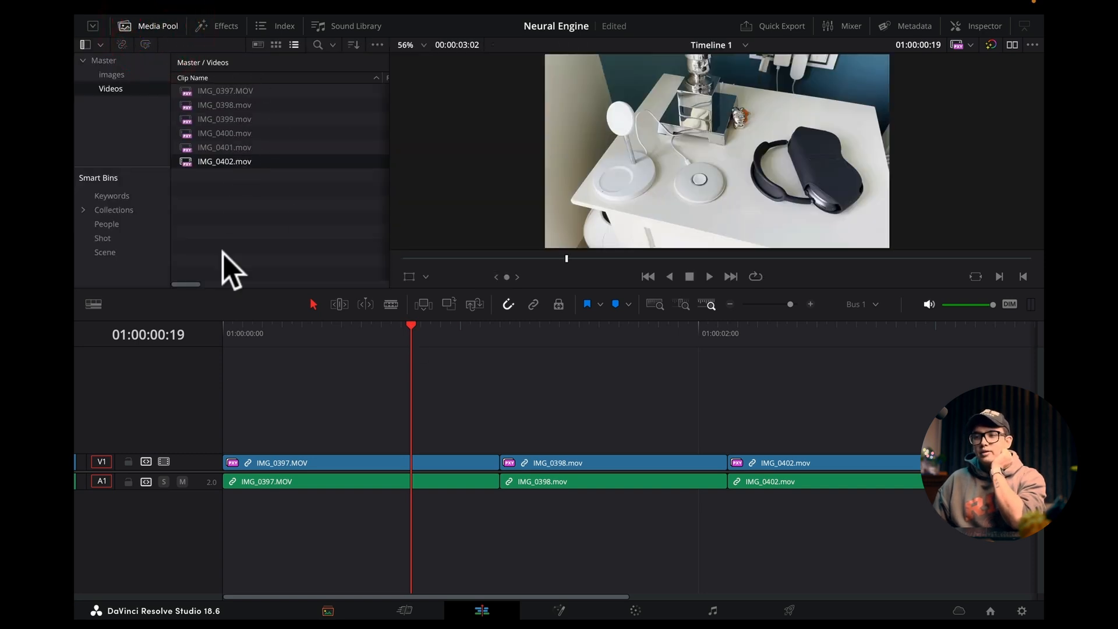
pyautogui.click(327, 609)
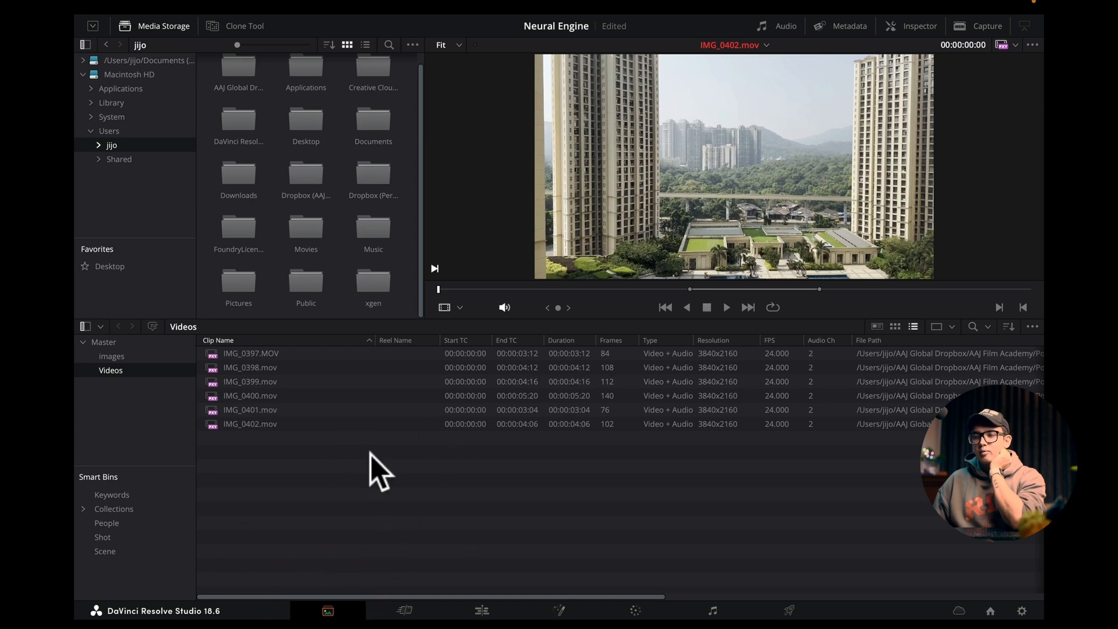
pyautogui.click(483, 610)
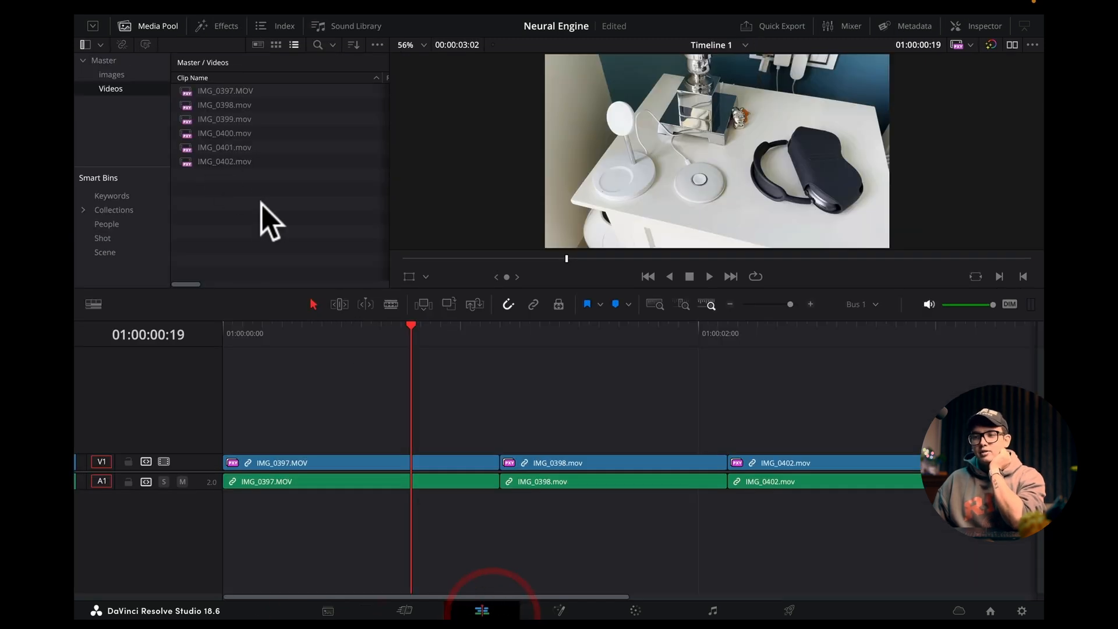
pyautogui.click(108, 88)
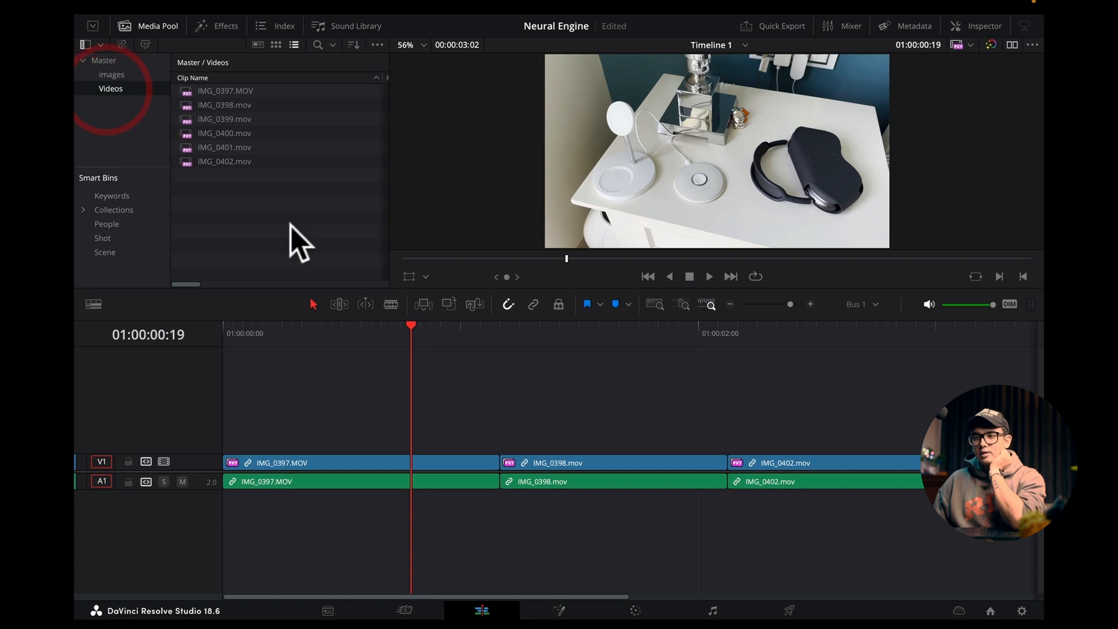
# Apply a Cross Dissolve video transition at the cut between IMG_0397.MOV and IMG_0398.mov and preview it.
pyautogui.click(219, 29)
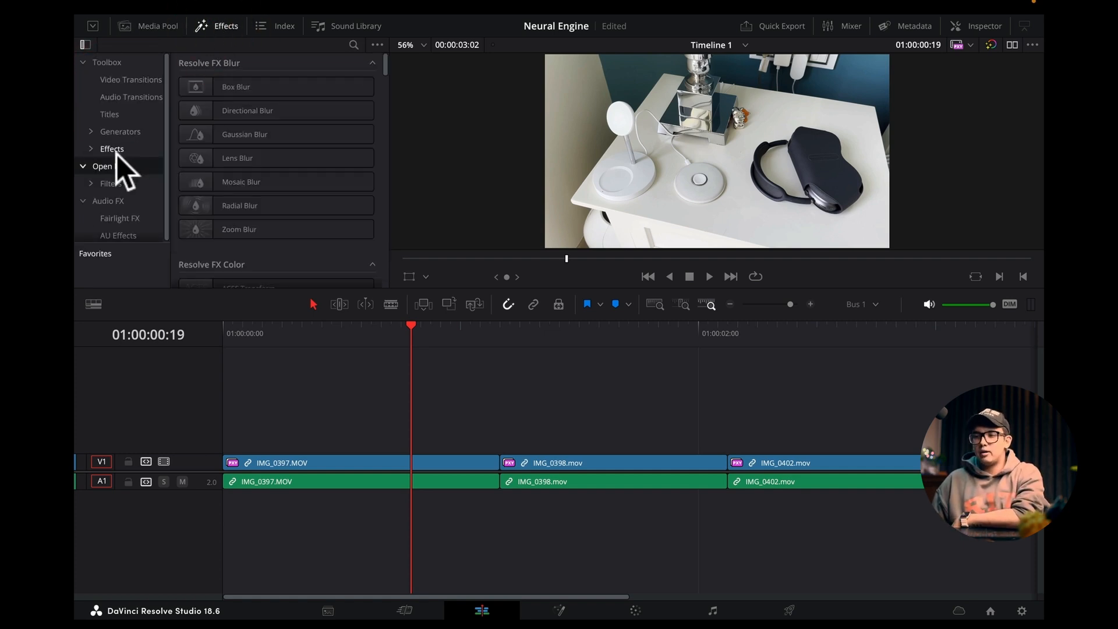
pyautogui.click(125, 79)
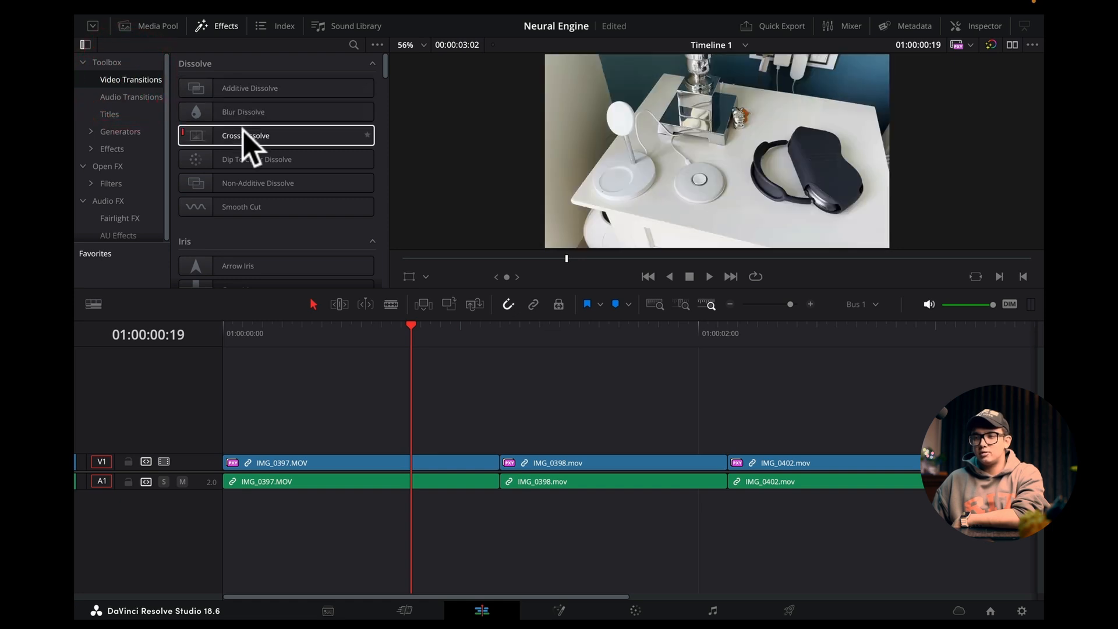
pyautogui.moveTo(250, 139); pyautogui.dragTo(504, 471)
pyautogui.click(302, 328)
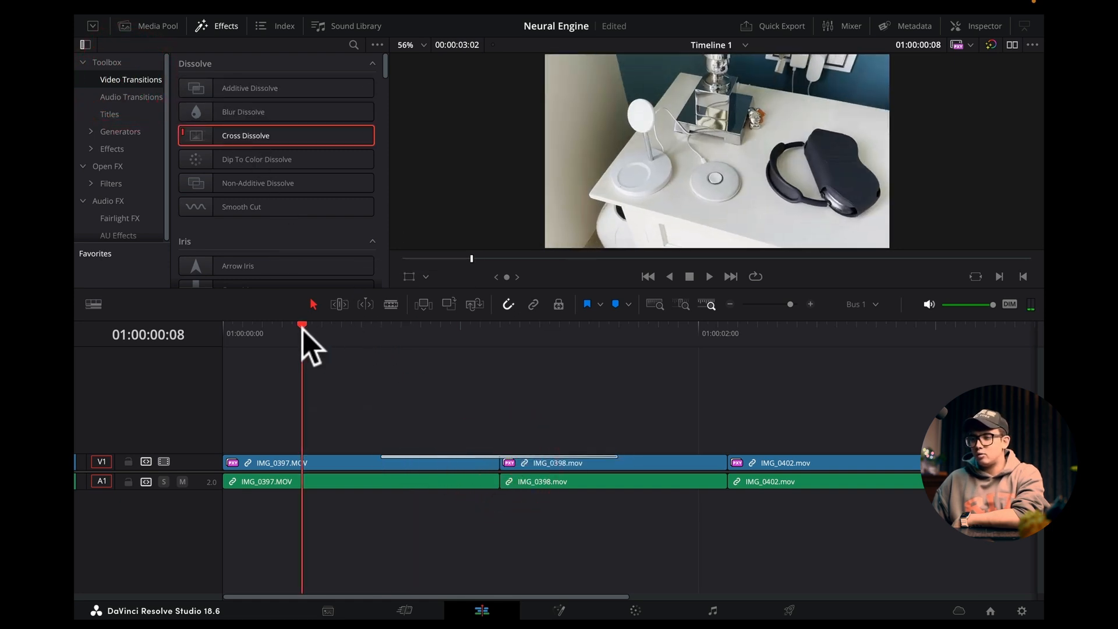
pyautogui.moveTo(302, 329); pyautogui.dragTo(578, 350)
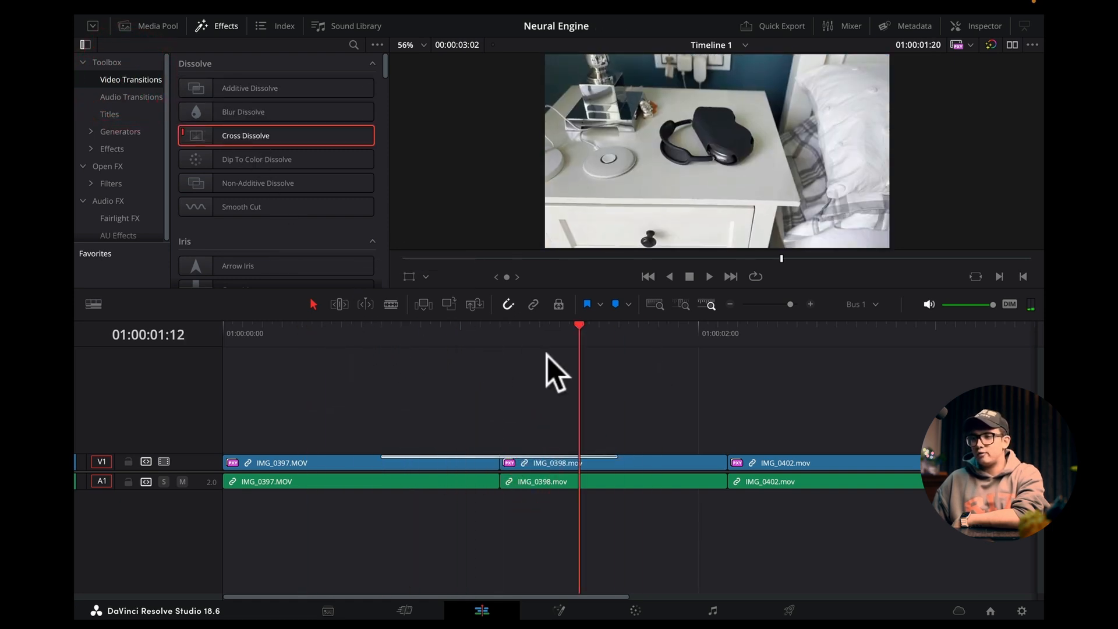
pyautogui.click(352, 344)
# Browse the audio transitions and the toolbox effects in the Effects library.
pyautogui.click(138, 96)
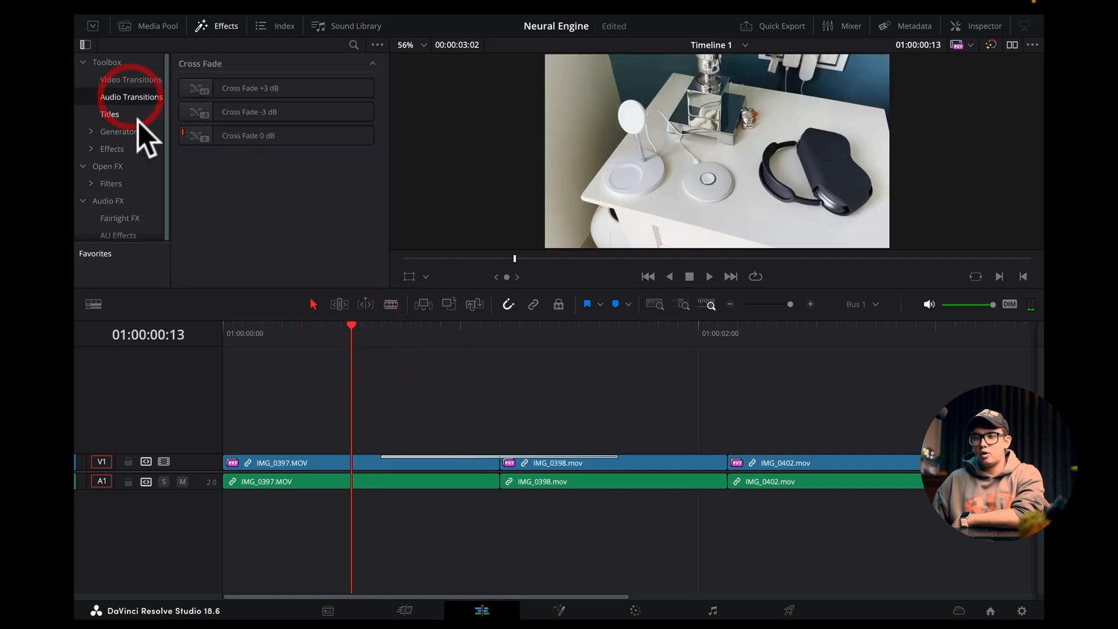
pyautogui.click(88, 149)
pyautogui.scroll(-1, 299, 195)
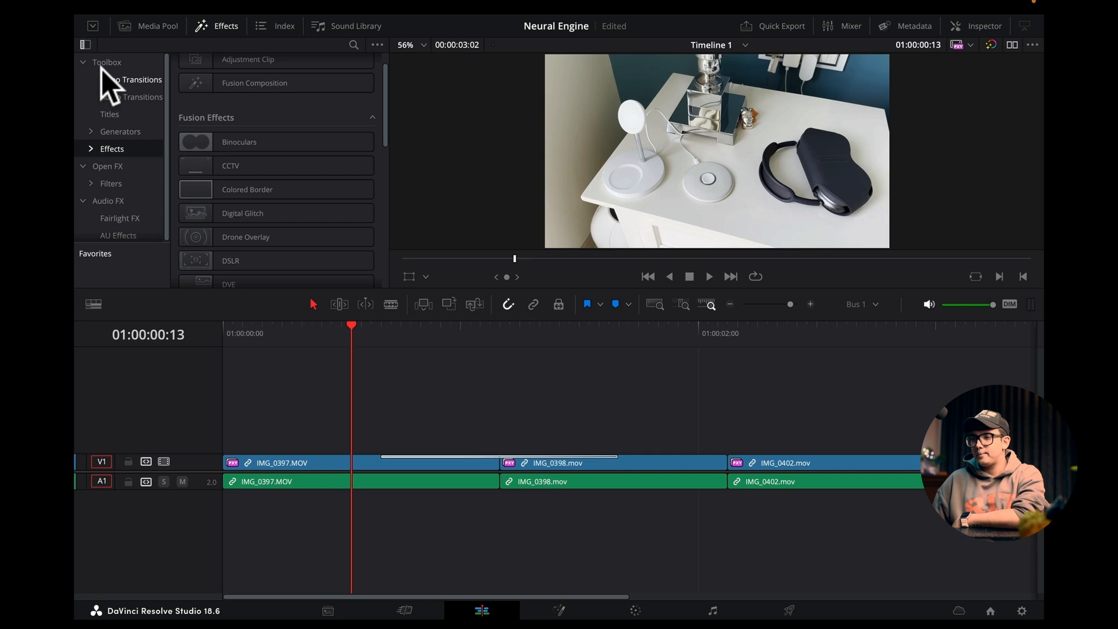
# Examine the timeline's Edit Index columns and the lists of tracks and markers.
pyautogui.click(280, 27)
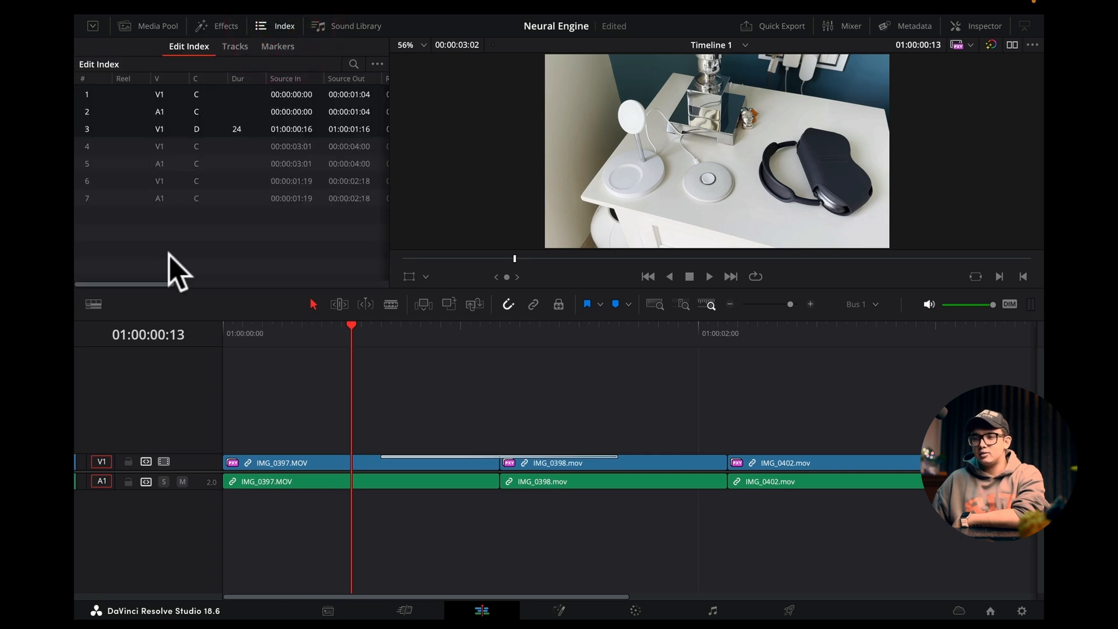
pyautogui.moveTo(154, 282); pyautogui.dragTo(128, 272)
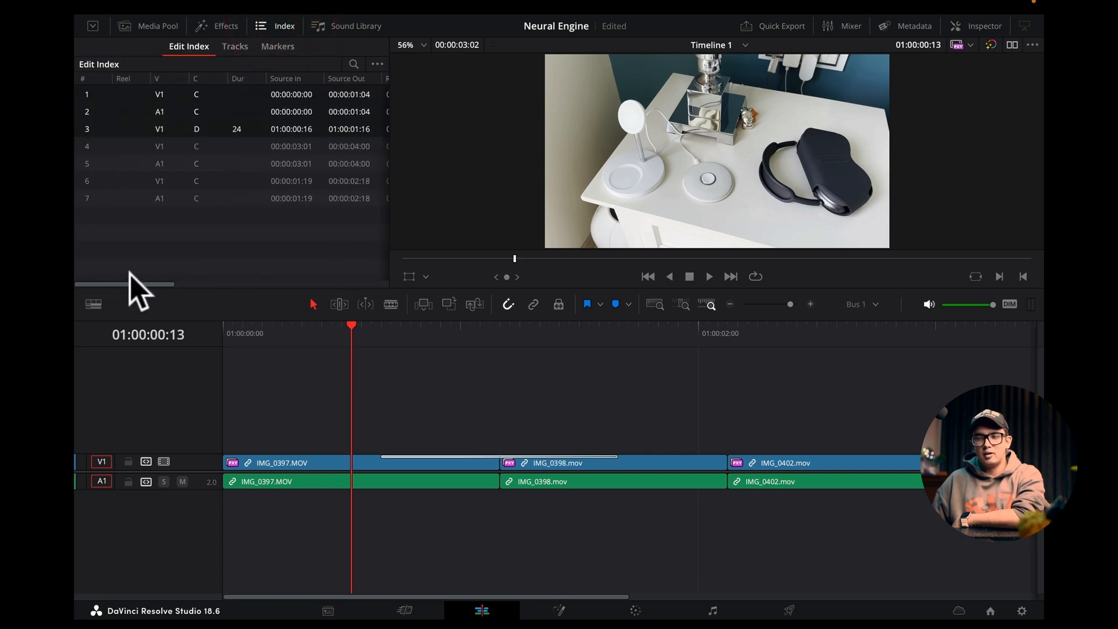
pyautogui.click(235, 46)
pyautogui.click(278, 46)
pyautogui.click(189, 46)
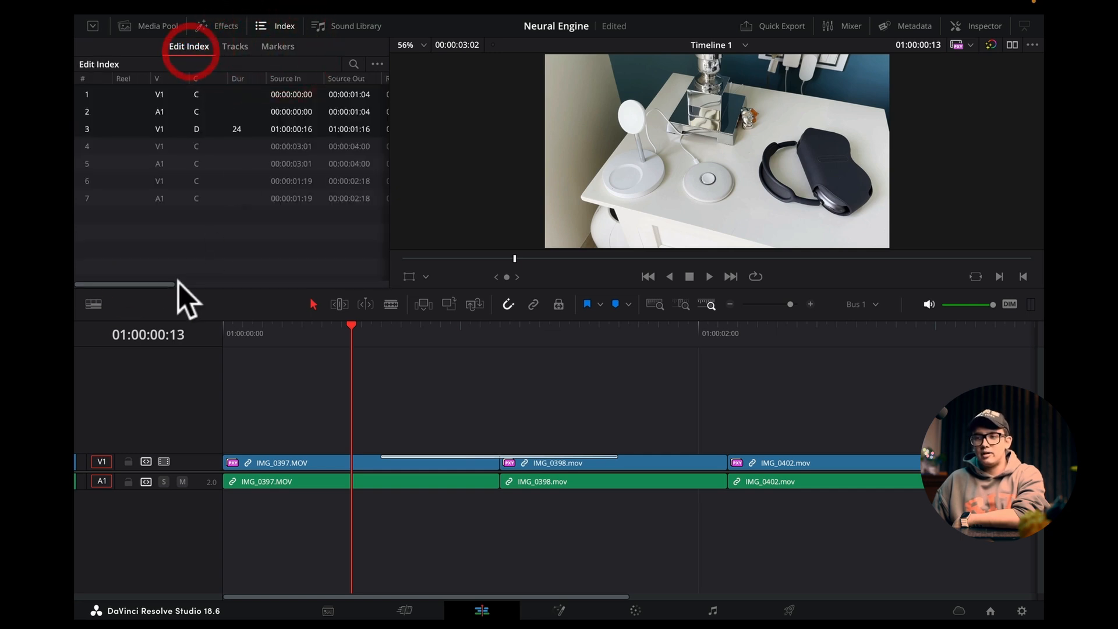
pyautogui.moveTo(164, 282); pyautogui.dragTo(282, 283)
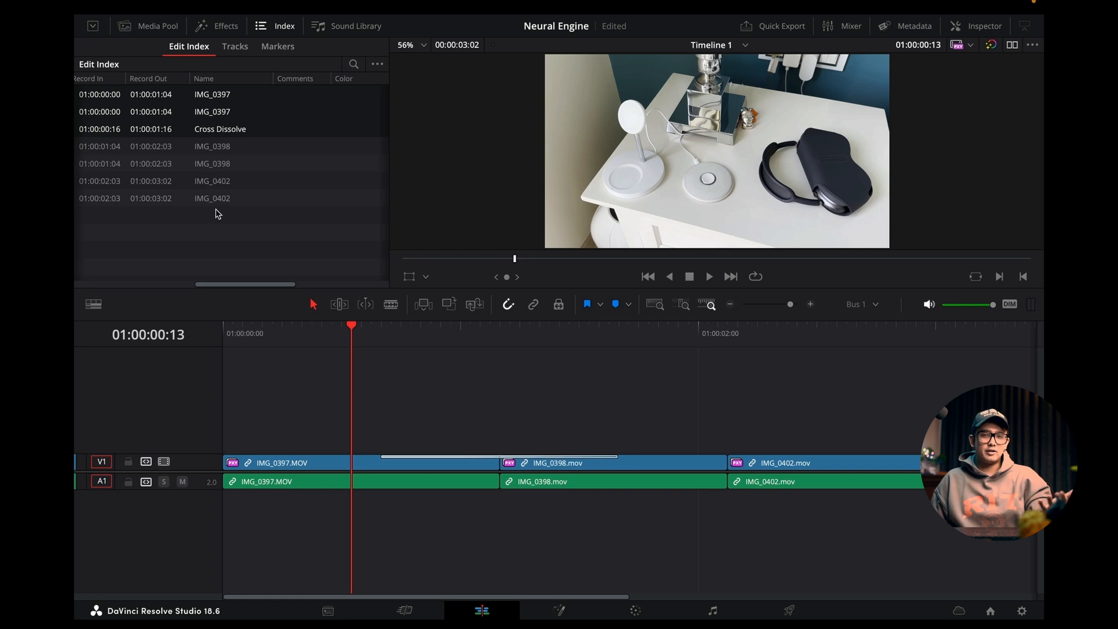
pyautogui.moveTo(239, 283); pyautogui.dragTo(125, 285)
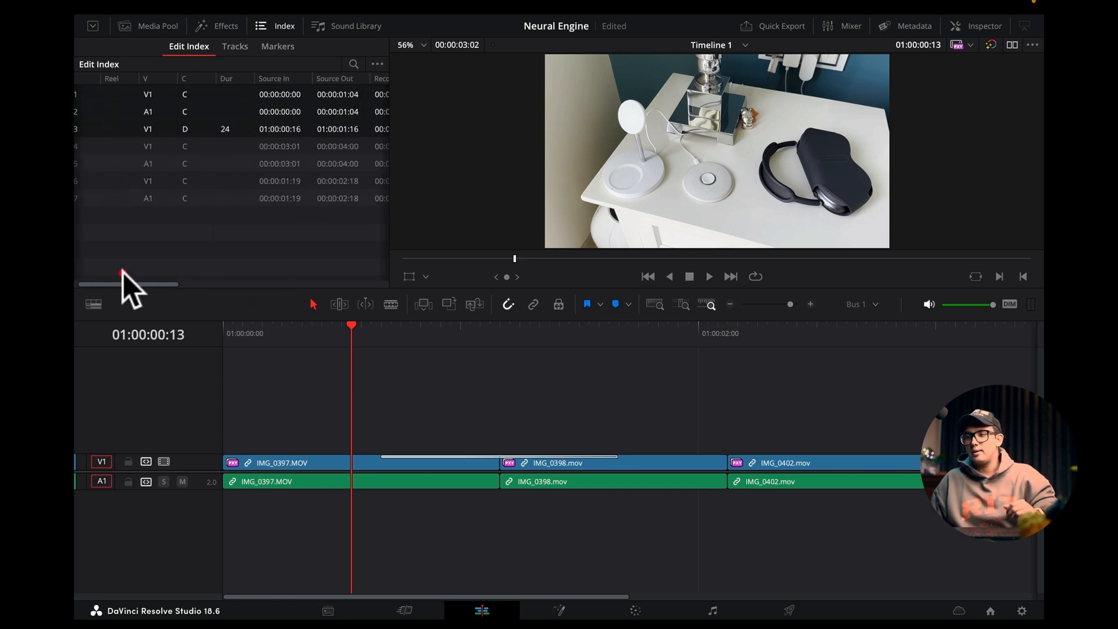
# View the Sound Library, then return to the Edit Index at half height above the timeline.
pyautogui.click(347, 27)
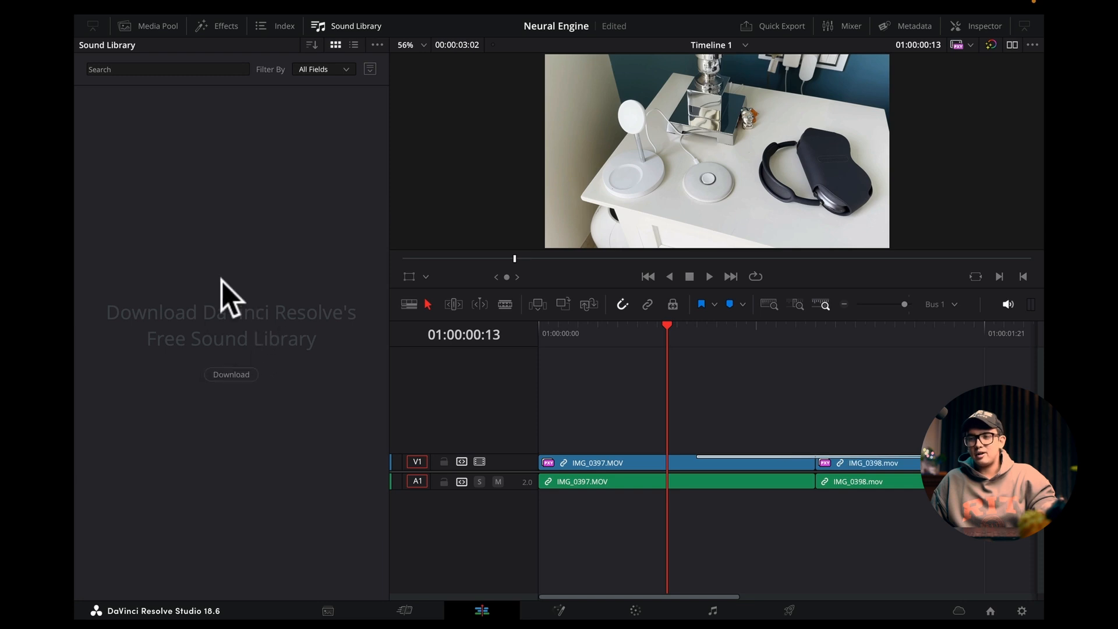
pyautogui.click(282, 26)
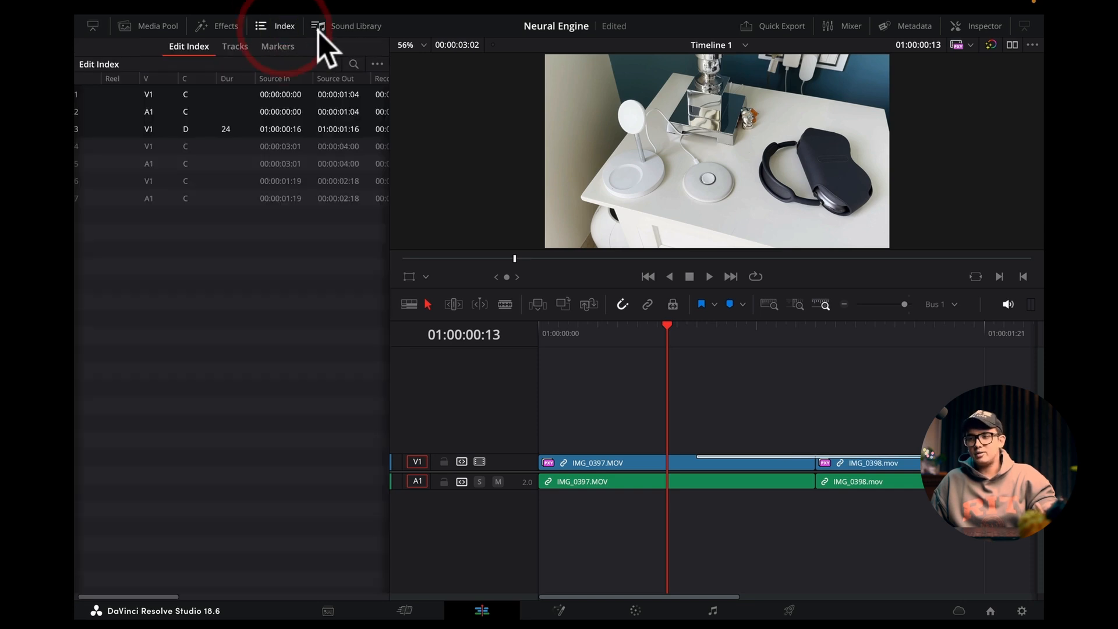
pyautogui.click(92, 26)
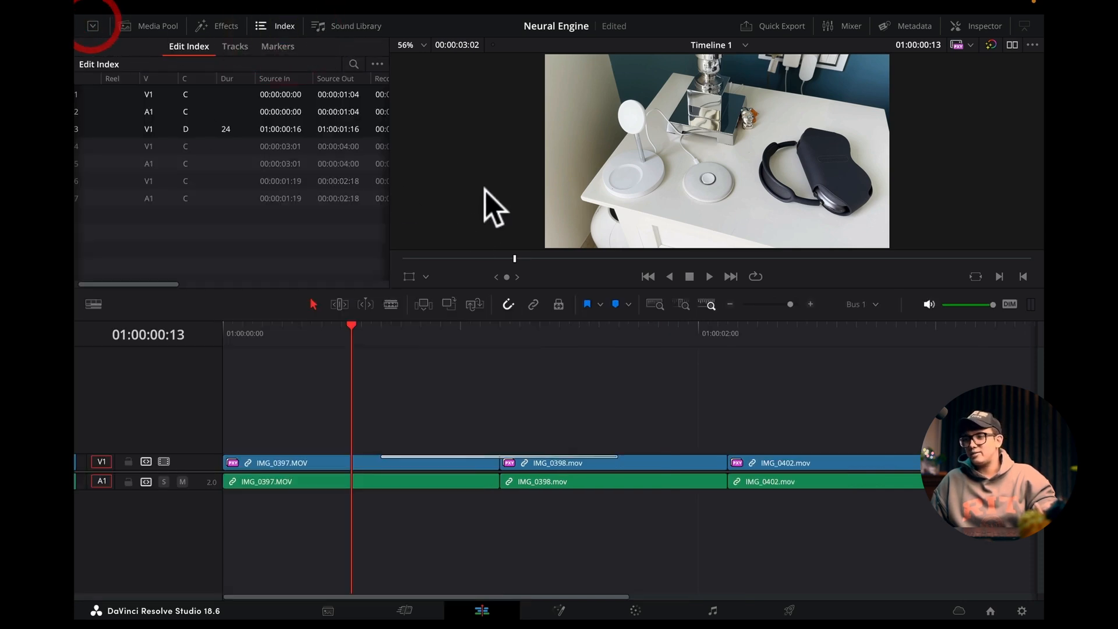
# Select IMG_0398.mov's video and view the Quick Export presets for Timeline 1, closing the dialog without exporting.
pyautogui.click(616, 334)
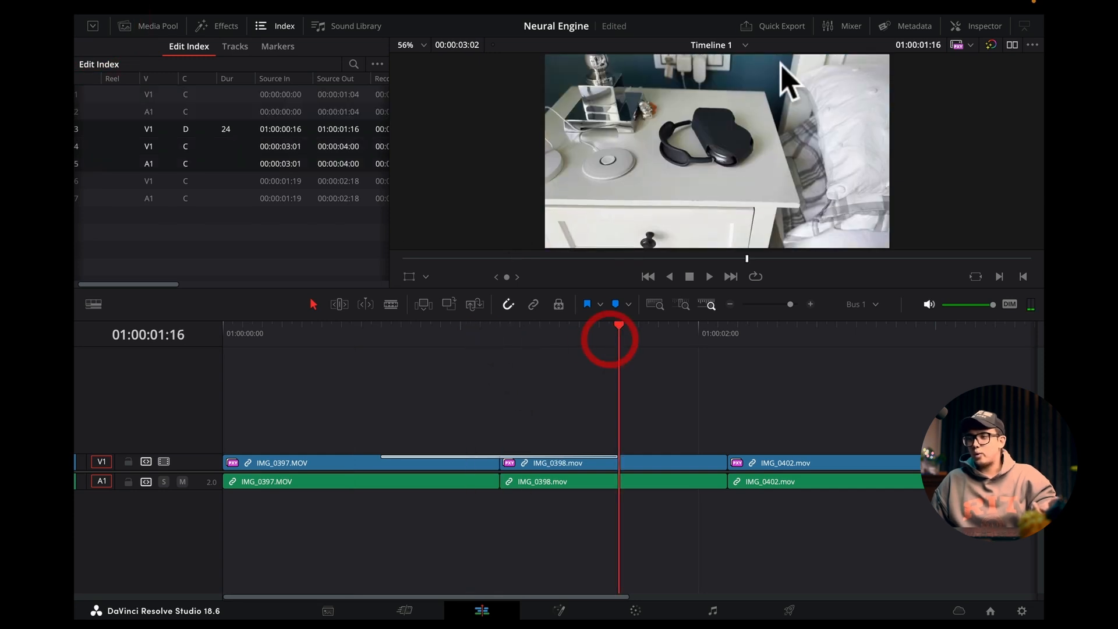
pyautogui.click(663, 461)
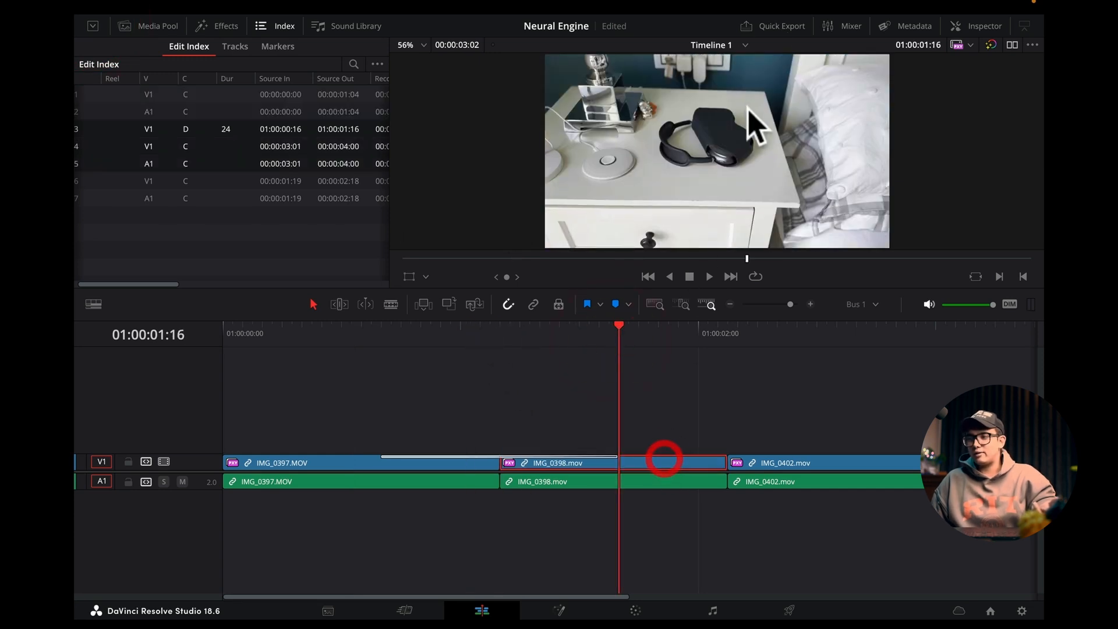
pyautogui.click(774, 28)
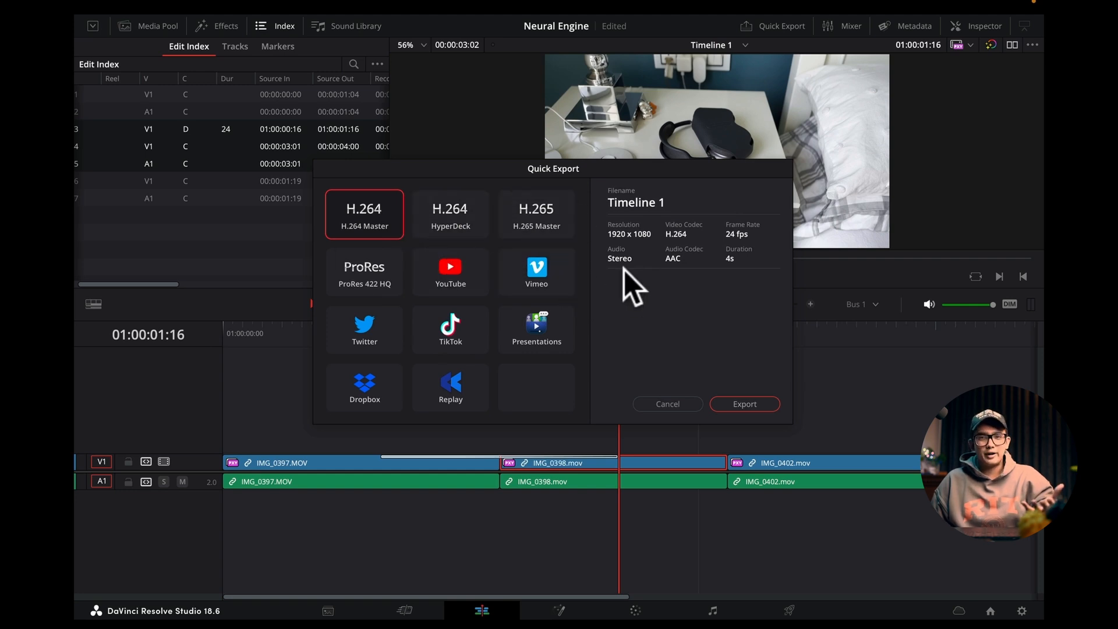
pyautogui.click(667, 404)
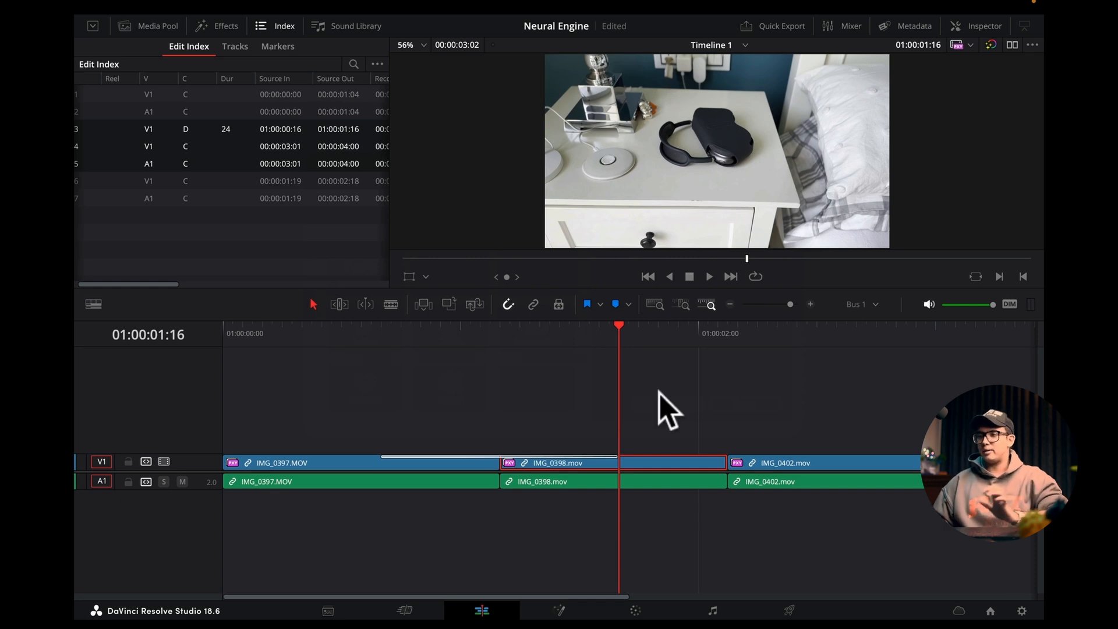
# Examine the audio levels in the Mixer while playing the timeline, and hide the Mixer.
pyautogui.click(845, 25)
pyautogui.press('space')
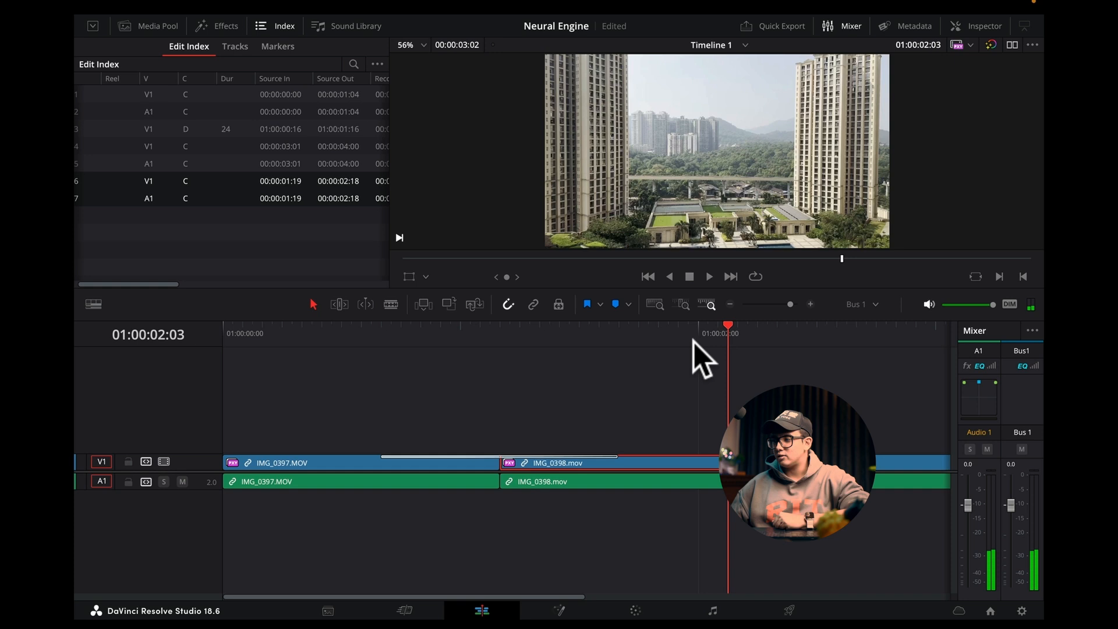
pyautogui.click(666, 345)
pyautogui.click(638, 481)
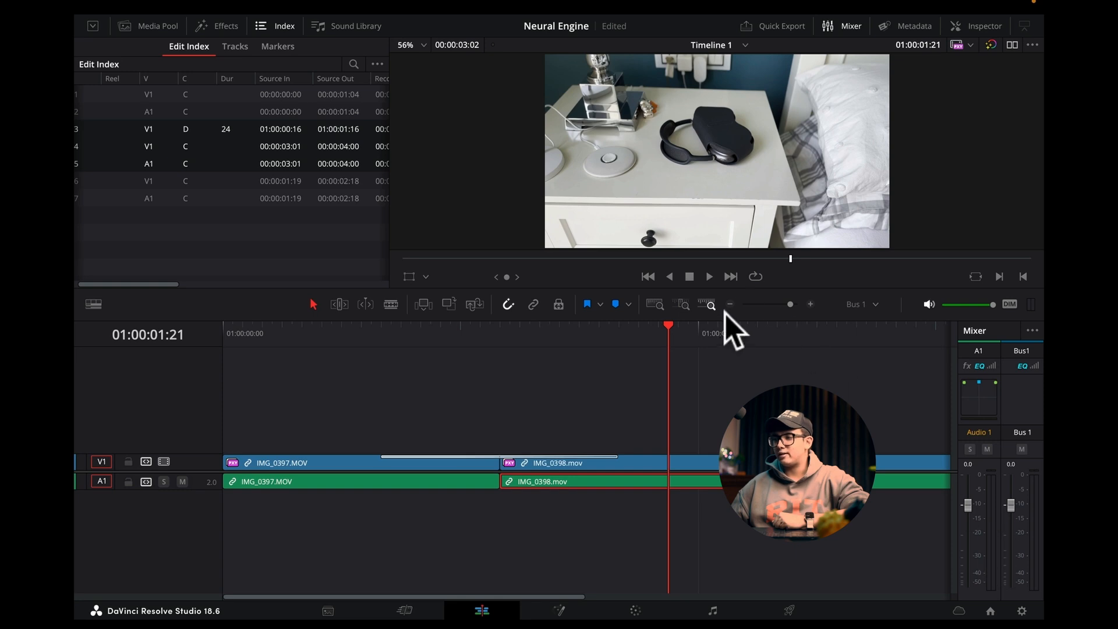
pyautogui.click(823, 341)
pyautogui.click(828, 25)
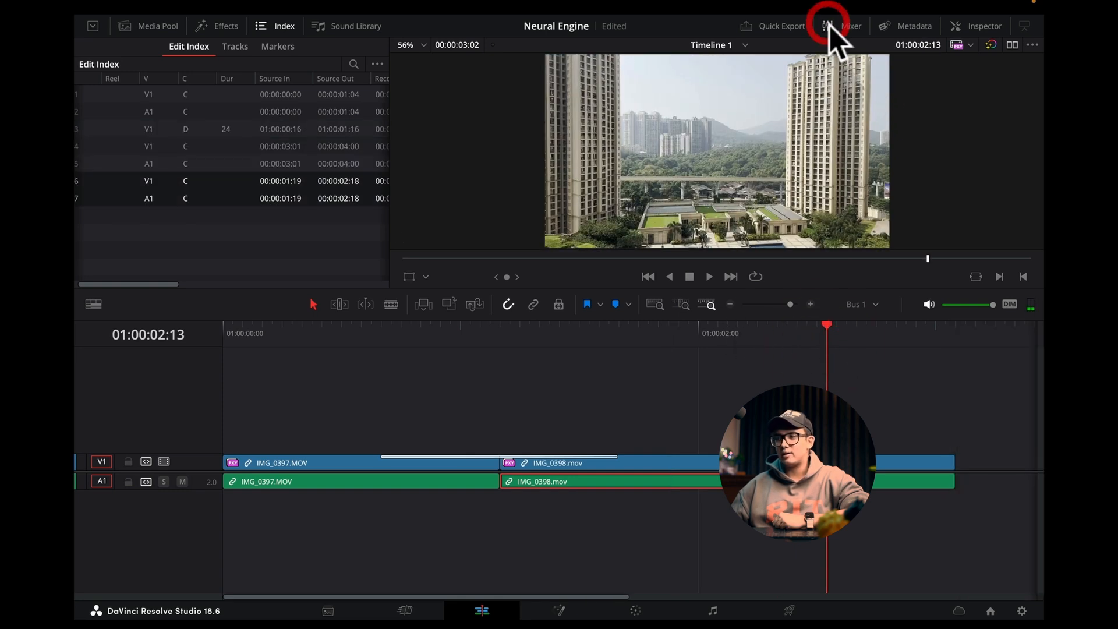
pyautogui.click(829, 27)
pyautogui.click(831, 29)
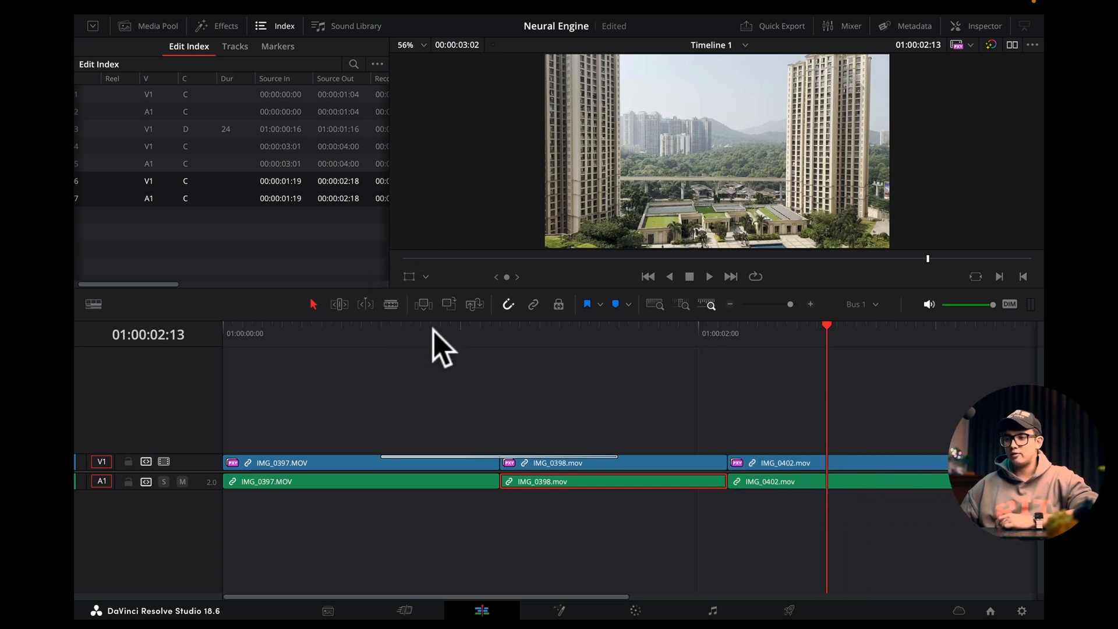
# Park the playhead at 01:00:01:10 and compare the Edit Index at full height and at half height.
pyautogui.moveTo(433, 334); pyautogui.dragTo(362, 327)
pyautogui.click(559, 342)
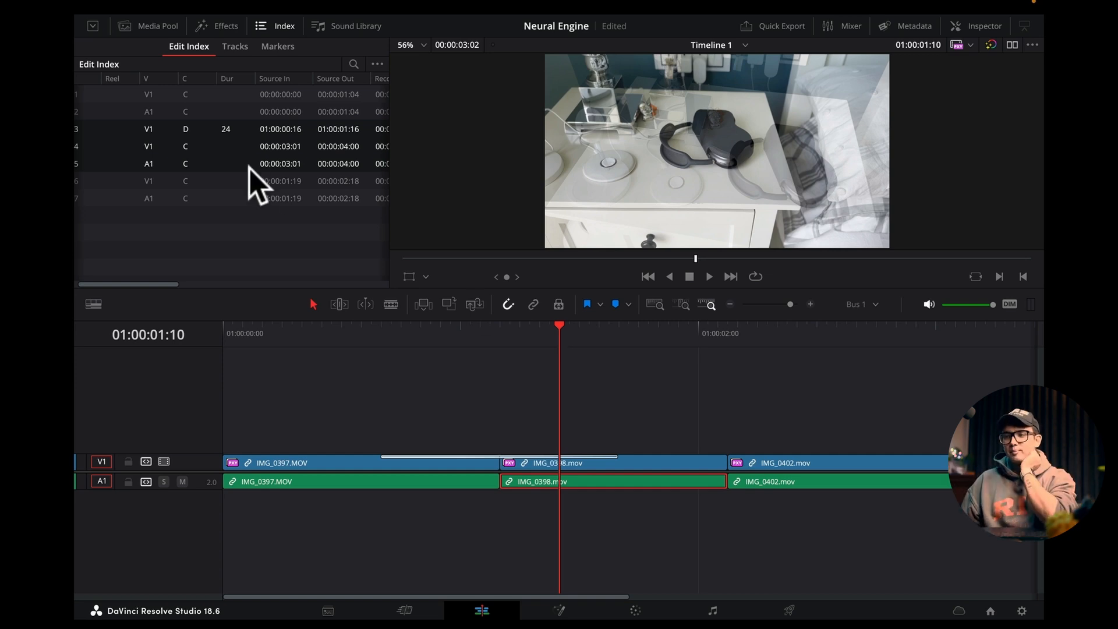
pyautogui.click(287, 213)
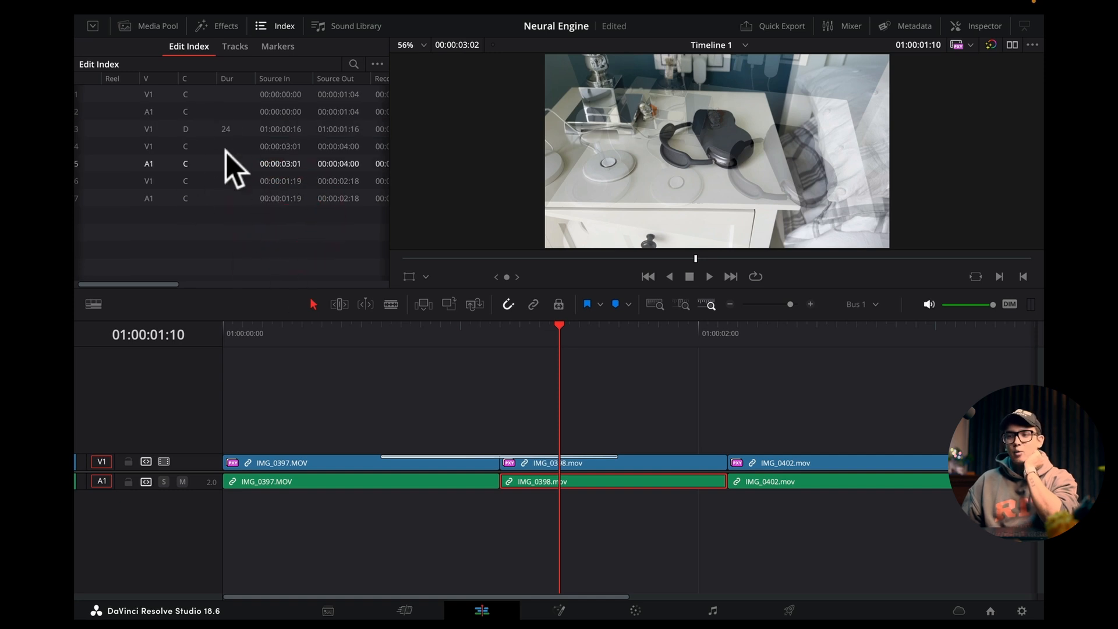
pyautogui.click(93, 26)
pyautogui.click(90, 27)
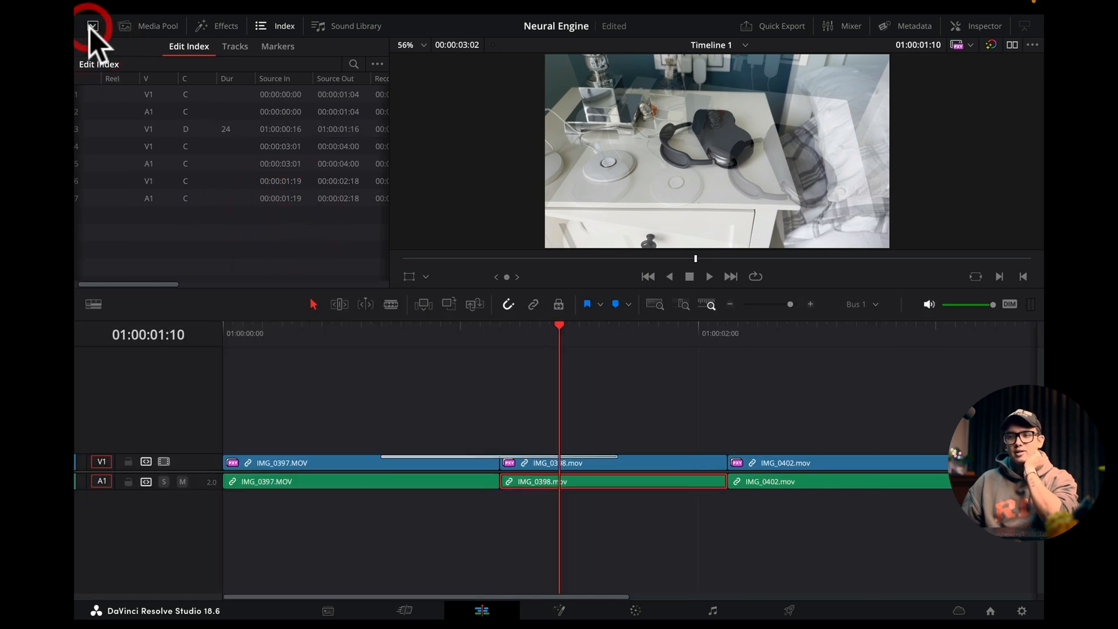
pyautogui.click(90, 27)
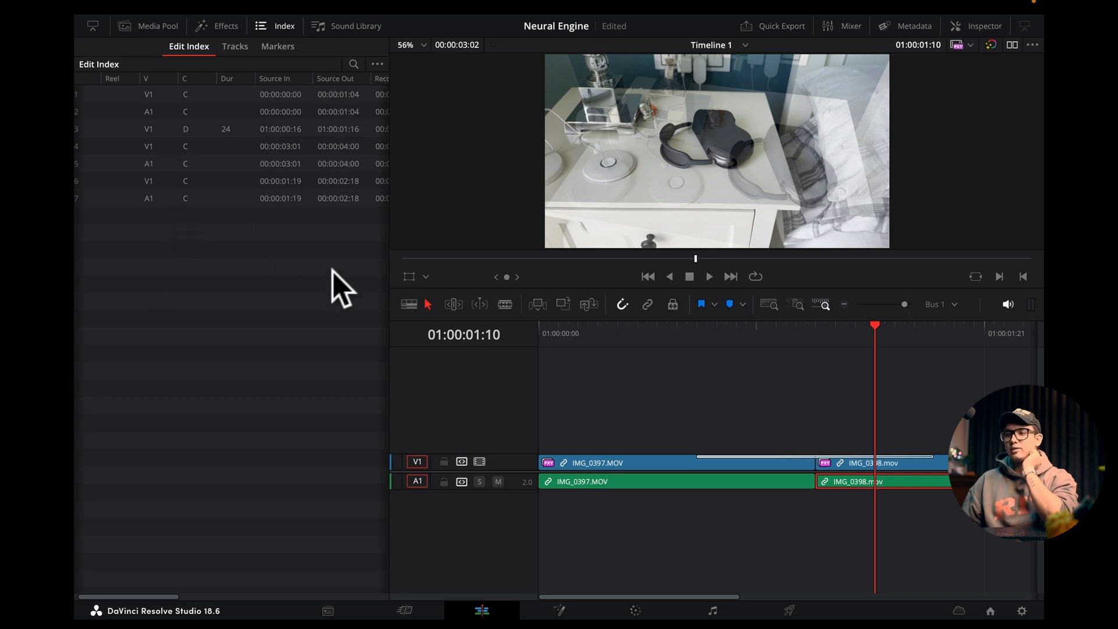
pyautogui.click(94, 28)
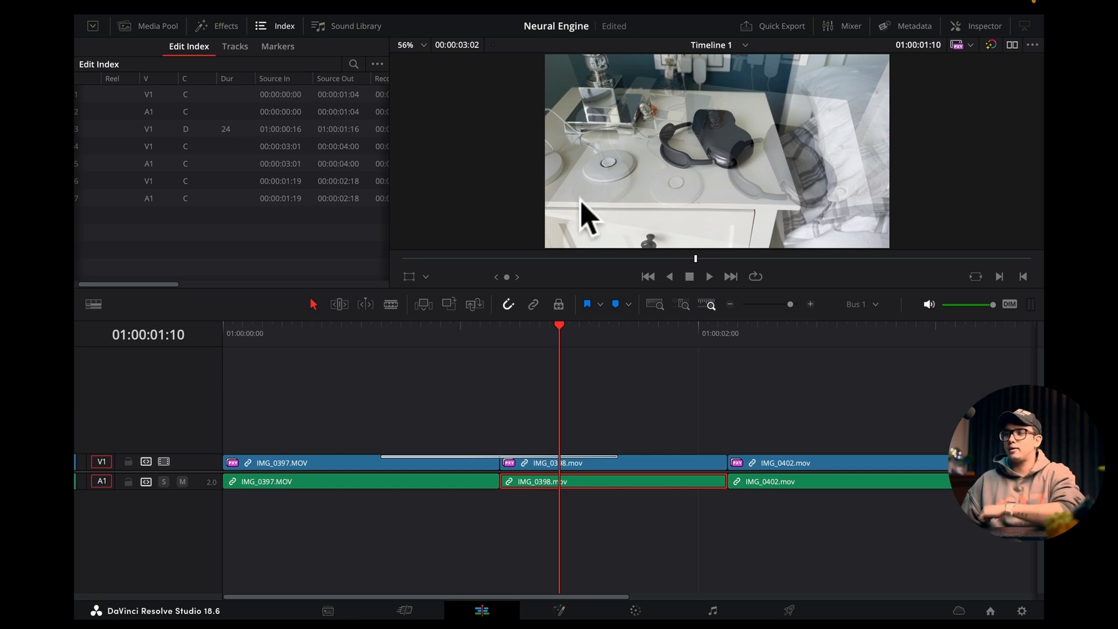
# Show the Metadata panel at half height and review IMG_0401.mov's clip details from the Media Pool.
pyautogui.click(918, 26)
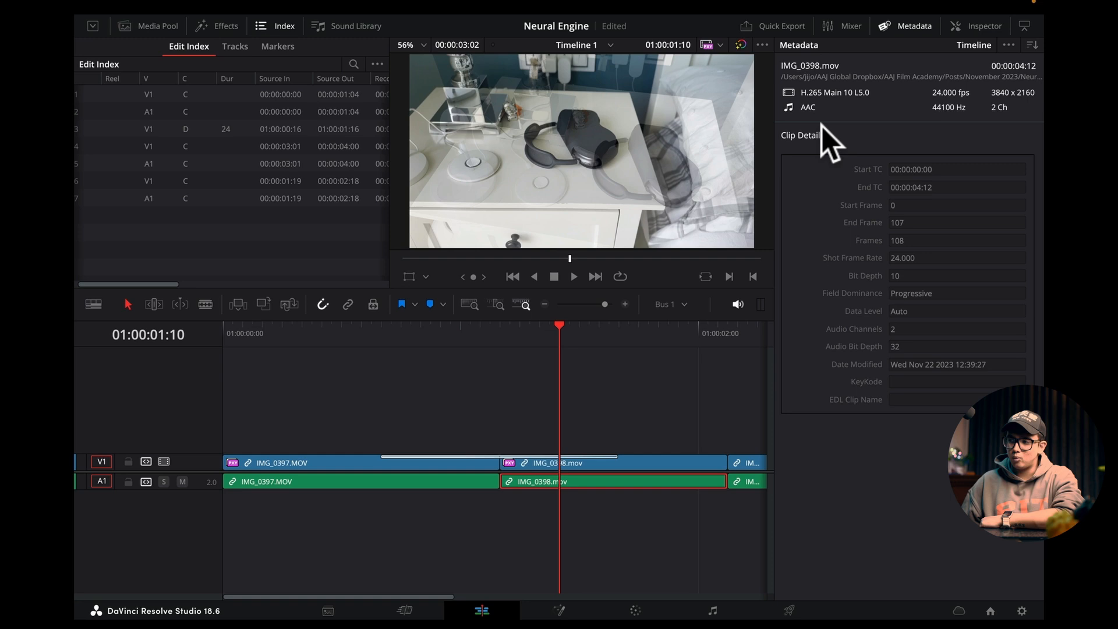
pyautogui.click(1025, 27)
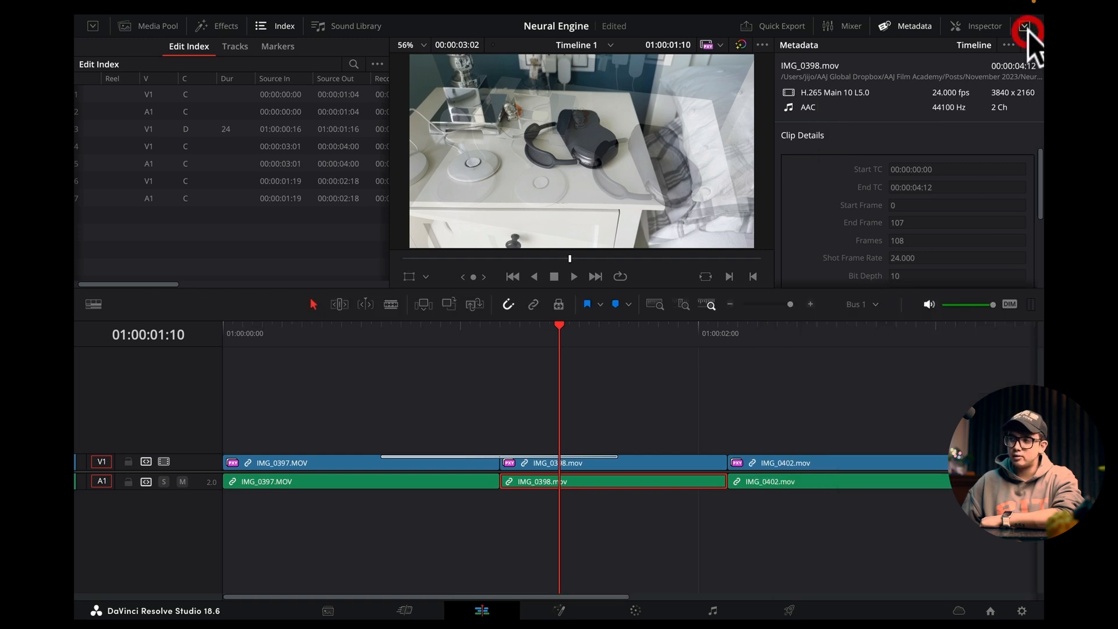
pyautogui.click(145, 27)
pyautogui.click(200, 148)
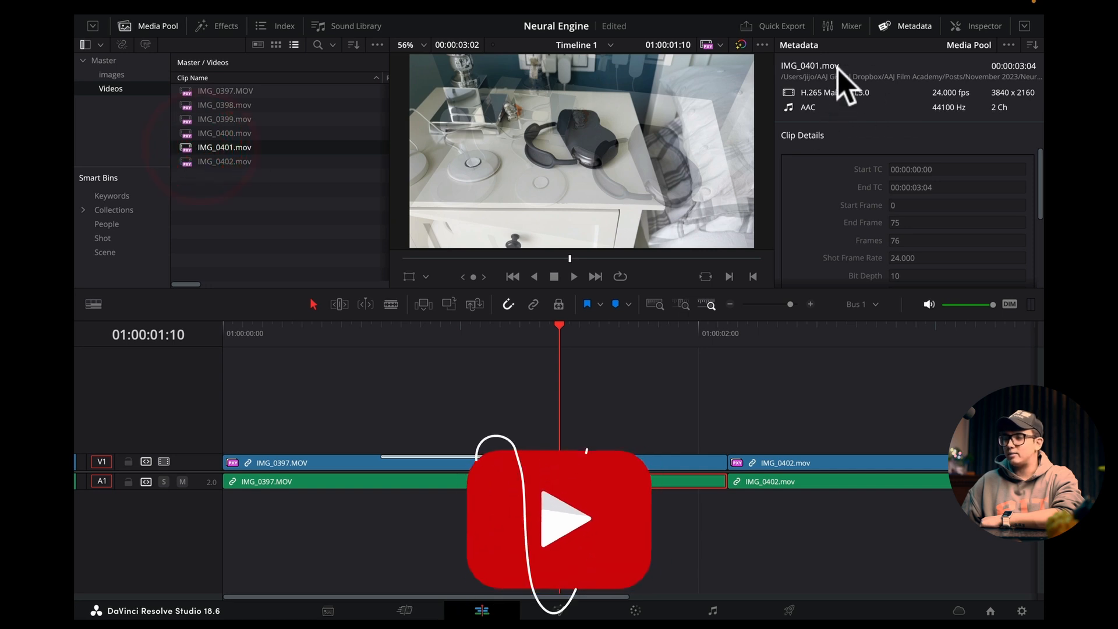
pyautogui.scroll(-2, 890, 208)
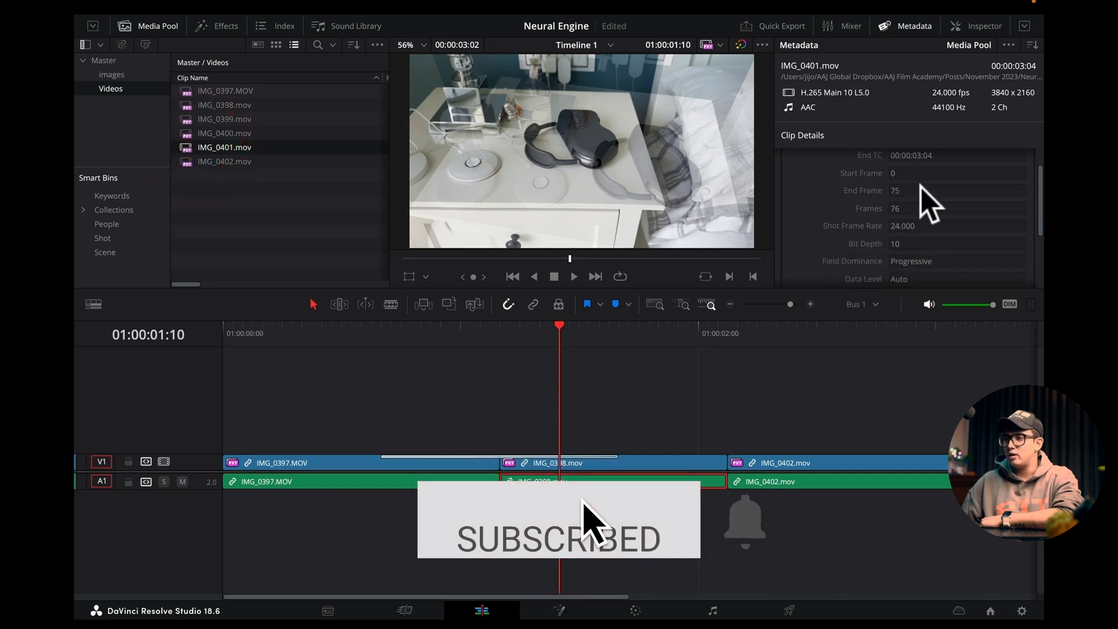
pyautogui.scroll(-3, 908, 203)
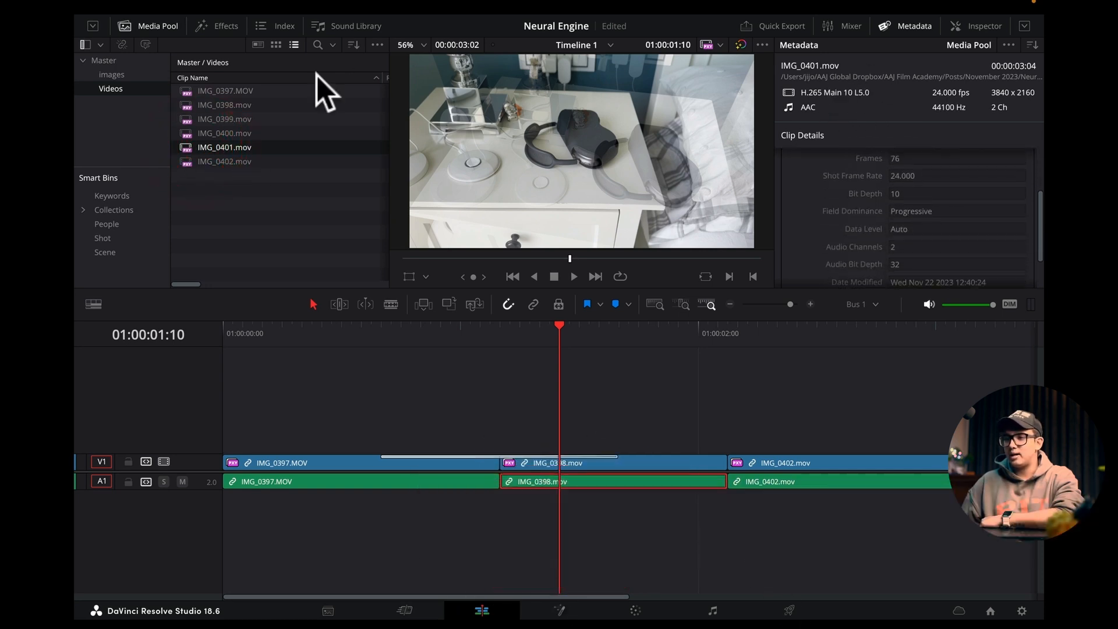
# Review the metadata of IMG_0399.mov and select IMG_0397.MOV in the Media Pool.
pyautogui.click(227, 119)
pyautogui.scroll(-1, 965, 238)
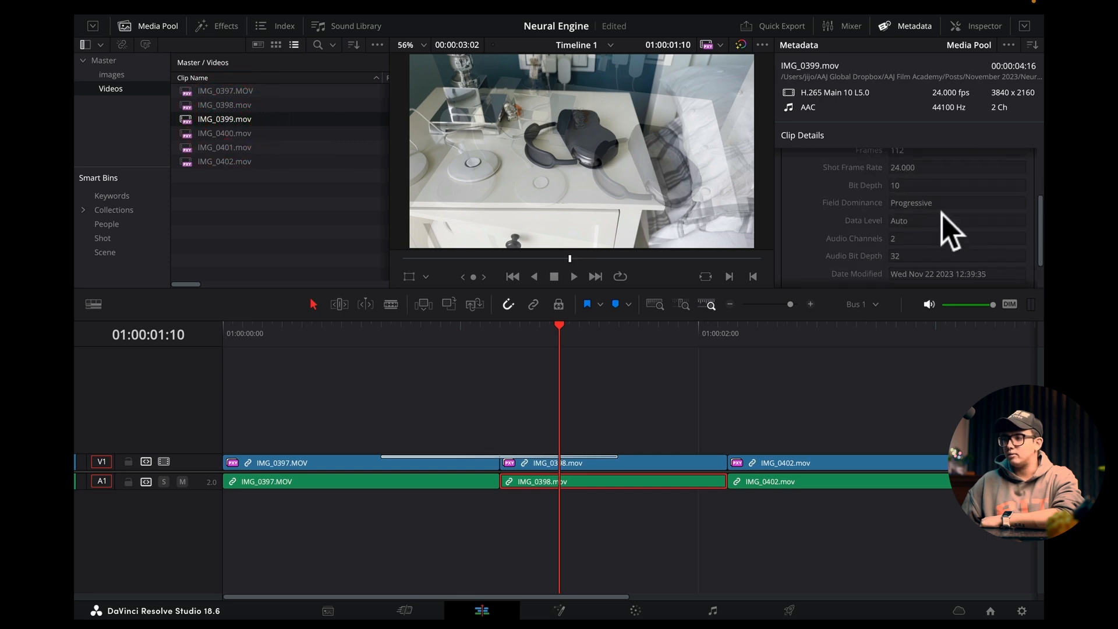
pyautogui.scroll(2, 941, 214)
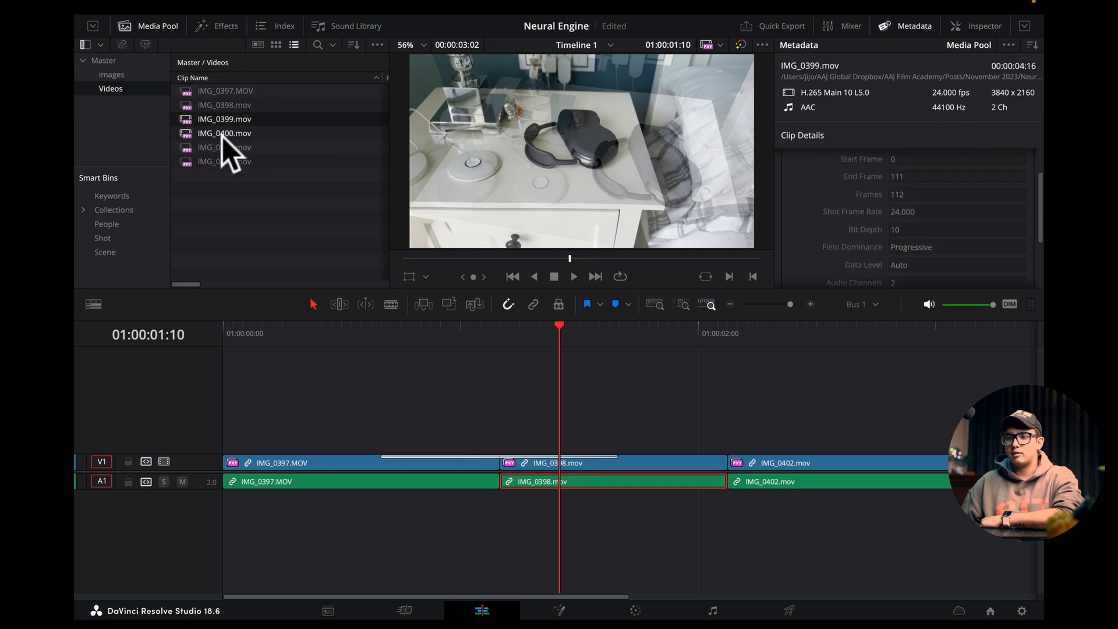
pyautogui.click(185, 92)
# Show IMG_0398.mov's audio properties in the Inspector and enlarge the Audio 1 track until its waveforms are readable.
pyautogui.click(978, 26)
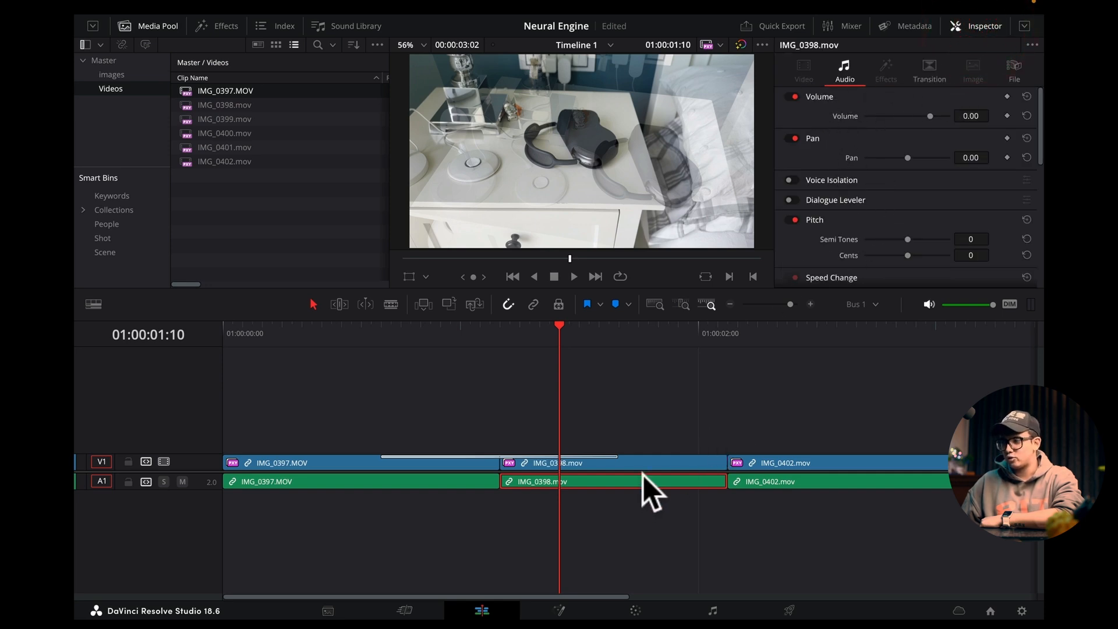
pyautogui.moveTo(192, 489); pyautogui.dragTo(189, 554)
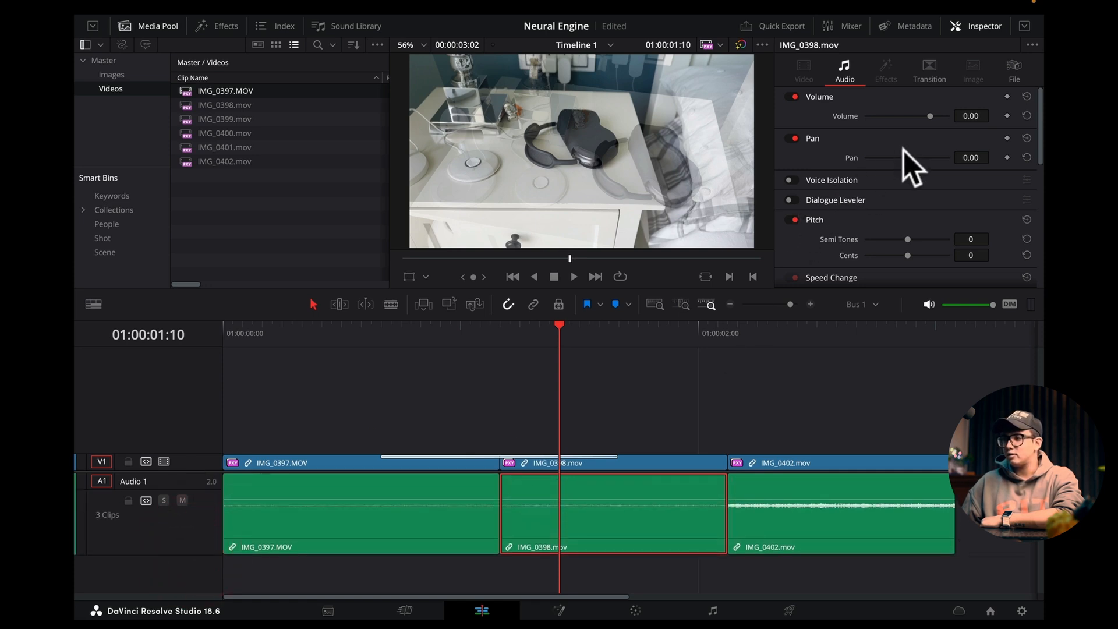
# Try lowering IMG_0398.mov's audio volume to about -5.73 and reset it to the default.
pyautogui.moveTo(930, 116)
pyautogui.mouseDown()
pyautogui.moveTo(917, 118)
pyautogui.moveTo(927, 117)
pyautogui.mouseUp()
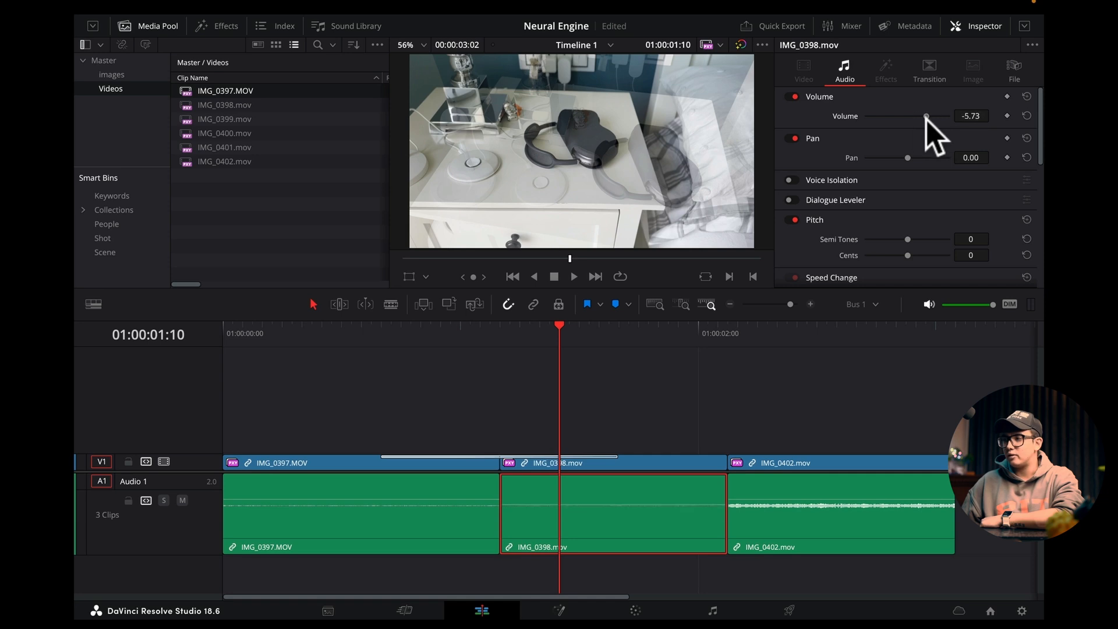
pyautogui.click(1026, 116)
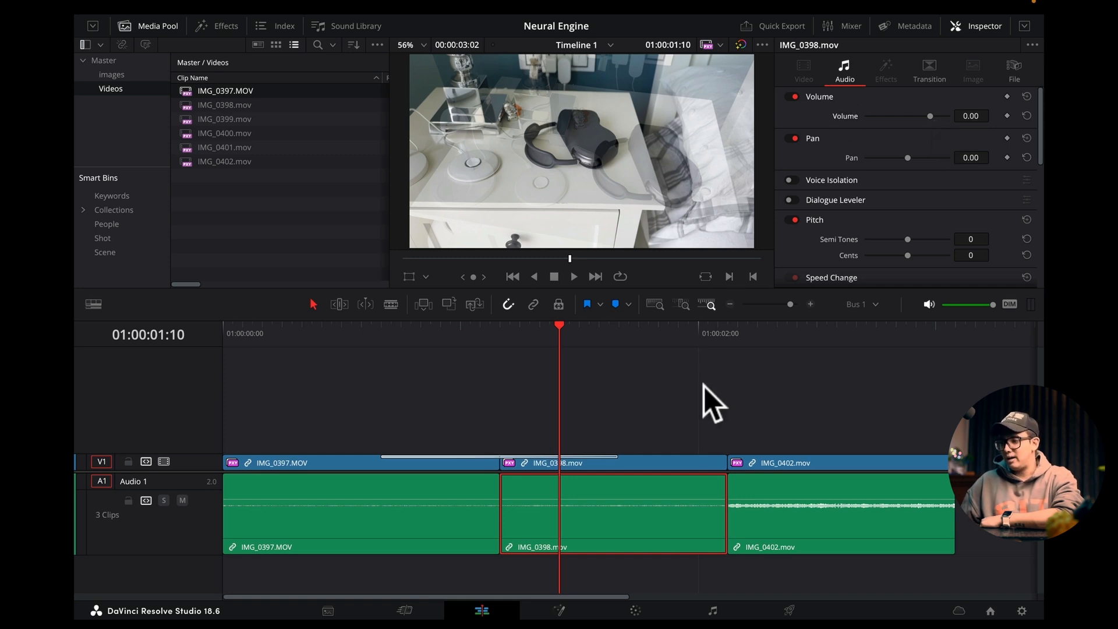
# Try out the zoom, position and rotation angle of IMG_0398.mov's video and undo each change.
pyautogui.click(698, 463)
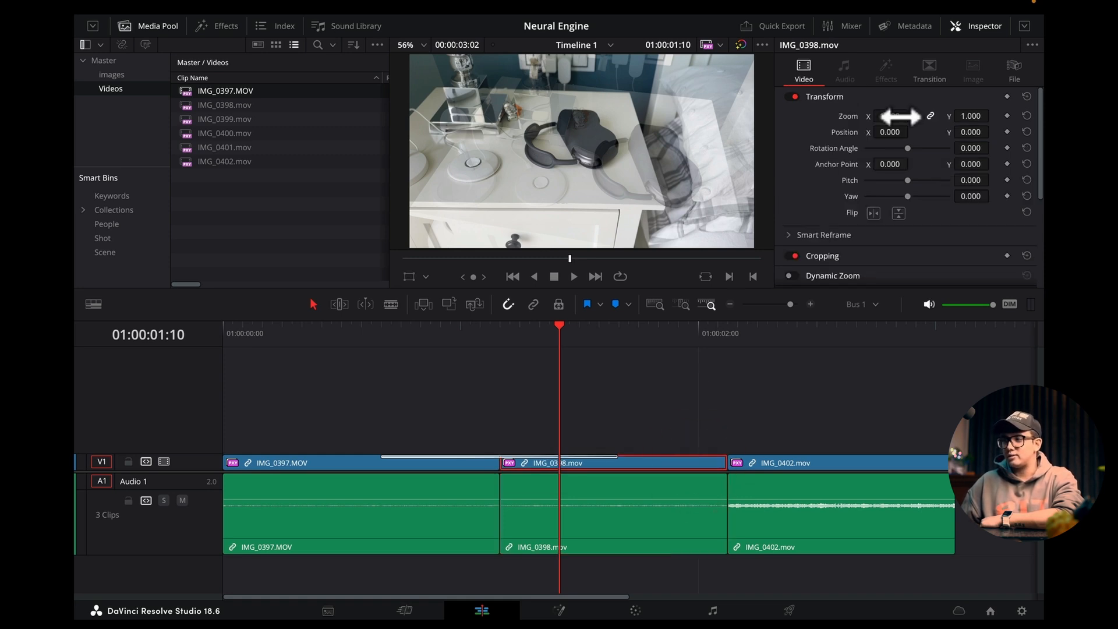
pyautogui.moveTo(893, 116); pyautogui.dragTo(898, 116)
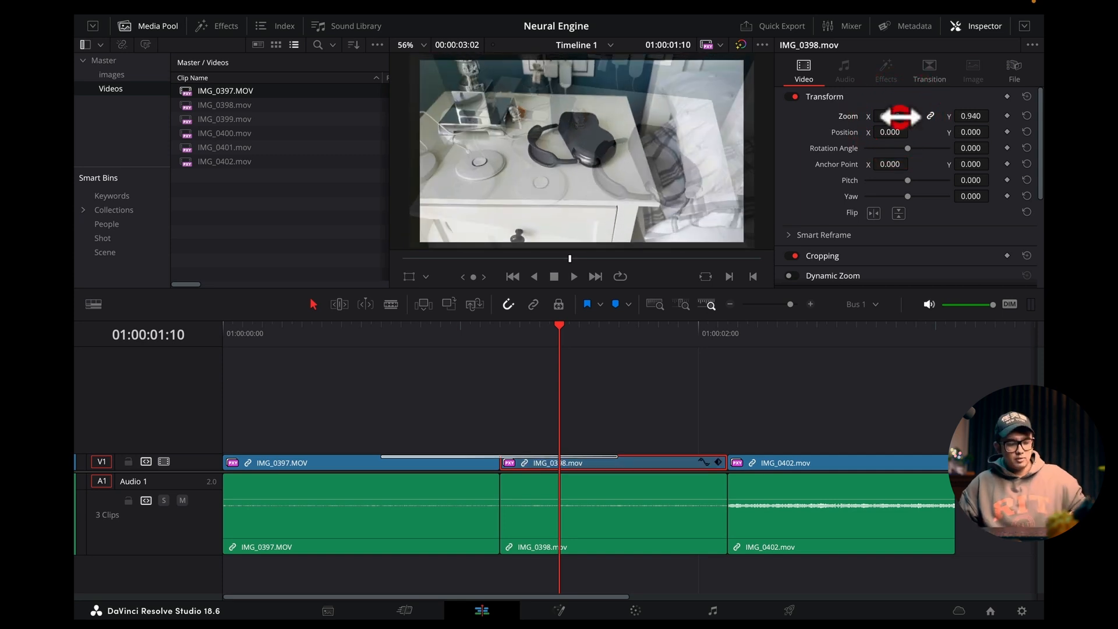
pyautogui.press('super+z')
pyautogui.click(667, 328)
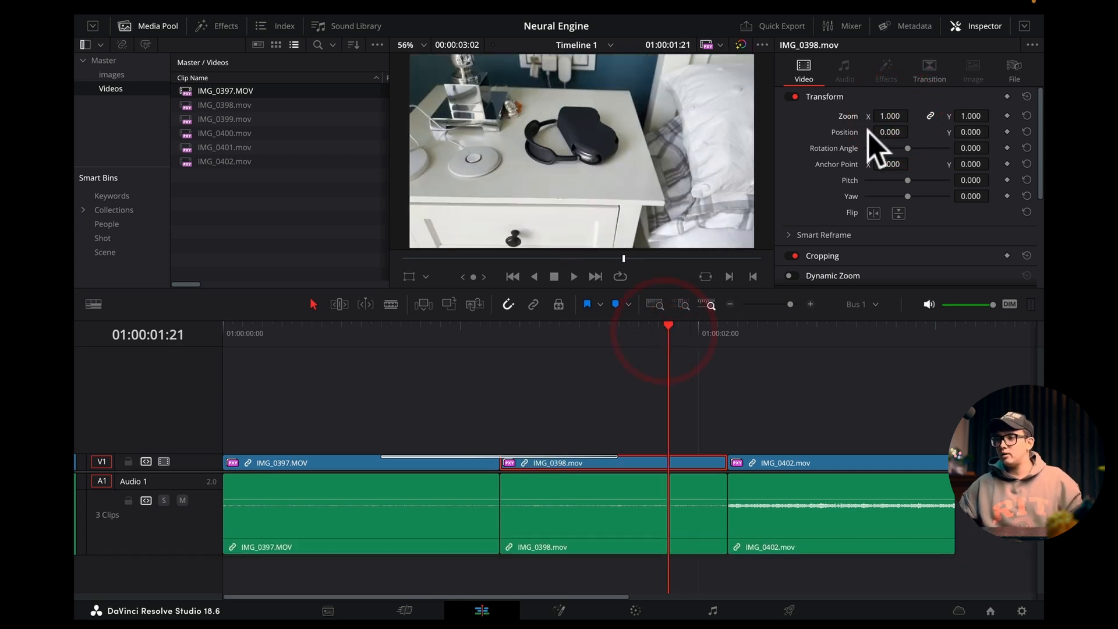
pyautogui.moveTo(889, 133); pyautogui.dragTo(912, 150)
pyautogui.press('super+z')
pyautogui.press('super+z')
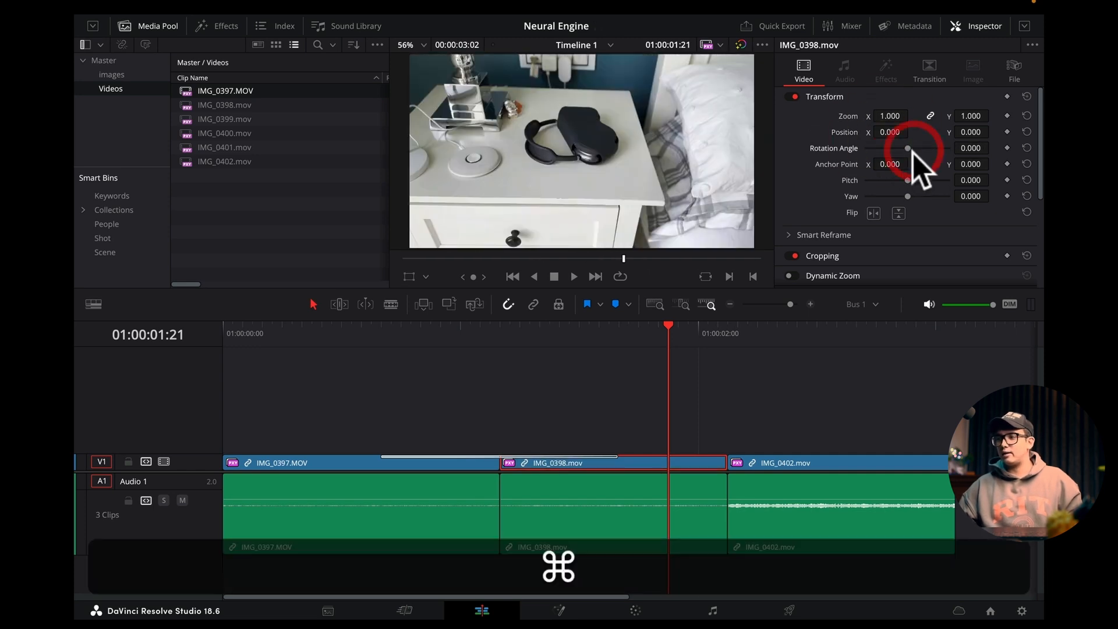
# Keyframe IMG_0398.mov's rotation angle from 0 at 01:00:01:21 to about -41.22 a few frames further on, and preview the animation.
pyautogui.click(1007, 147)
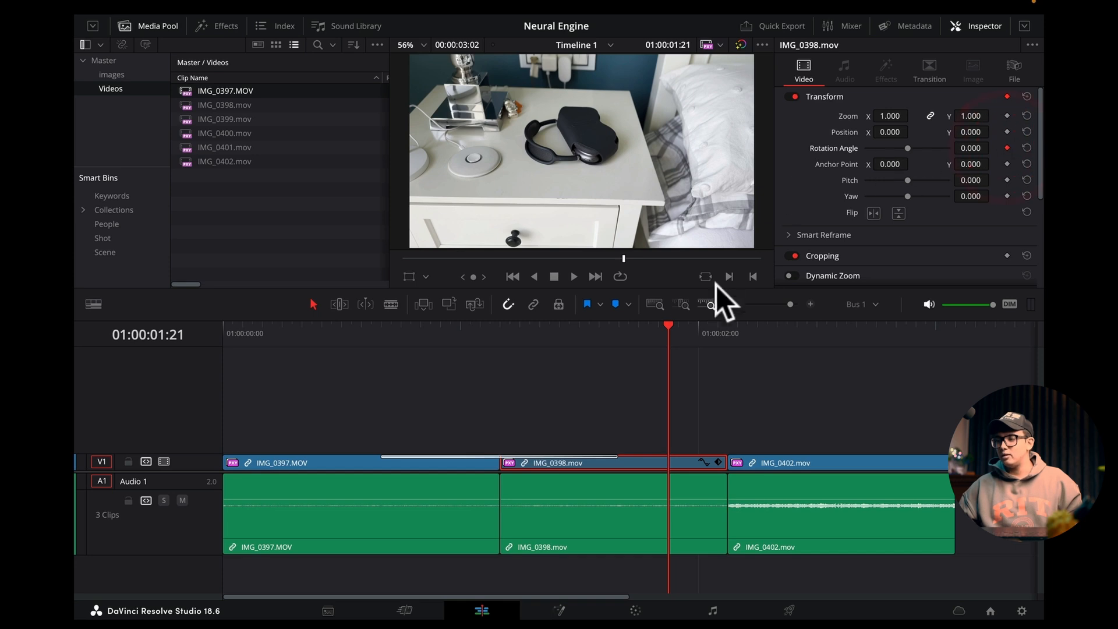
pyautogui.click(687, 325)
pyautogui.moveTo(907, 148); pyautogui.dragTo(902, 148)
pyautogui.click(653, 334)
pyautogui.press('space')
pyautogui.press('space')
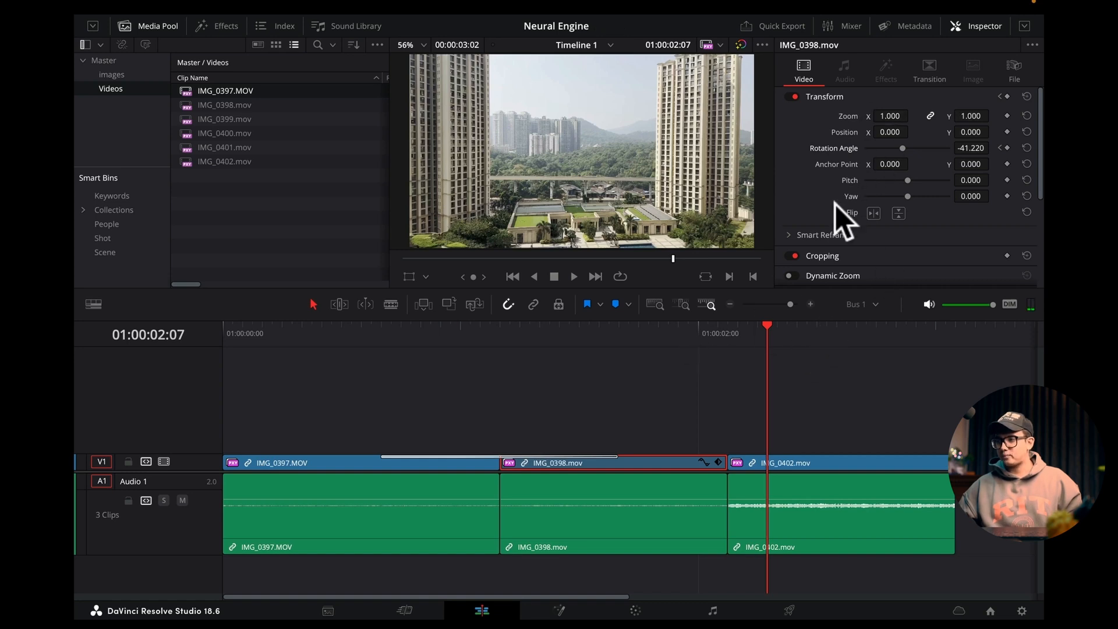
# Try cropping IMG_0398.mov from its left edge and undo the crop.
pyautogui.scroll(-2, 835, 216)
pyautogui.click(850, 213)
pyautogui.scroll(-1, 874, 244)
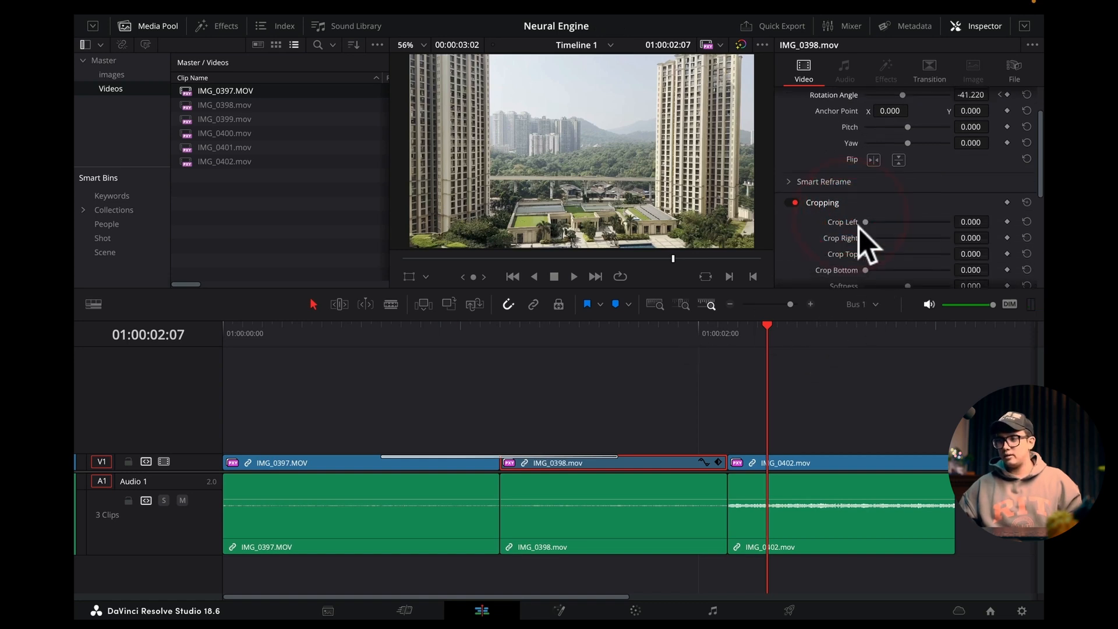
pyautogui.moveTo(865, 223); pyautogui.dragTo(902, 230)
pyautogui.press('super+z')
# Try a top crop and edge softness on IMG_0402.mov with the playhead at 01:00:02:14, and undo both.
pyautogui.click(806, 465)
pyautogui.press('super+z')
pyautogui.click(795, 326)
pyautogui.moveTo(795, 326); pyautogui.dragTo(836, 329)
pyautogui.scroll(-2, 843, 230)
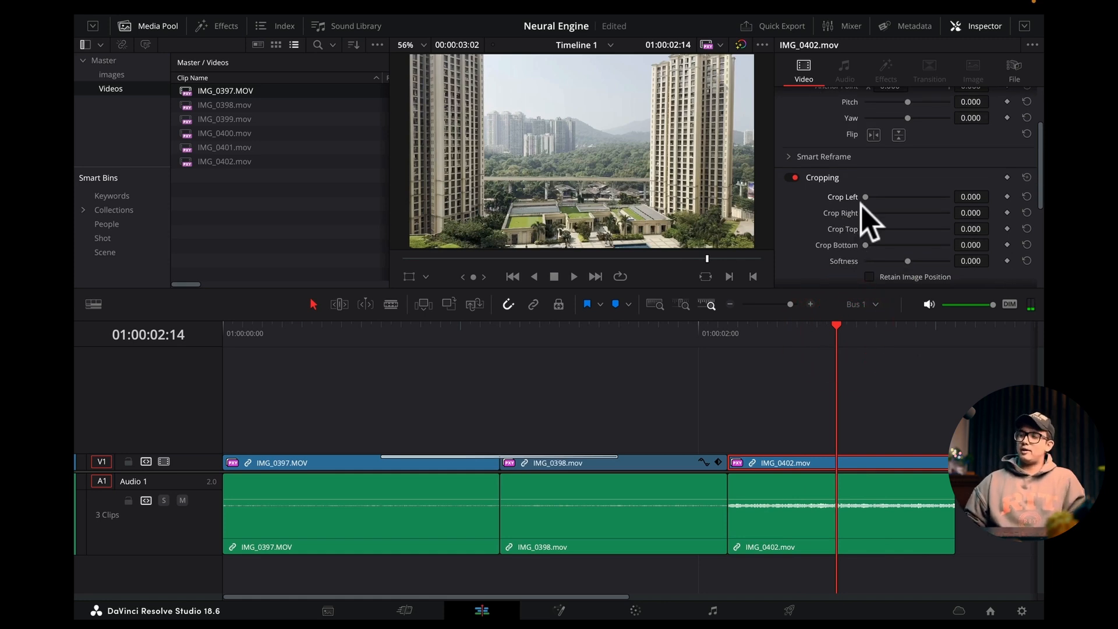
pyautogui.scroll(-2, 870, 206)
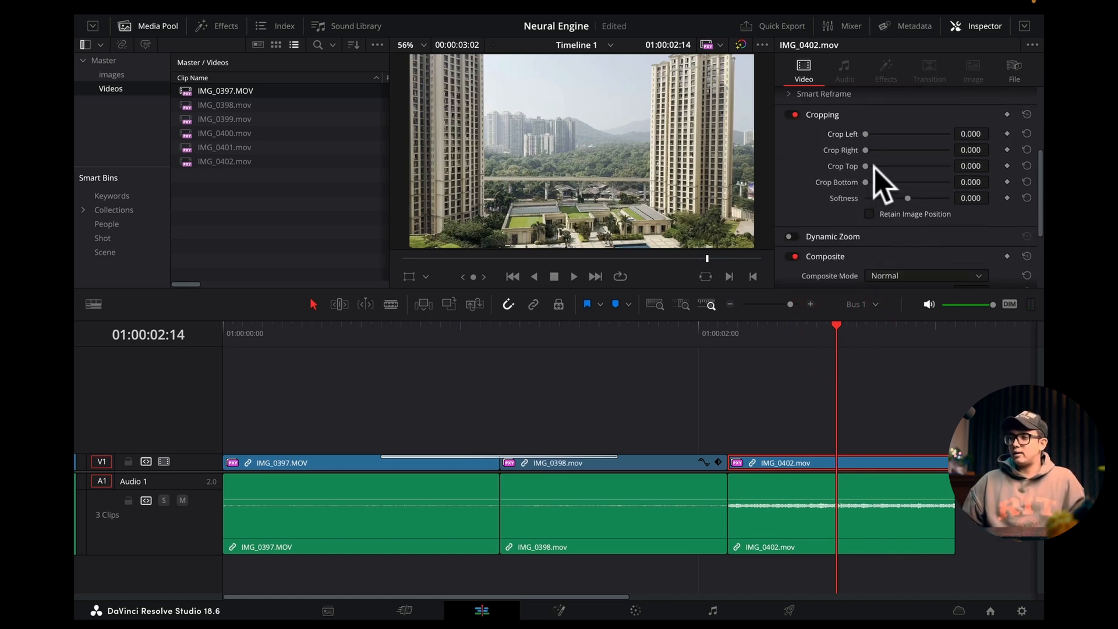
pyautogui.moveTo(865, 166); pyautogui.dragTo(934, 199)
pyautogui.press('super+z')
pyautogui.press('super+z')
# Try the Color Burn composite mode on IMG_0402.mov beneath a duplicate of it on V2, and undo both.
pyautogui.scroll(-1, 828, 217)
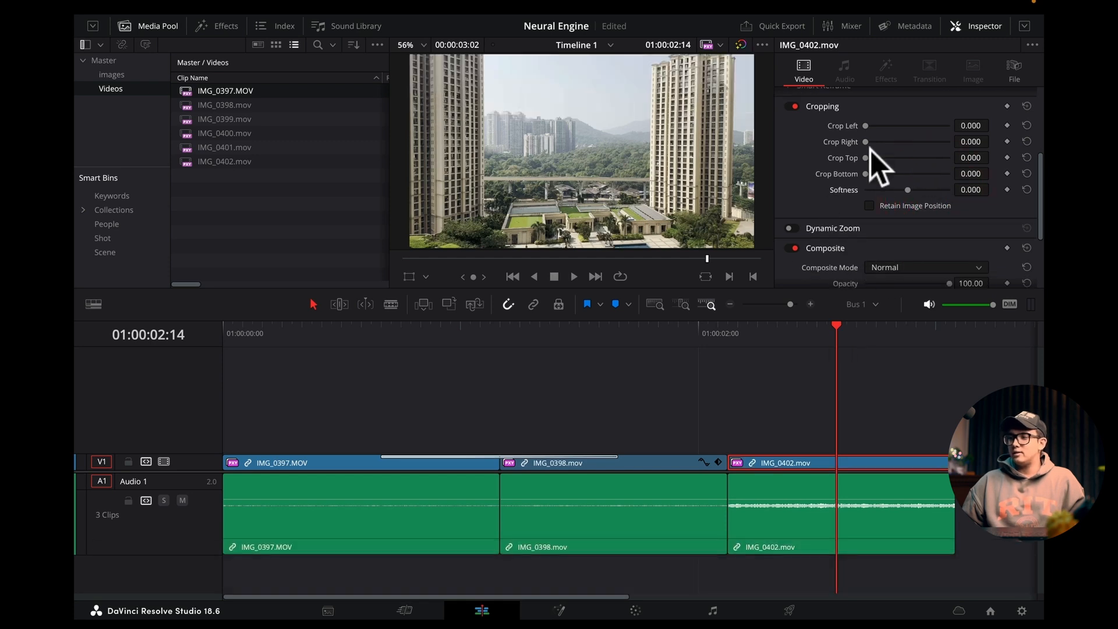
pyautogui.scroll(-5, 894, 192)
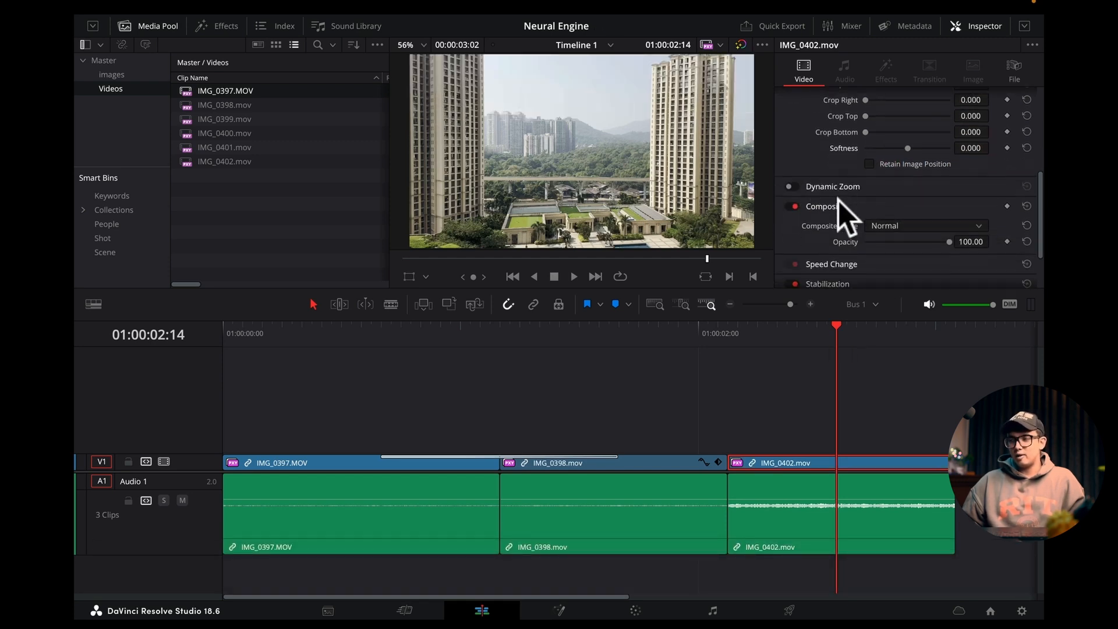
pyautogui.scroll(-3, 854, 175)
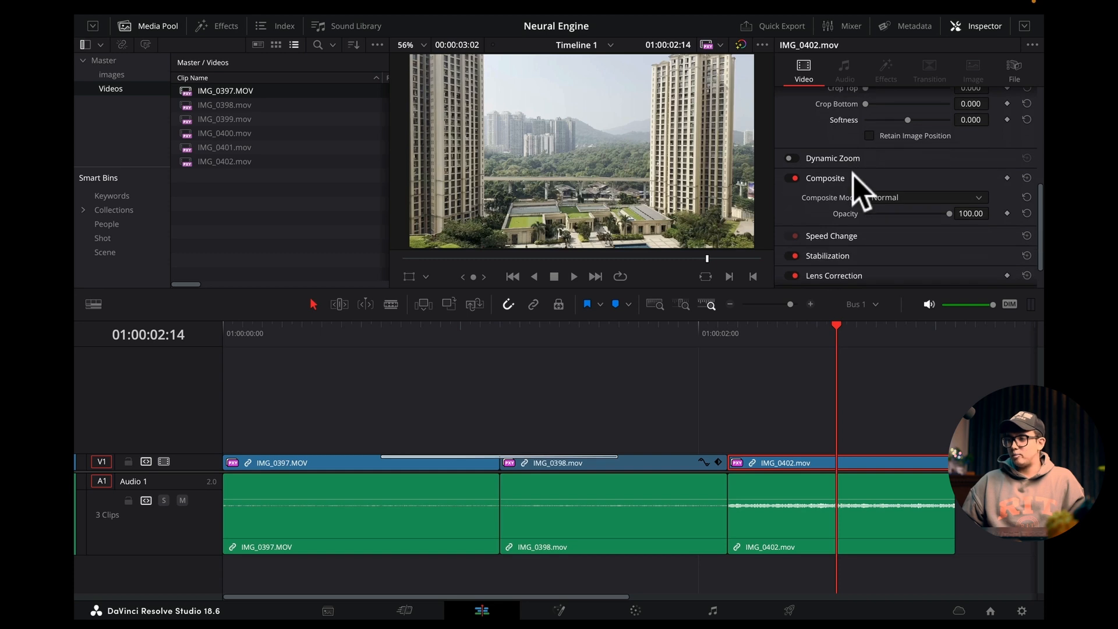
pyautogui.moveTo(801, 459)
pyautogui.mouseDown()
pyautogui.moveTo(799, 419)
pyautogui.moveTo(797, 466)
pyautogui.mouseUp()
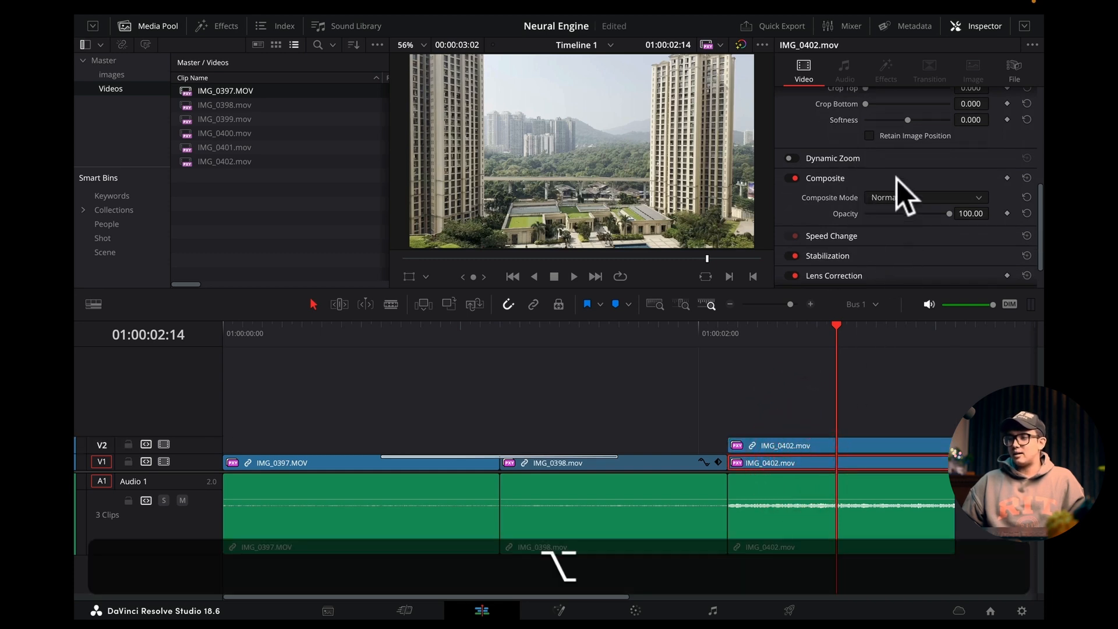
pyautogui.click(917, 197)
pyautogui.click(902, 260)
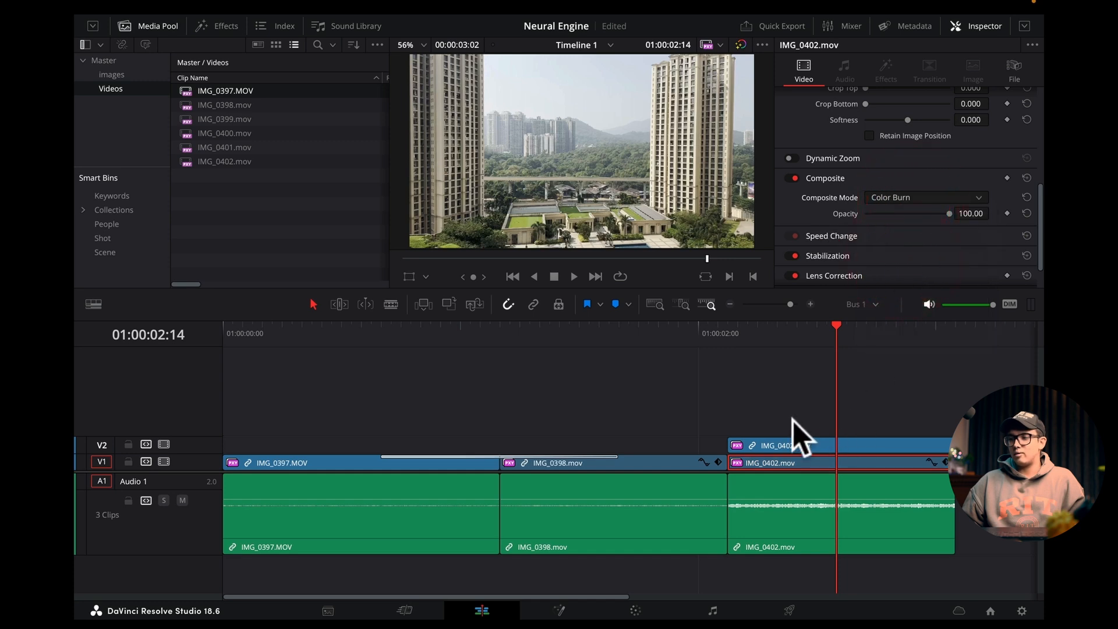
pyautogui.click(781, 447)
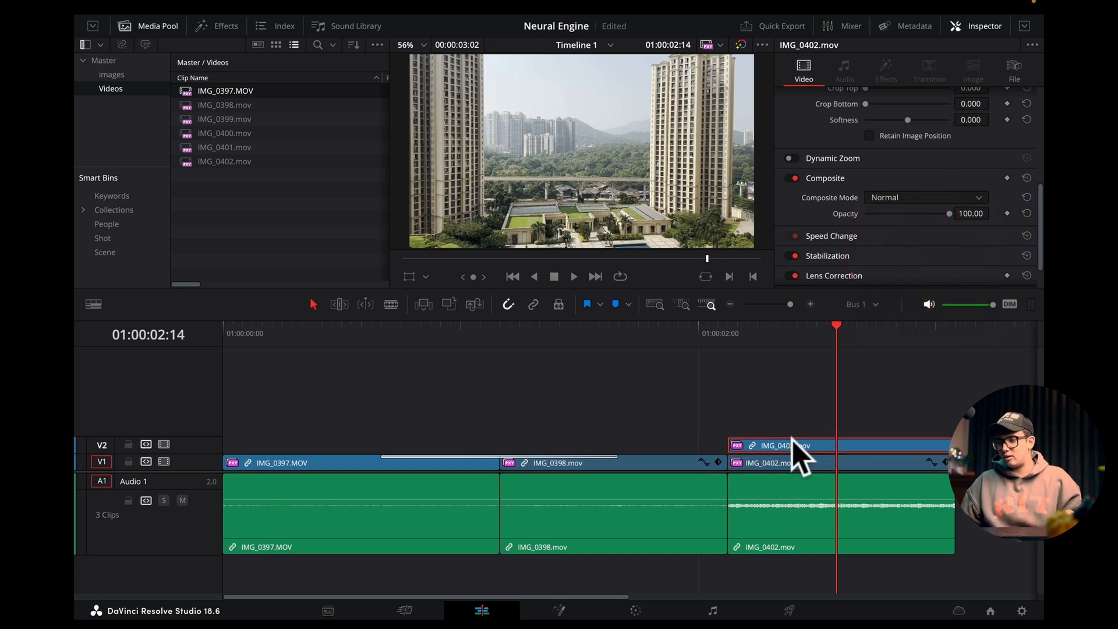
pyautogui.press('super+z')
pyautogui.press('super+z')
pyautogui.moveTo(793, 453); pyautogui.dragTo(797, 472)
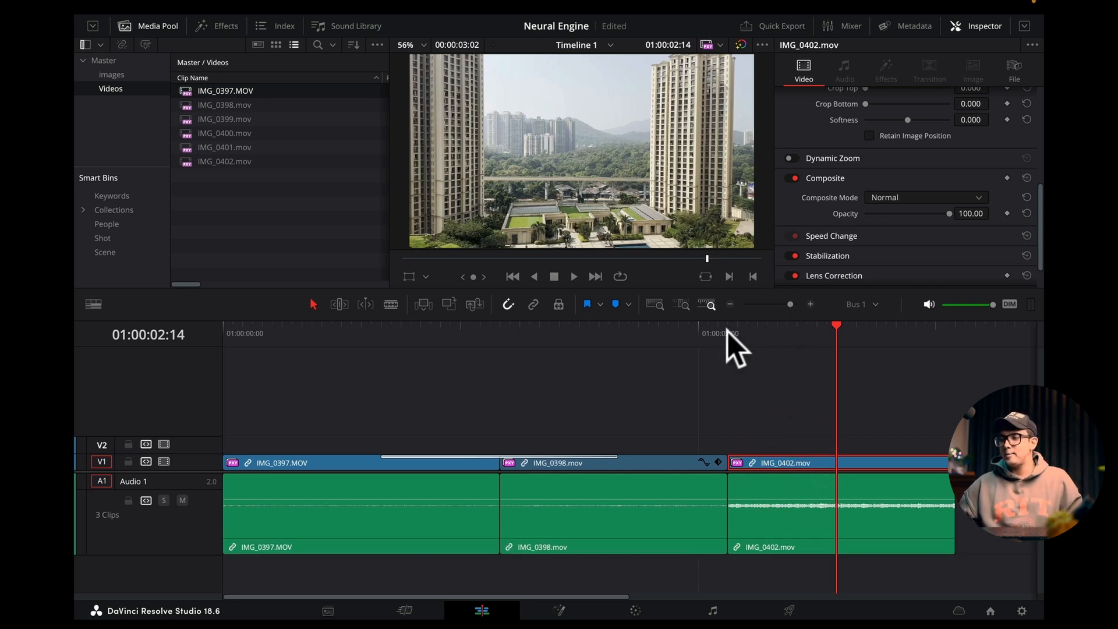
# Examine the Speed Change settings of IMG_0402.mov, including direction, speed percentage, frames per second and pitch correction.
pyautogui.scroll(-2, 808, 245)
pyautogui.click(832, 216)
pyautogui.scroll(-1, 844, 228)
pyautogui.scroll(-1, 844, 228)
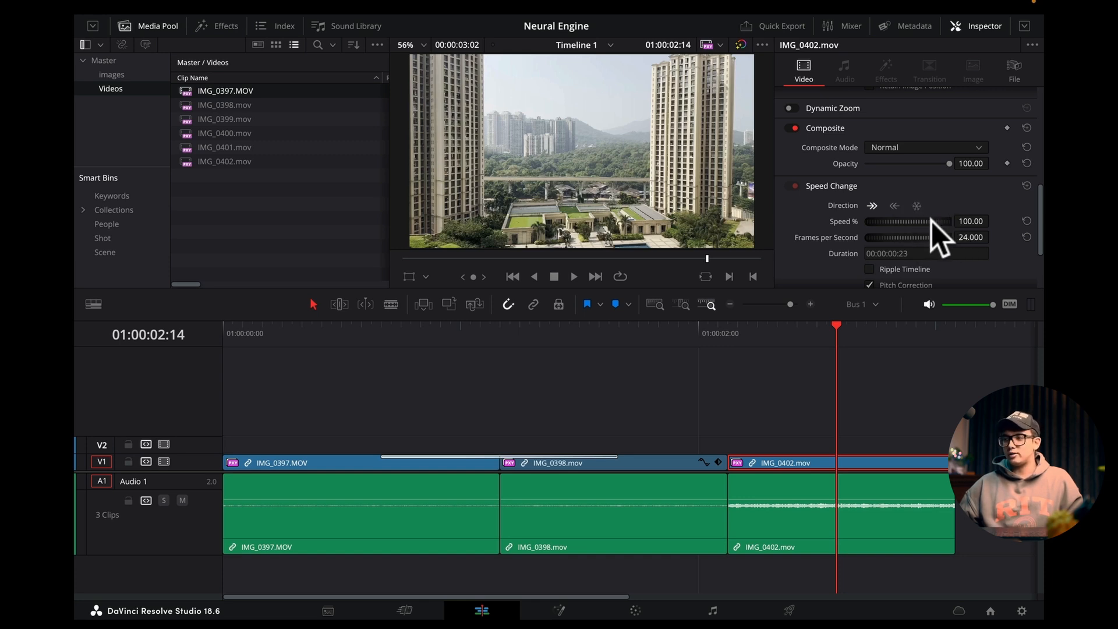
pyautogui.scroll(-5, 839, 236)
pyautogui.scroll(4, 840, 221)
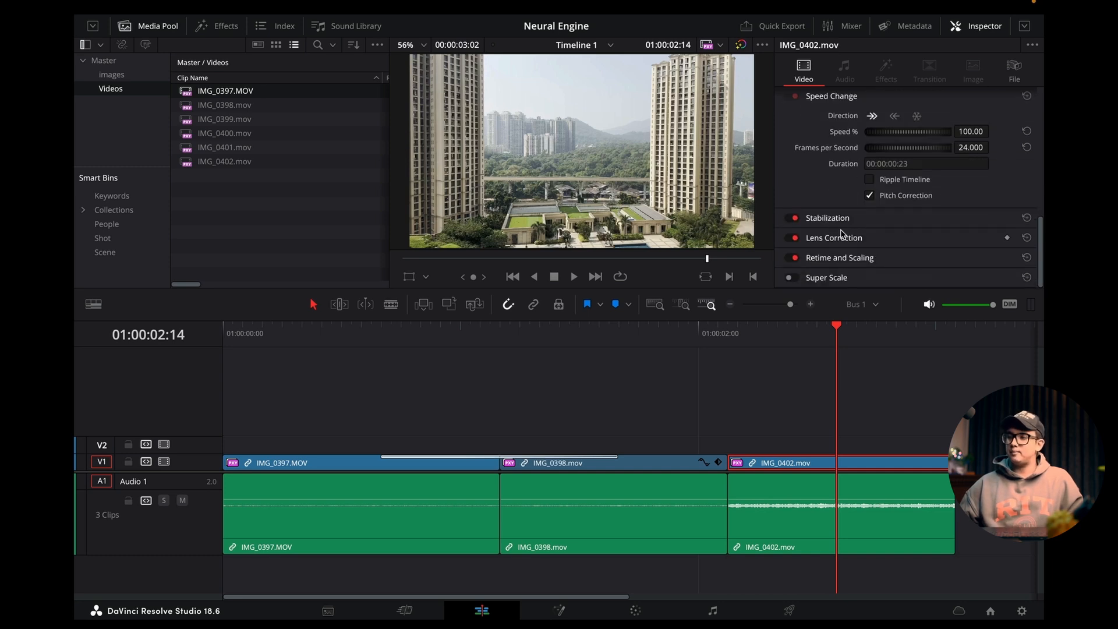
pyautogui.click(859, 120)
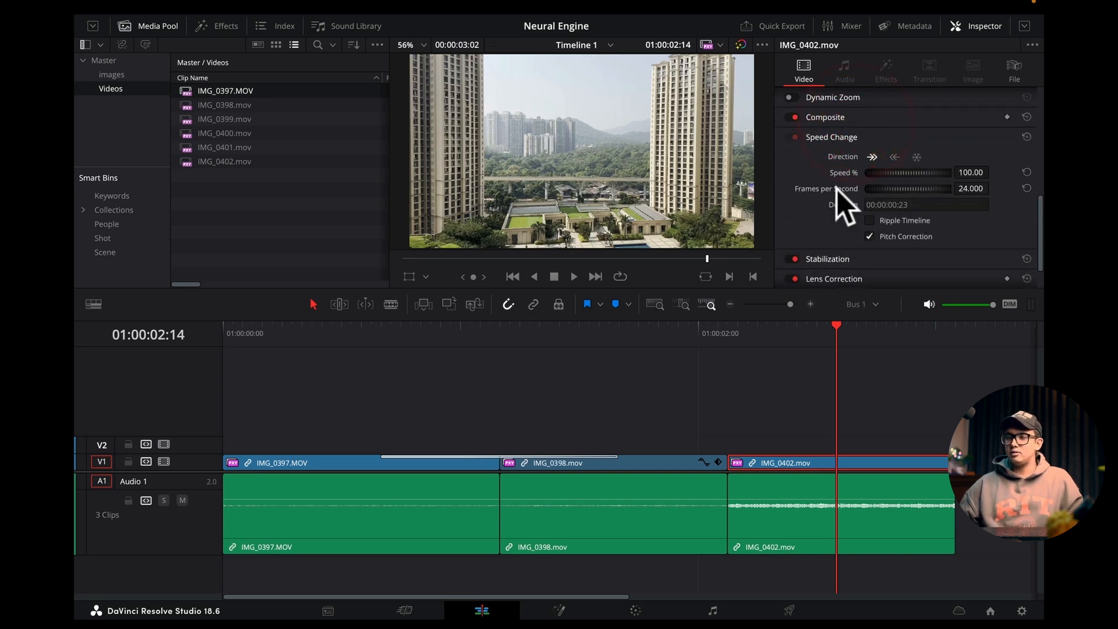
pyautogui.click(846, 141)
# Expand the Inspector to full height and open the Stabilization settings for IMG_0402.mov, with the playhead at 01:00:02:11.
pyautogui.click(1024, 26)
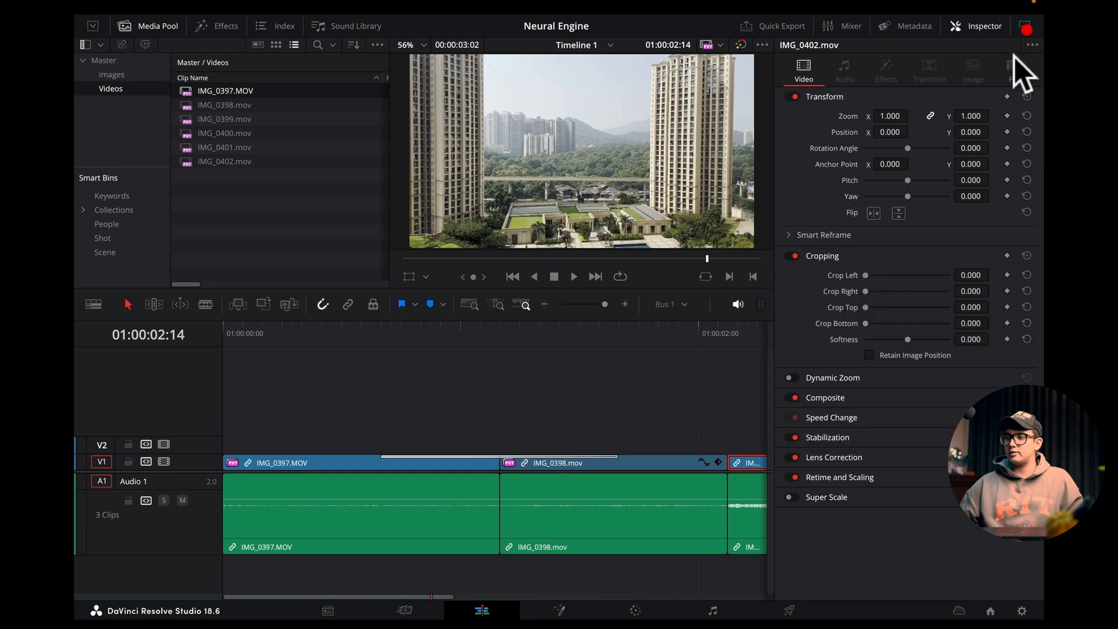
pyautogui.click(826, 440)
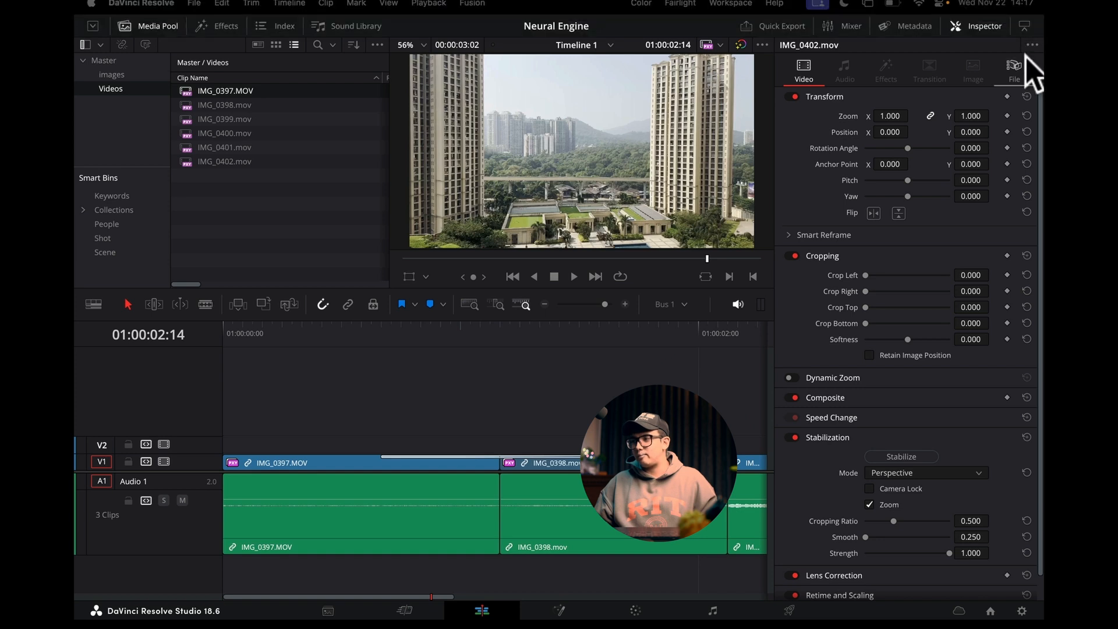
pyautogui.click(1024, 25)
pyautogui.moveTo(781, 329); pyautogui.dragTo(812, 357)
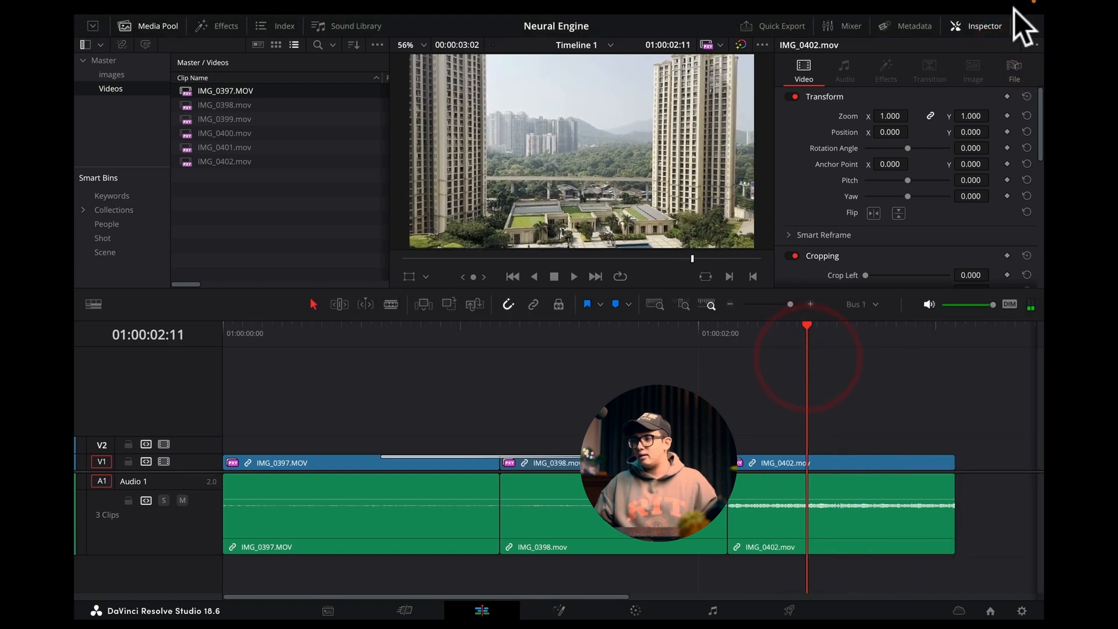
pyautogui.click(1024, 26)
pyautogui.scroll(-1, 924, 470)
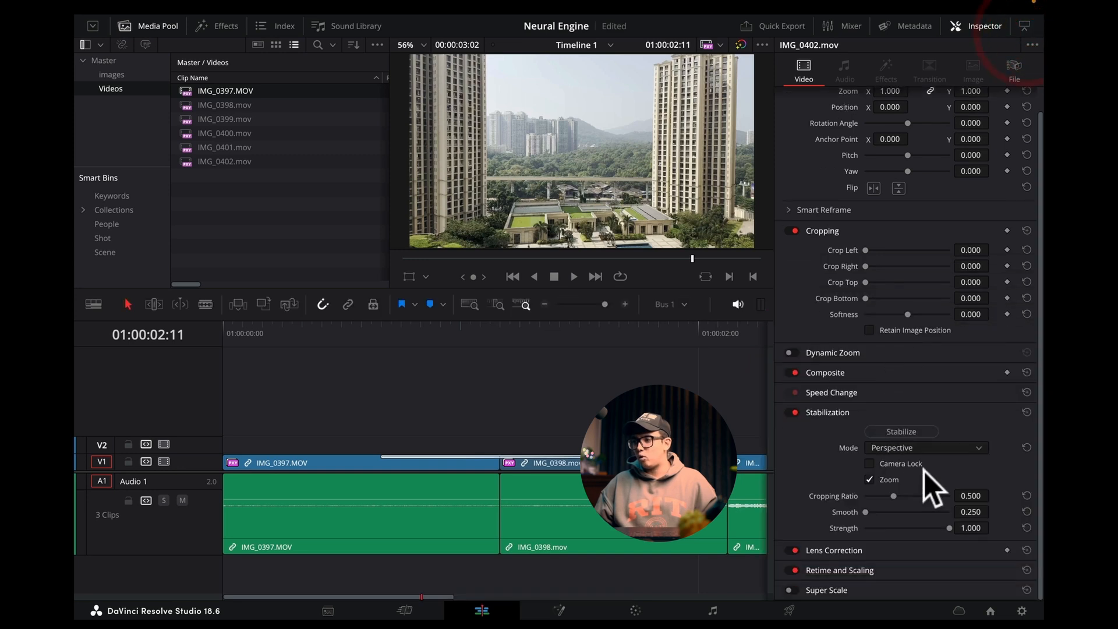
# Try stabilizing IMG_0402.mov in Perspective mode, preview the clip in the timeline, and reset the stabilization.
pyautogui.click(916, 433)
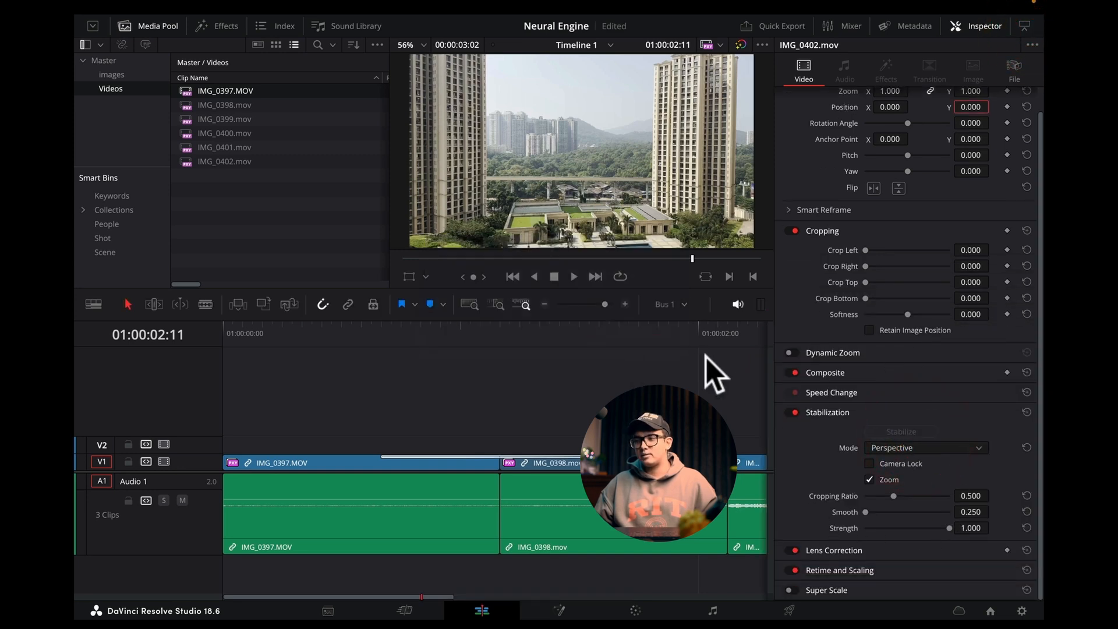
pyautogui.click(718, 369)
pyautogui.hotkey('shift', 'z')
pyautogui.moveTo(423, 334); pyautogui.dragTo(473, 347)
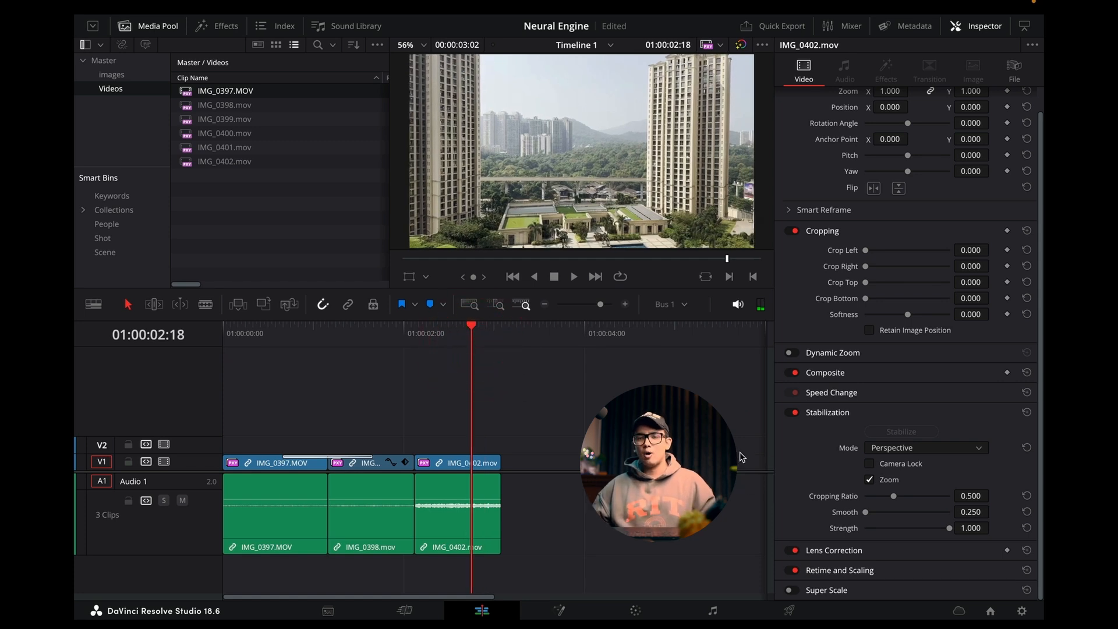
pyautogui.moveTo(447, 332); pyautogui.dragTo(449, 332)
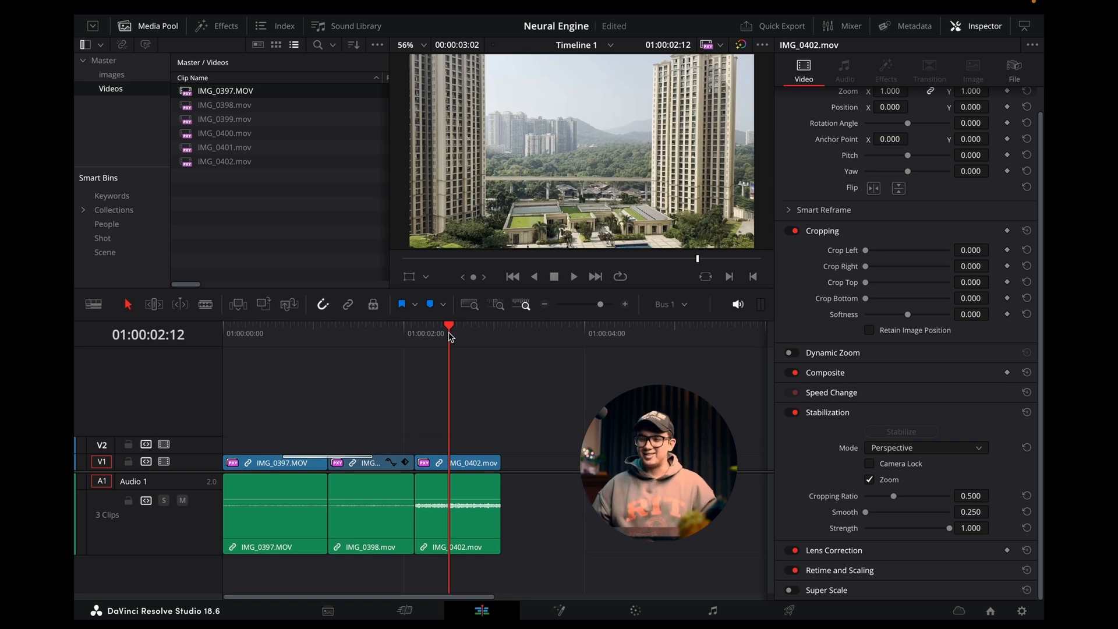
pyautogui.moveTo(443, 334); pyautogui.dragTo(450, 336)
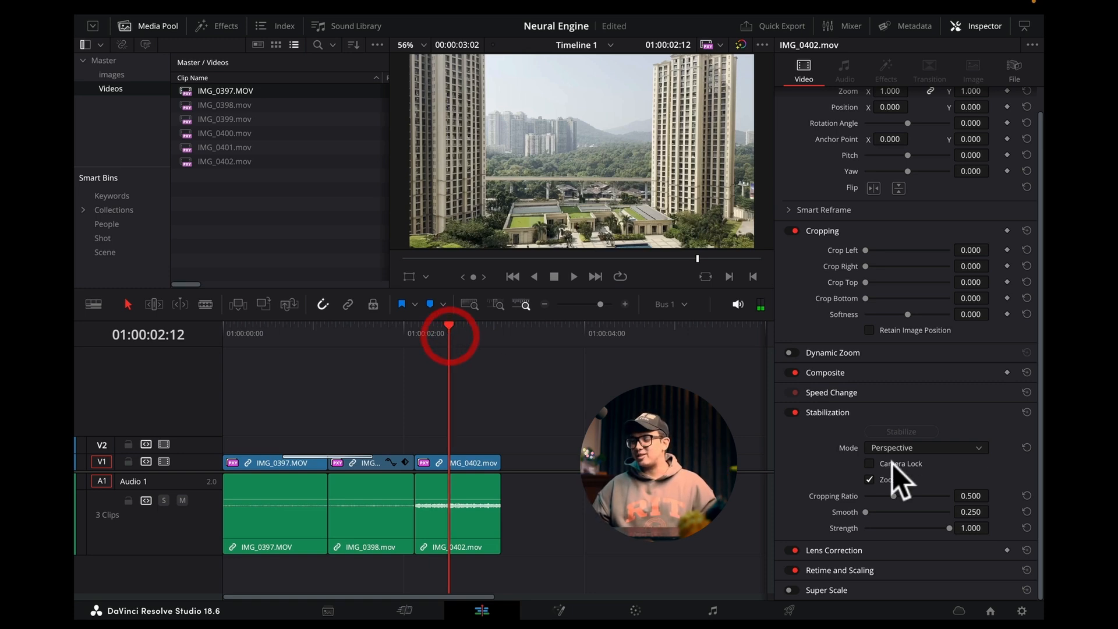
pyautogui.click(1023, 411)
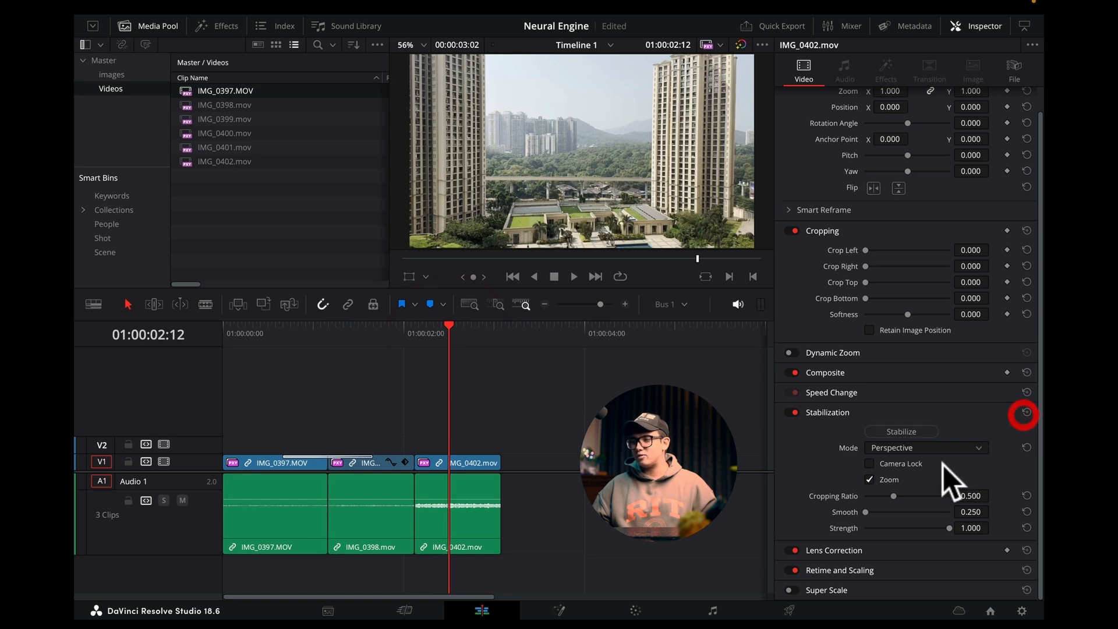
# Close the Stabilization settings and run the Lens Correction analysis on IMG_0402.mov.
pyautogui.click(902, 412)
pyautogui.click(864, 457)
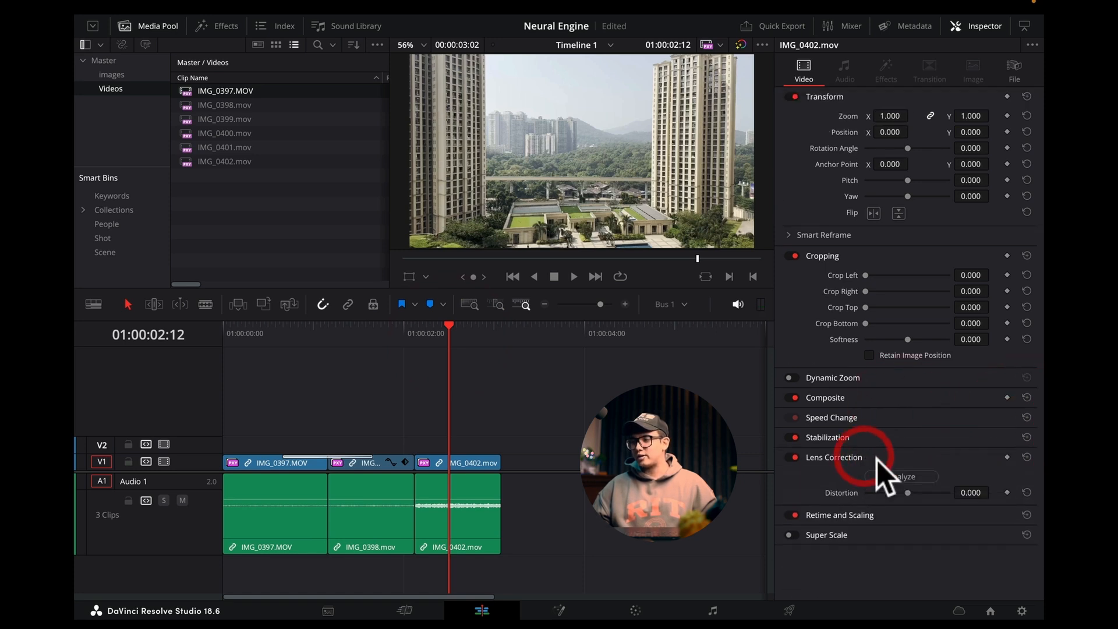
pyautogui.click(901, 477)
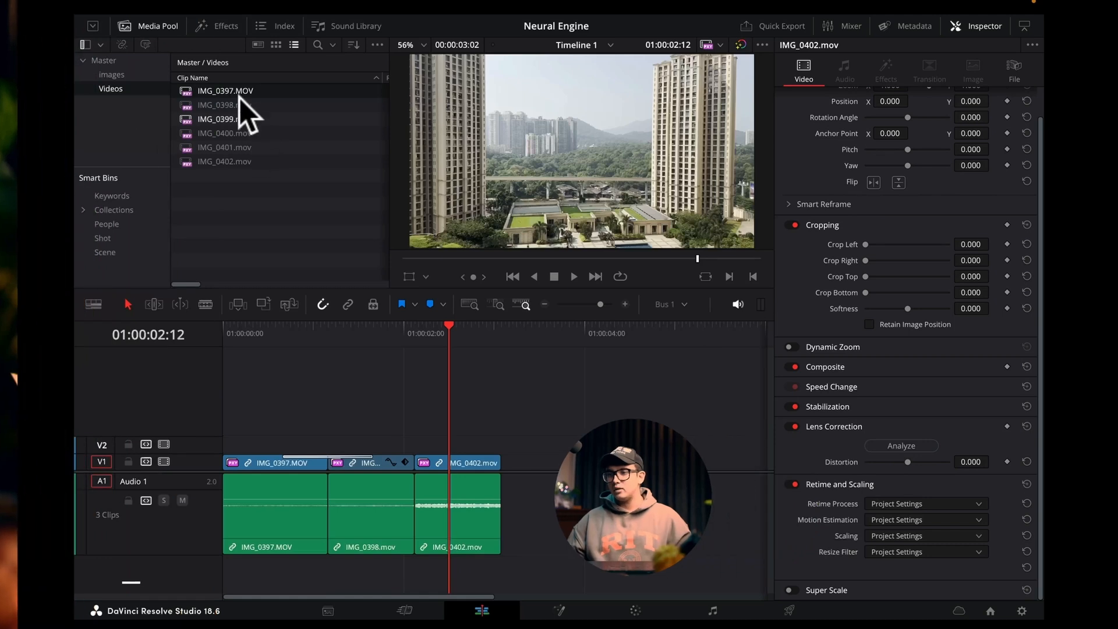
# Check the resolution of IMG_0402.mov in its metadata and set the clip's scaling to Crop.
pyautogui.click(912, 24)
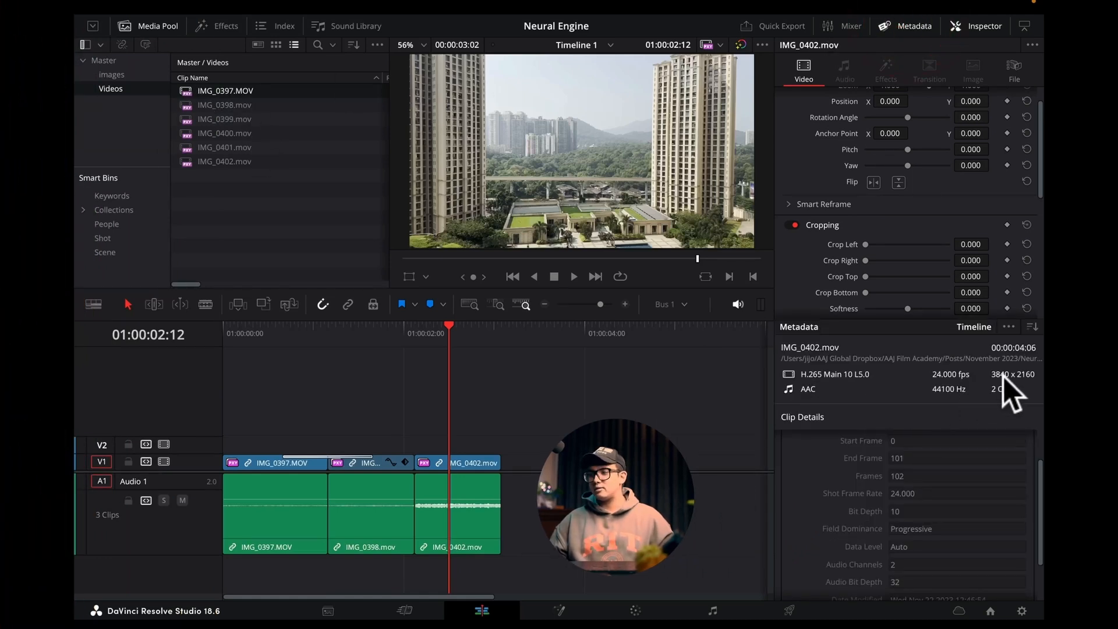
pyautogui.click(906, 25)
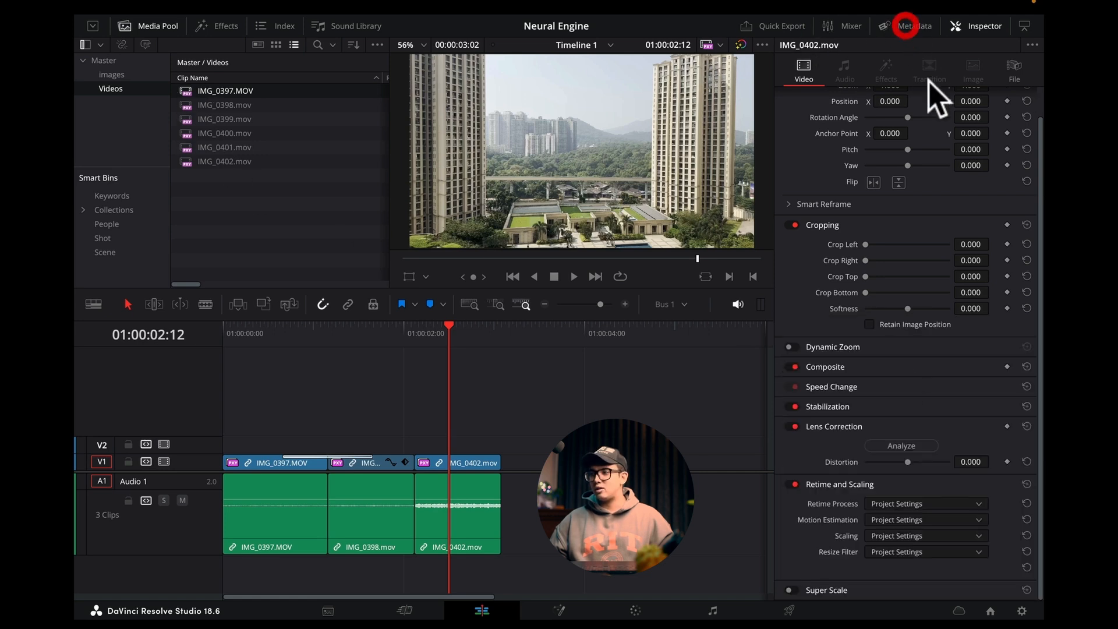
pyautogui.click(910, 543)
pyautogui.click(905, 564)
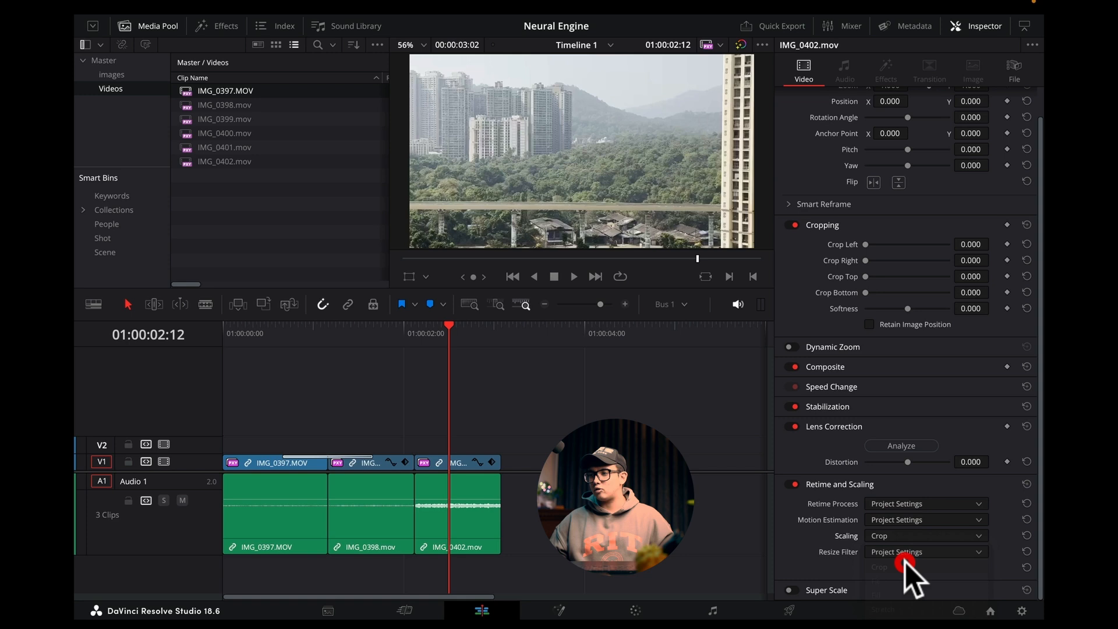
pyautogui.moveTo(469, 328)
pyautogui.mouseDown()
pyautogui.moveTo(417, 329)
pyautogui.moveTo(452, 332)
pyautogui.mouseUp()
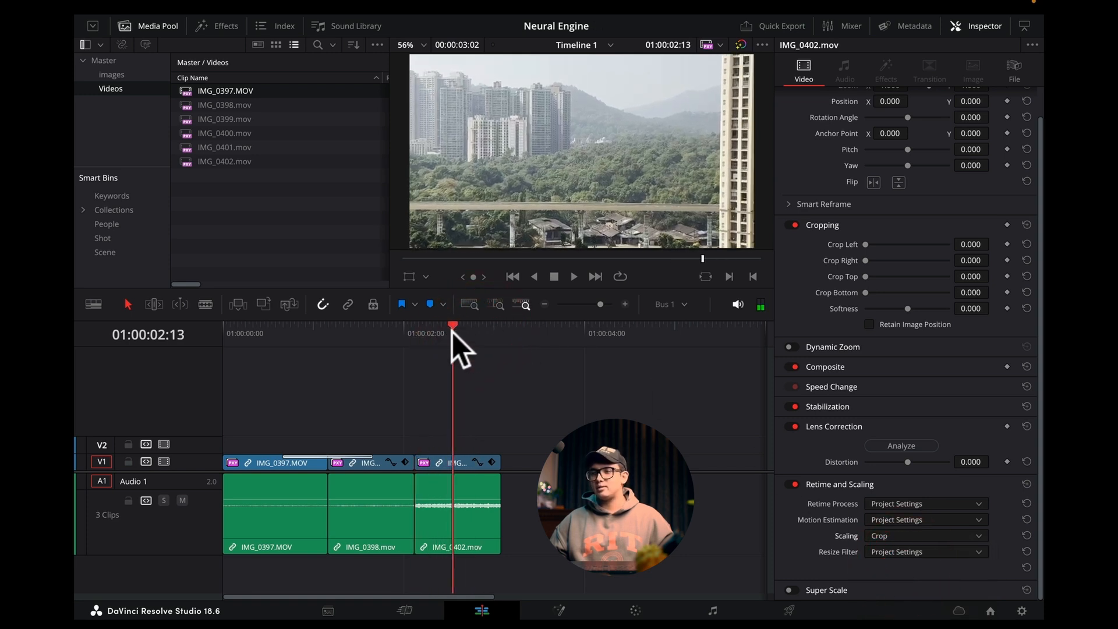
# Try a zoom of 0.500 on IMG_0402.mov, undo it, and return the clip's scaling to Project Settings.
pyautogui.scroll(2, 939, 163)
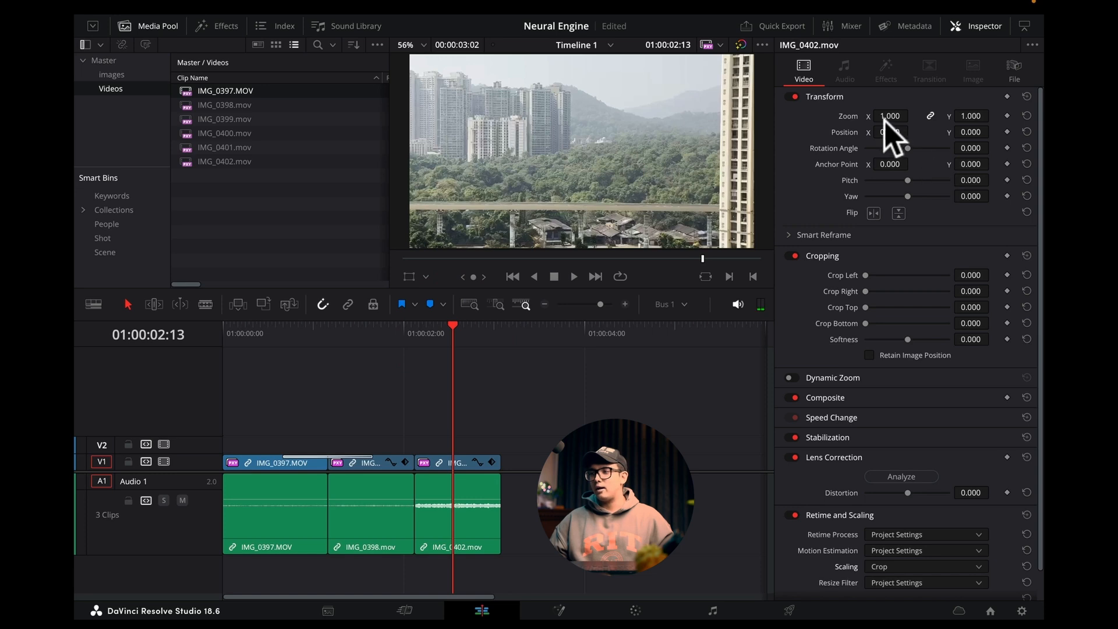
pyautogui.moveTo(883, 121); pyautogui.dragTo(857, 120)
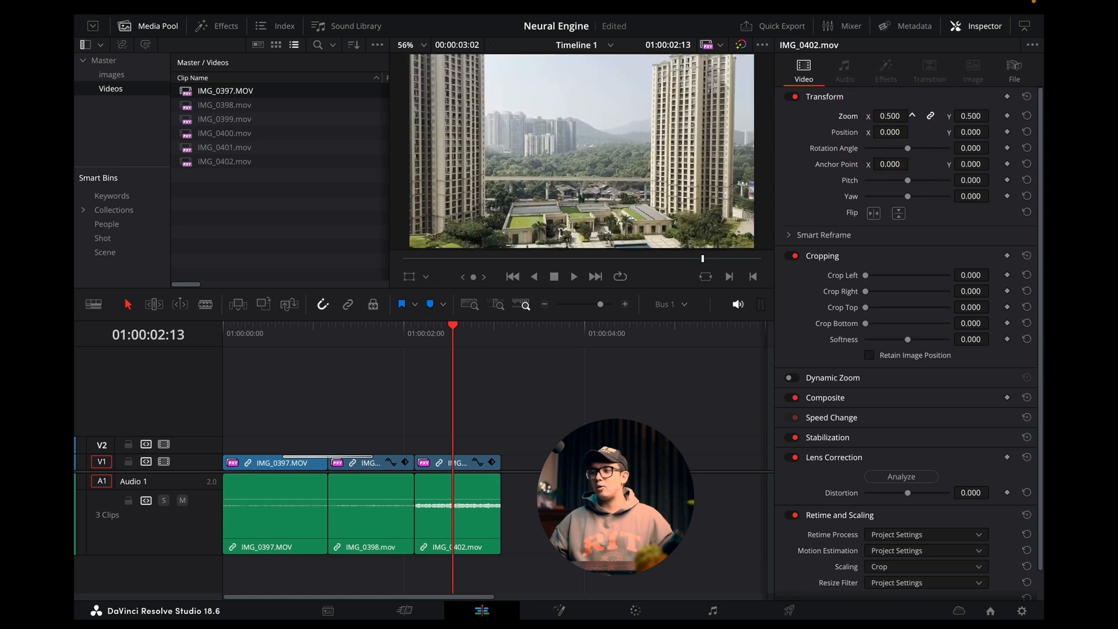
pyautogui.press('super+z')
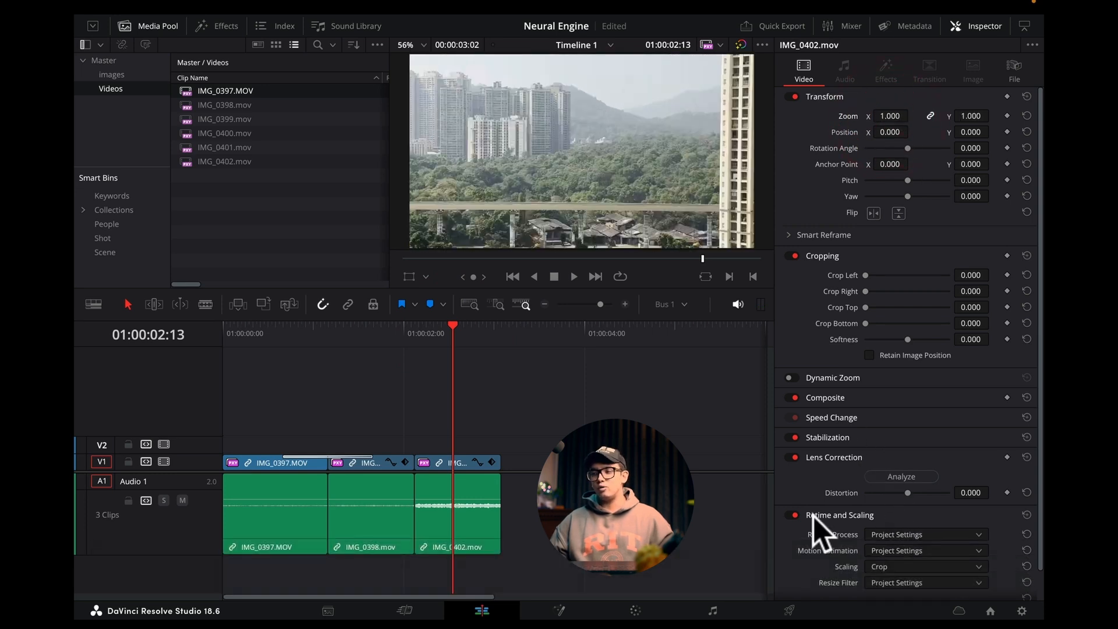
pyautogui.click(930, 568)
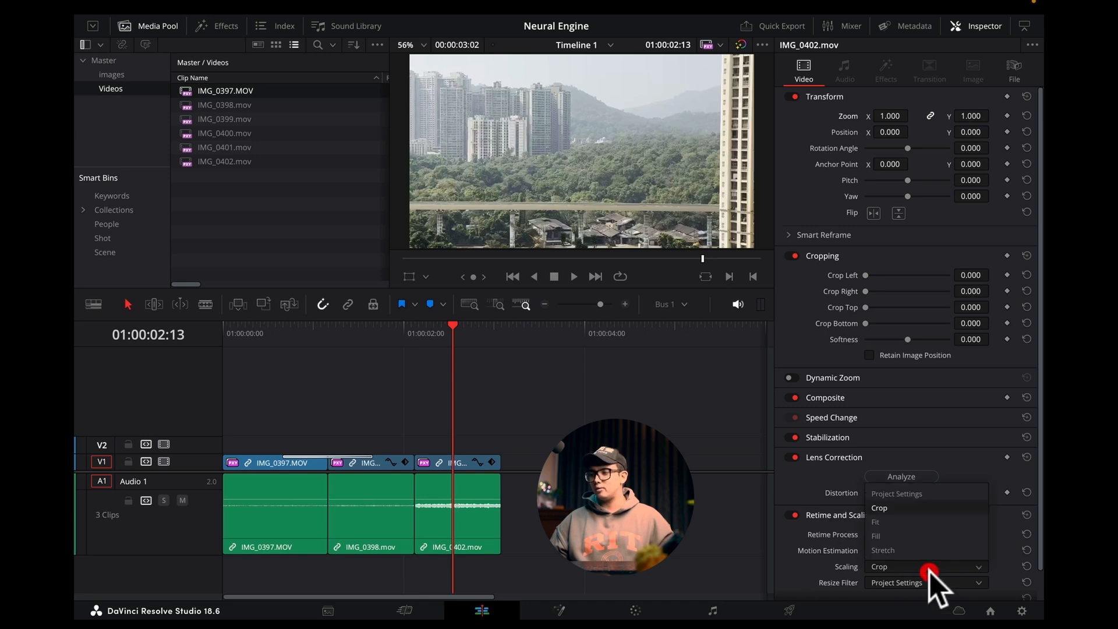
pyautogui.click(901, 494)
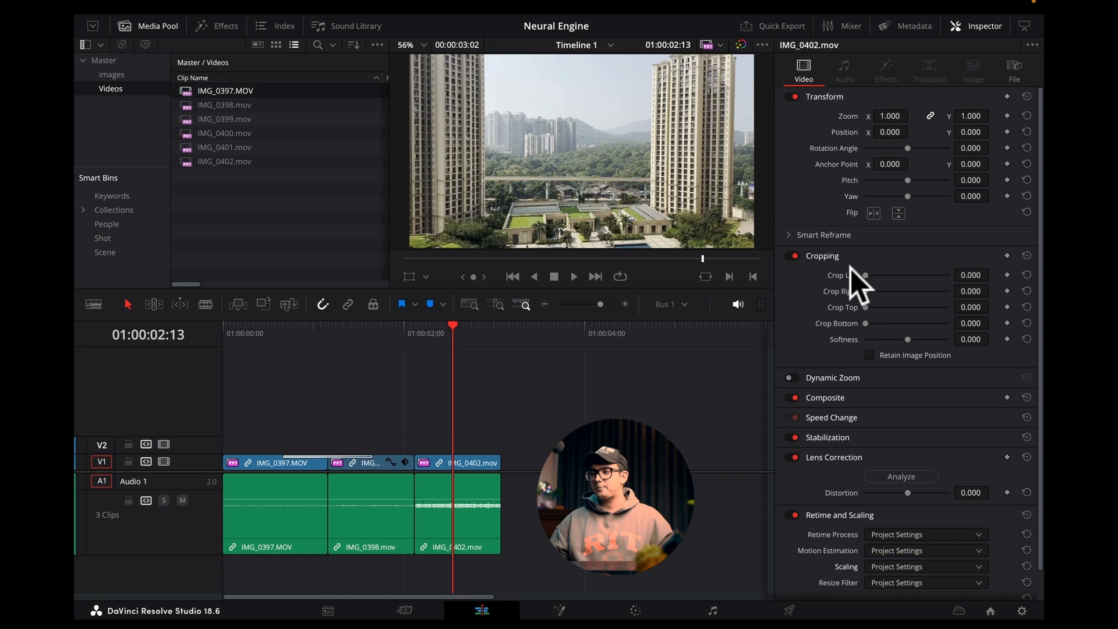
# Place the playhead at 01:00:02:11 on IMG_0402.mov, fit the timeline to view, and switch to the Fusion page.
pyautogui.moveTo(443, 321); pyautogui.dragTo(449, 329)
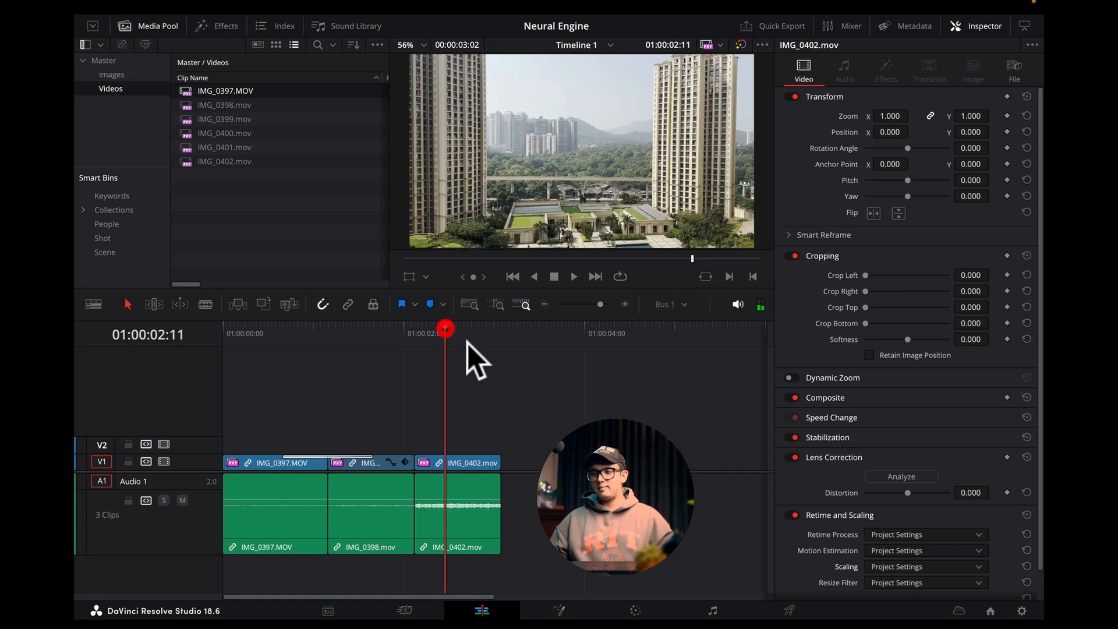
pyautogui.click(484, 349)
pyautogui.hotkey('shift', 'z')
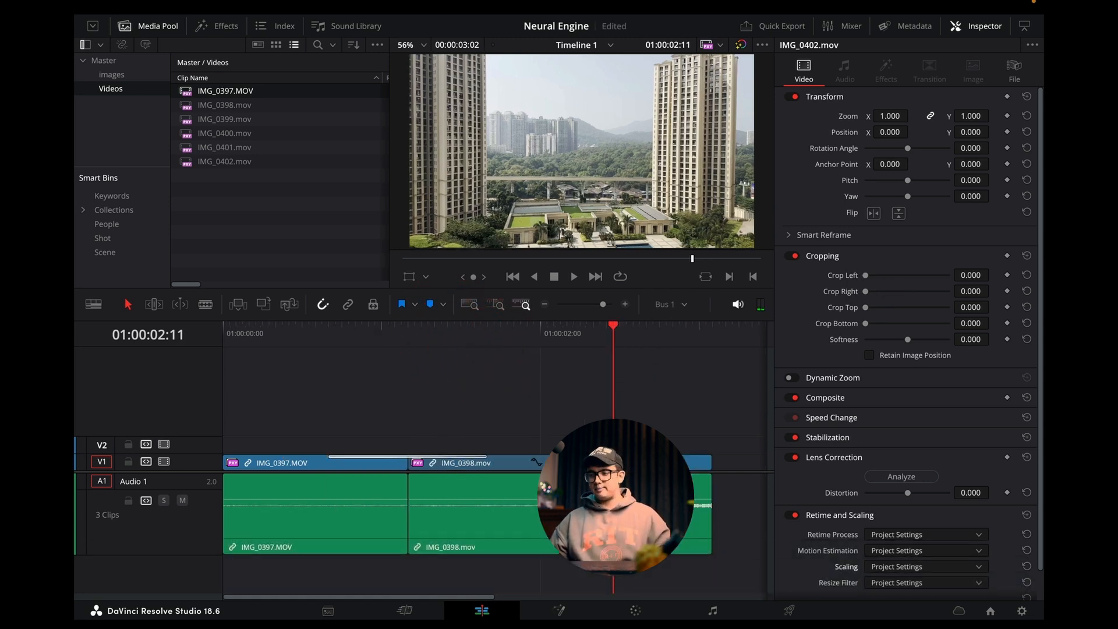
pyautogui.click(559, 609)
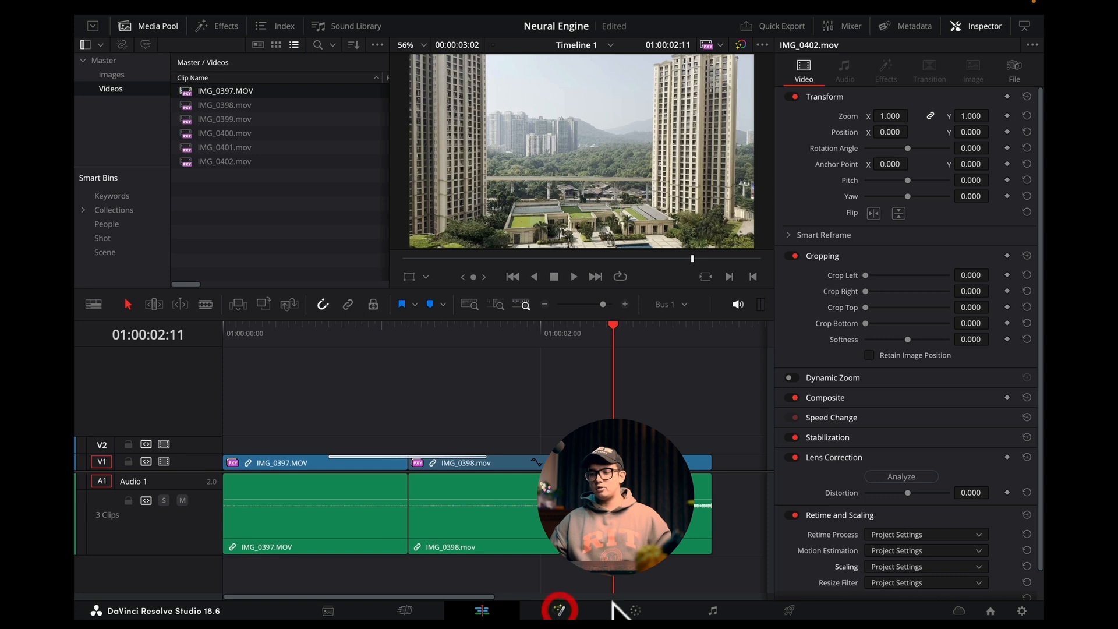
# Rearrange the node graph by moving MediaOut1 lower and MediaIn1 above and to the right of it.
pyautogui.moveTo(480, 435); pyautogui.dragTo(327, 512)
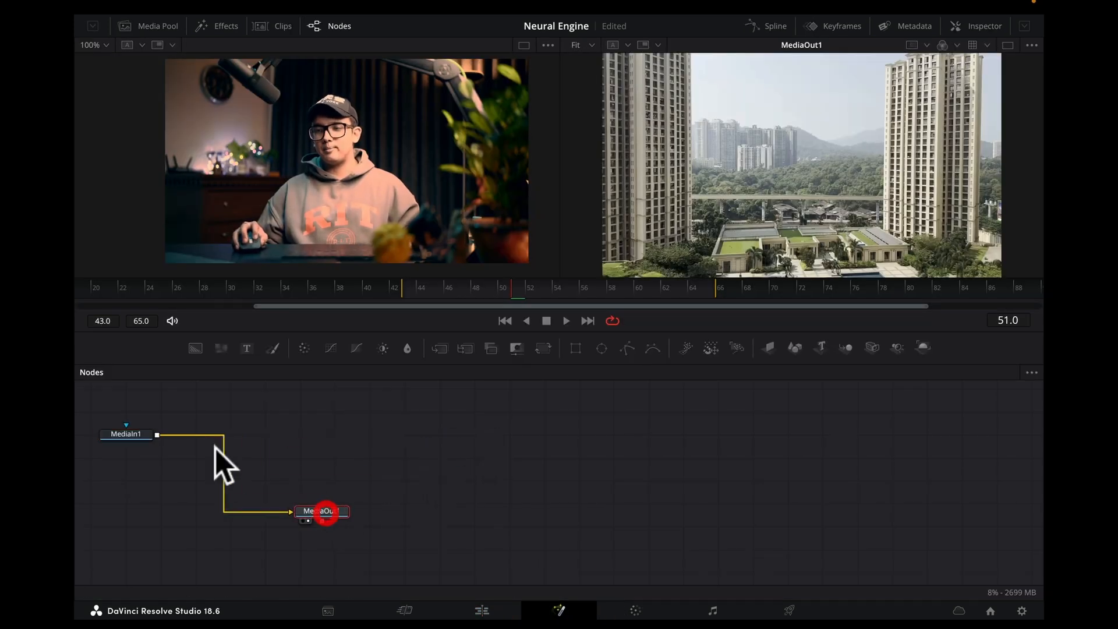
pyautogui.moveTo(128, 435); pyautogui.dragTo(588, 413)
pyautogui.click(588, 412)
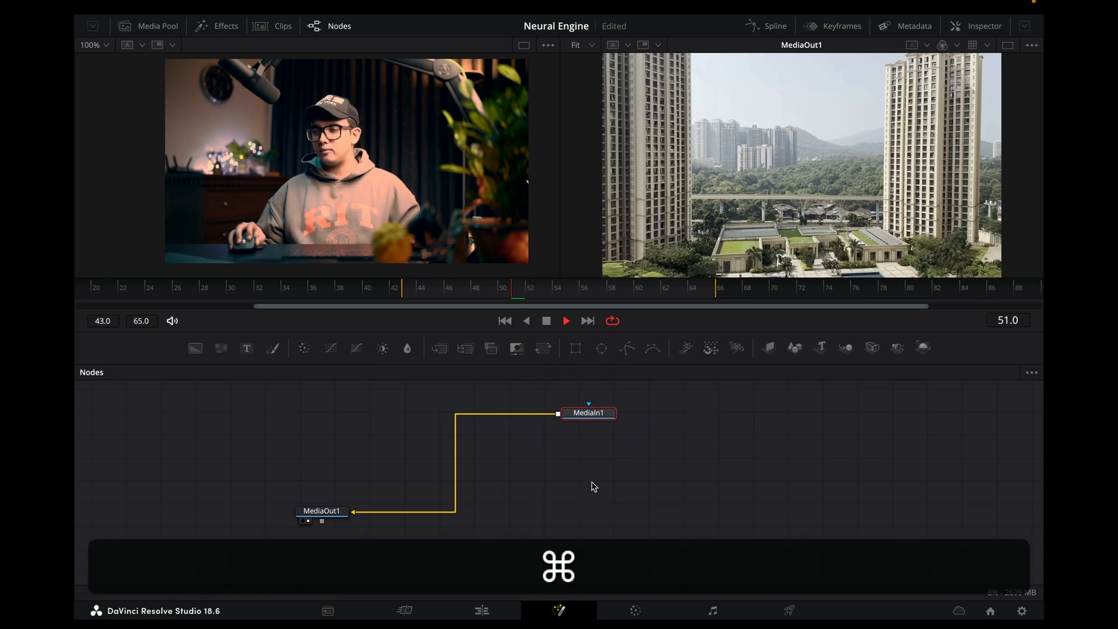
pyautogui.press('space')
pyautogui.press('super+space')
pyautogui.press('super+space')
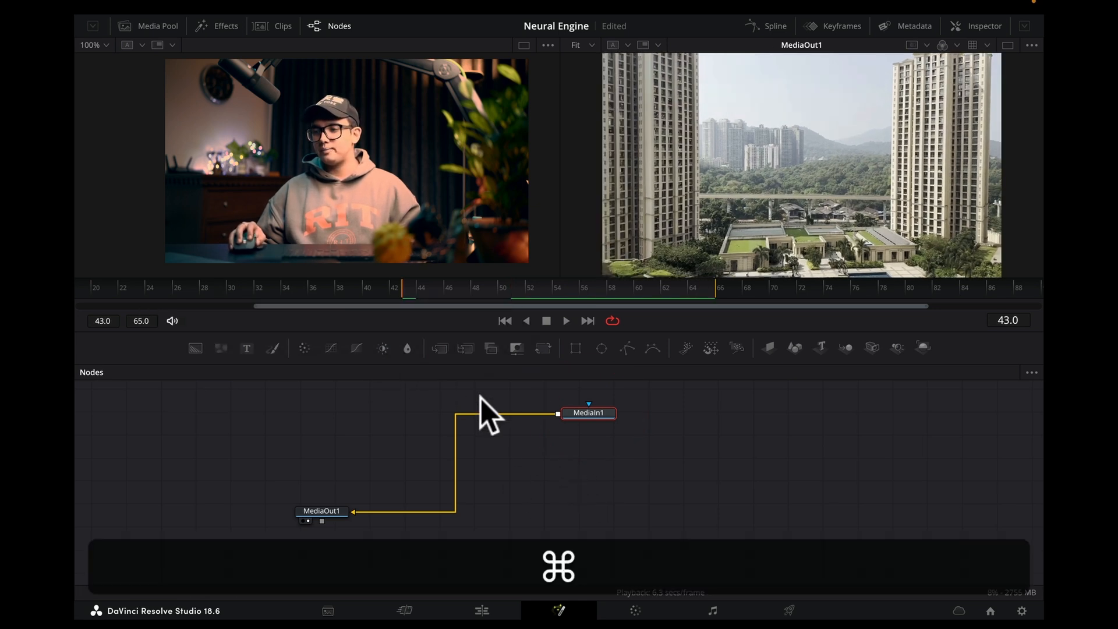
pyautogui.rightClick(538, 453)
pyautogui.click(543, 460)
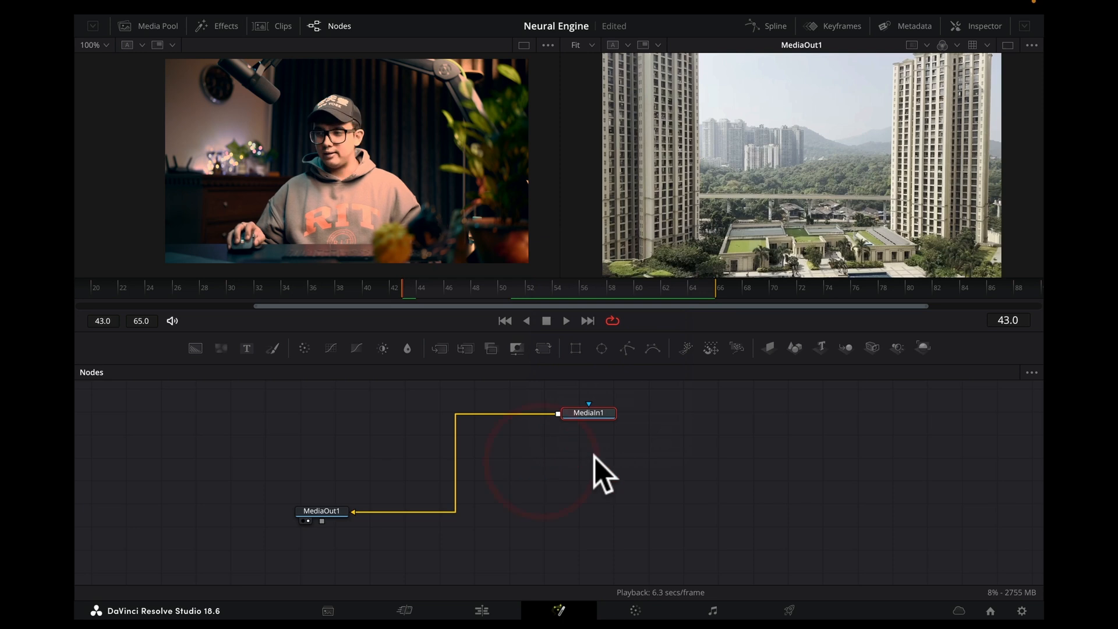
pyautogui.moveTo(601, 420); pyautogui.dragTo(558, 420)
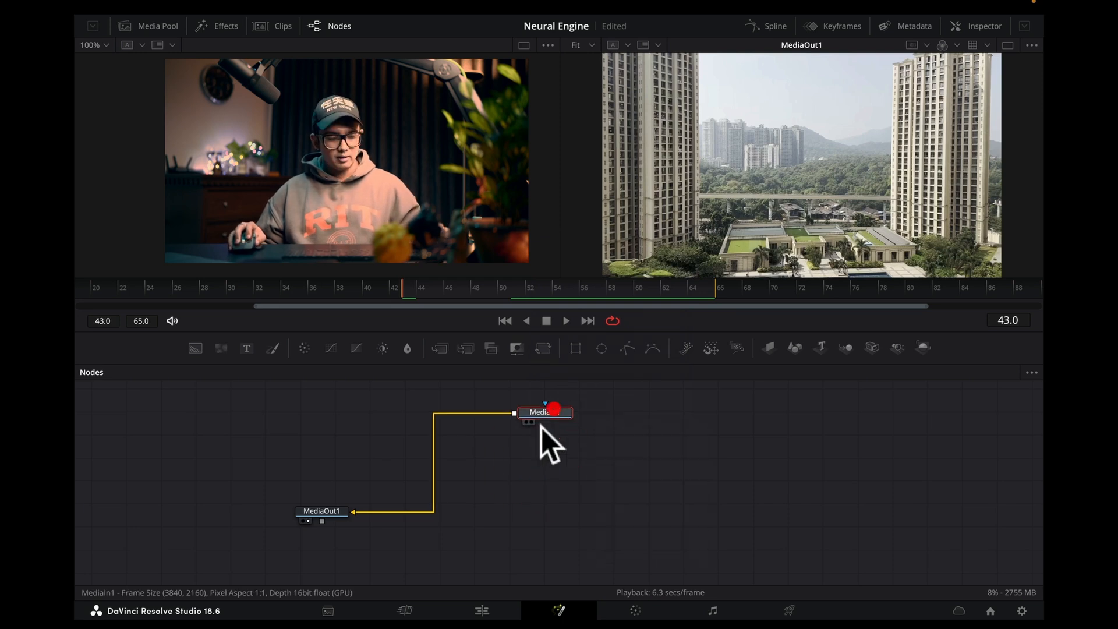
pyautogui.click(522, 493)
pyautogui.press('Tab')
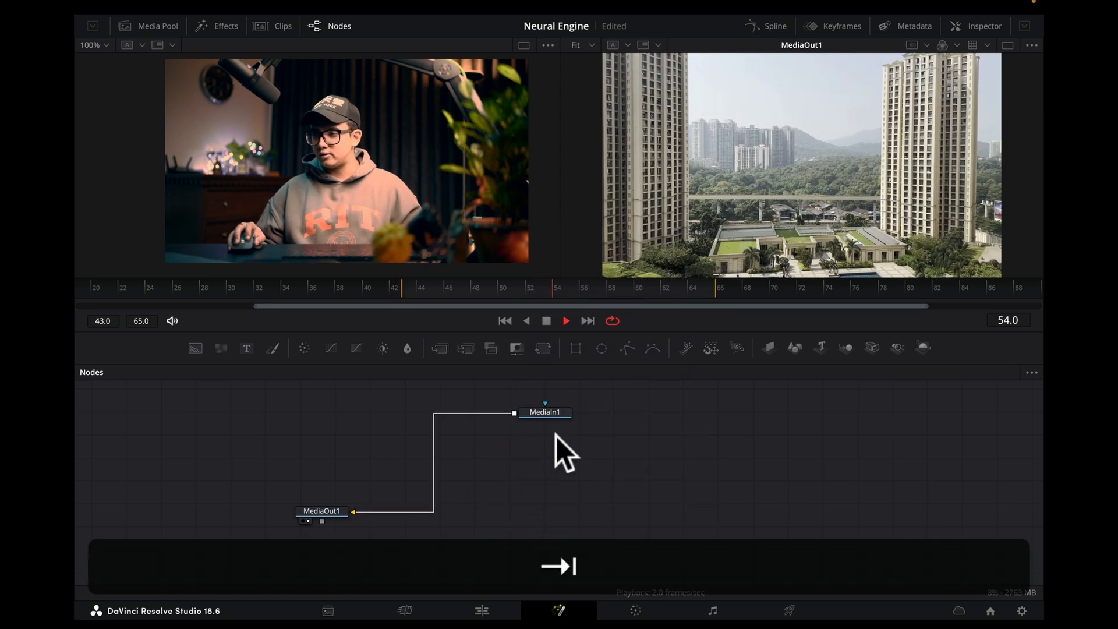
pyautogui.rightClick(260, 449)
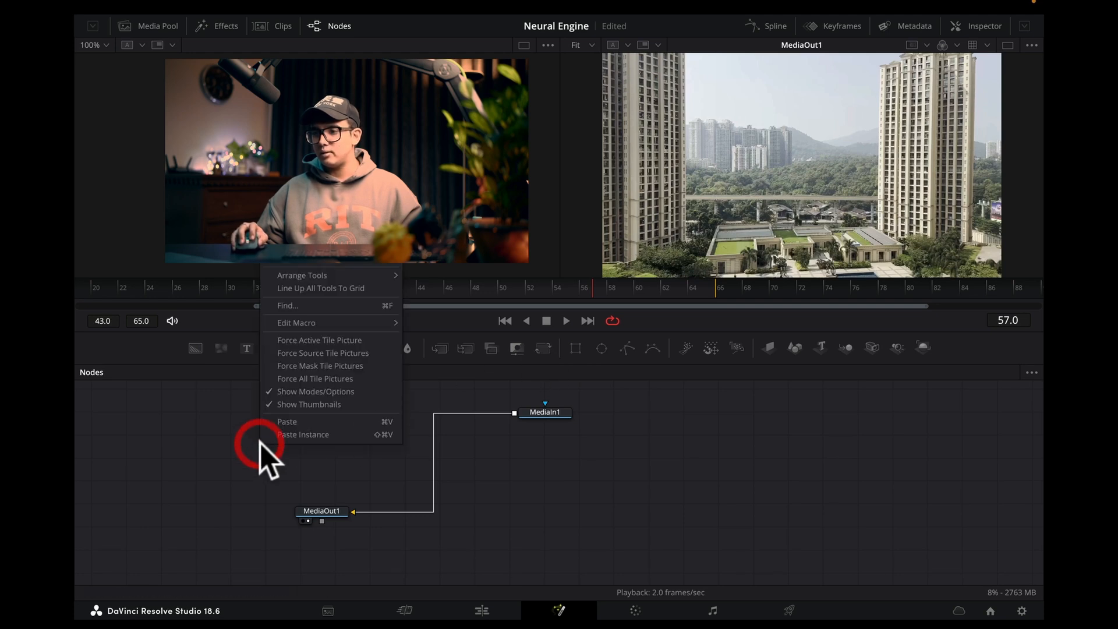
pyautogui.click(282, 457)
pyautogui.press('Tab')
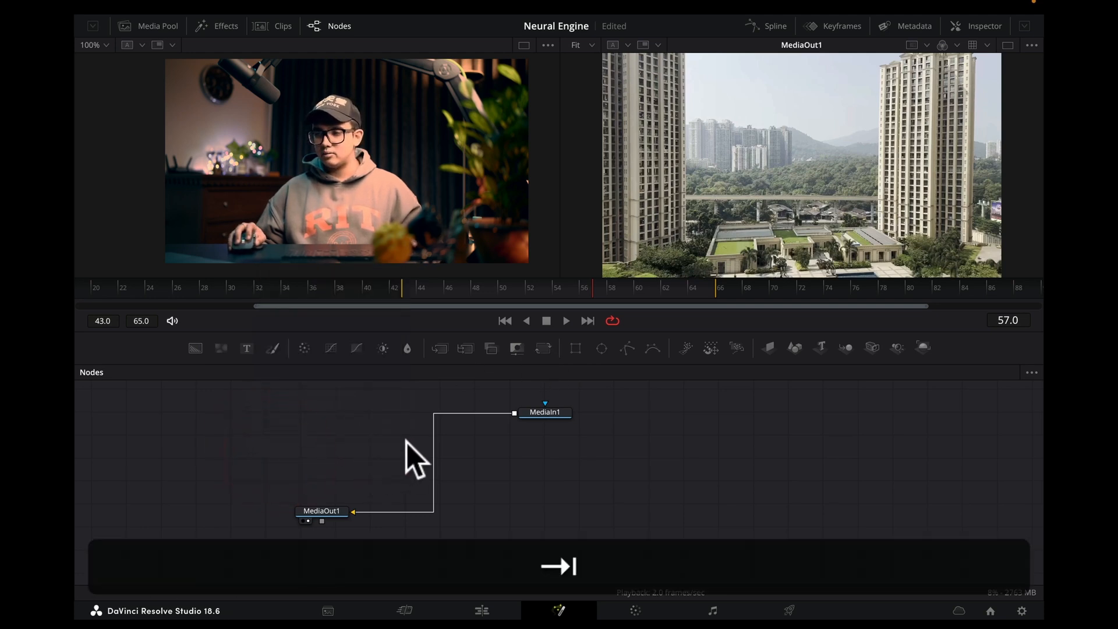
# Rearrange the node graph by moving MediaOut1 further right and lower, with MediaIn1 above it and slightly to its left.
pyautogui.moveTo(542, 411); pyautogui.dragTo(269, 410)
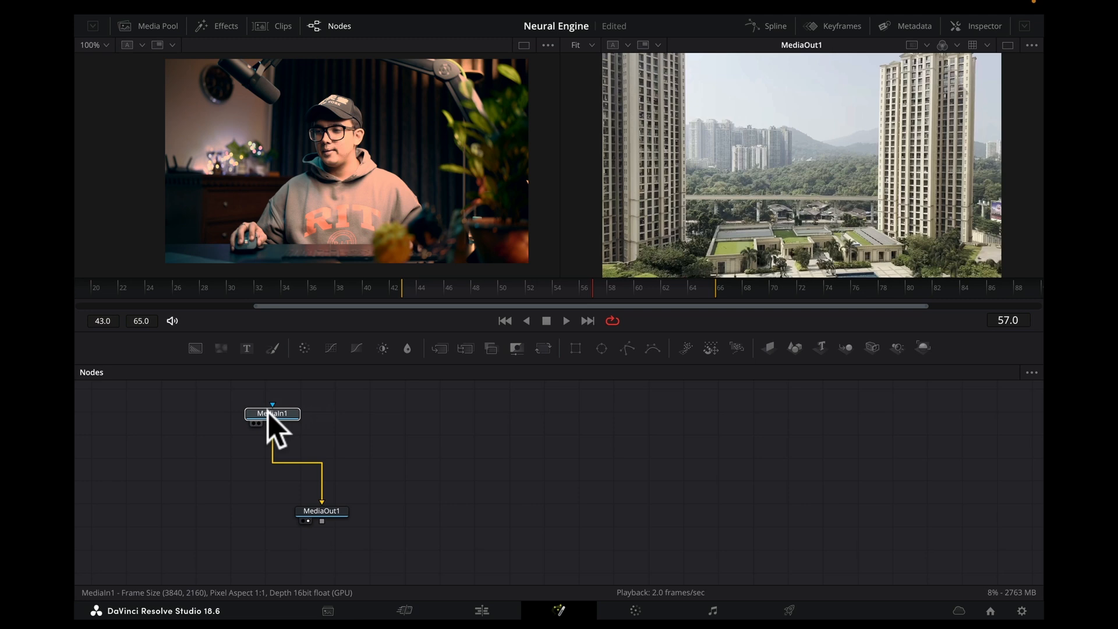
pyautogui.moveTo(321, 512); pyautogui.dragTo(554, 540)
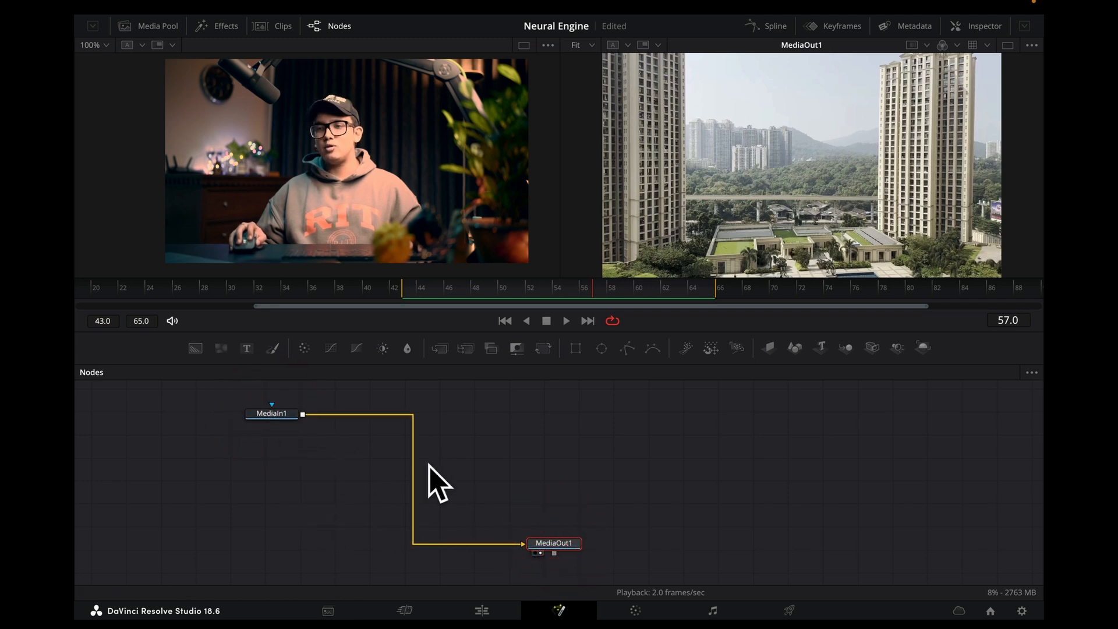
pyautogui.moveTo(277, 414); pyautogui.dragTo(487, 415)
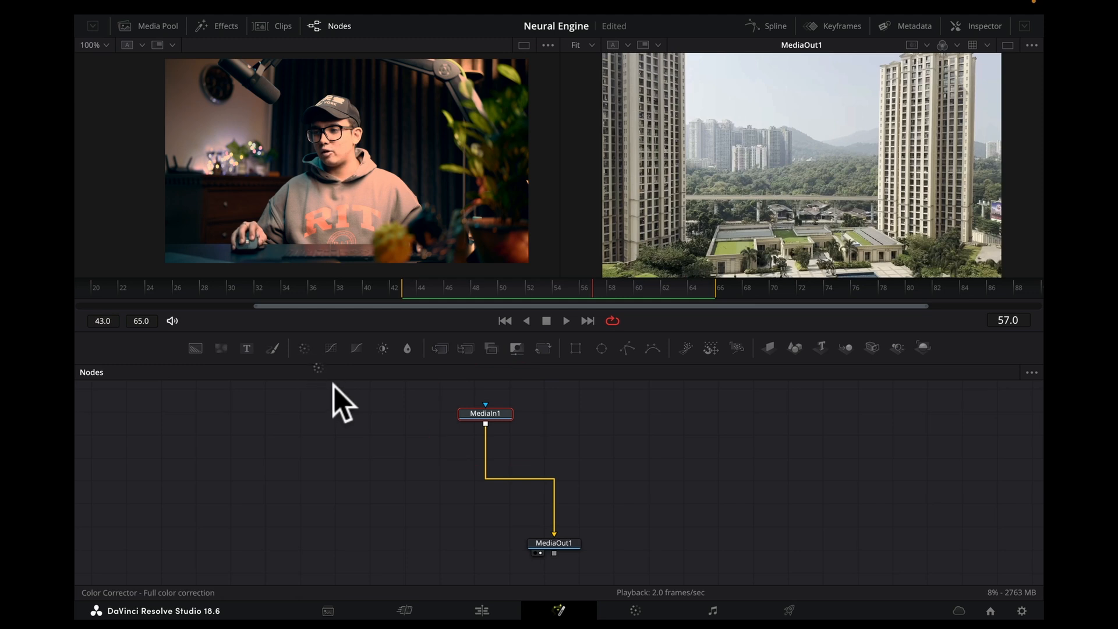
# Try adding unconnected Color Corrector and Background nodes to the node graph, and delete the added nodes.
pyautogui.moveTo(333, 385); pyautogui.dragTo(364, 496)
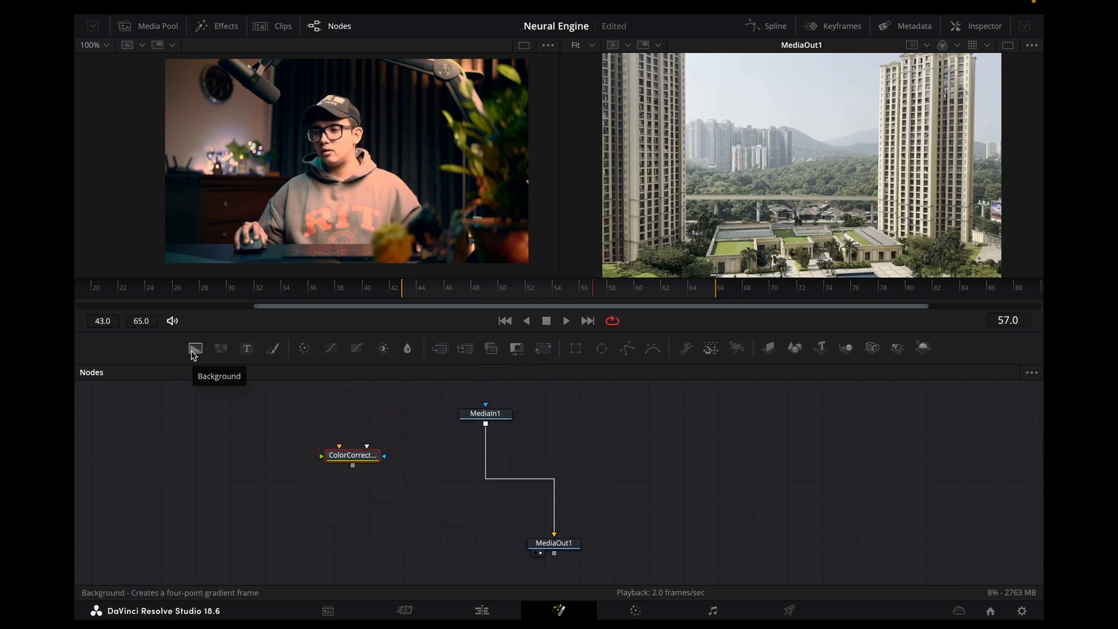
pyautogui.moveTo(192, 350); pyautogui.dragTo(444, 529)
pyautogui.press('BackSpace')
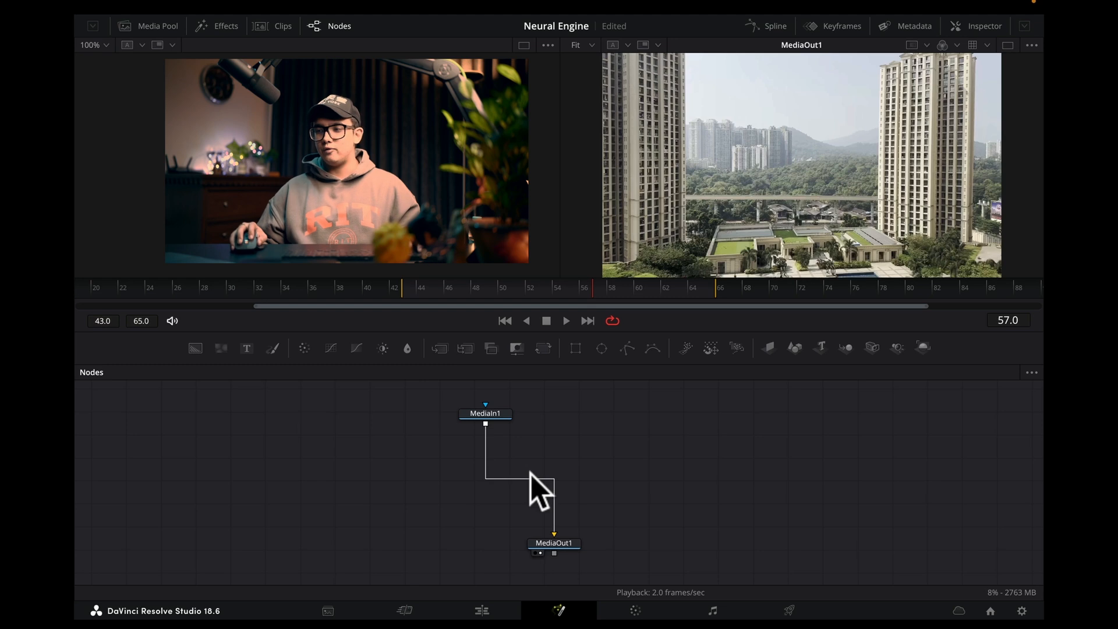
# Switch to the Color page, move node 01 higher in the graph, and hide the effects library while keeping the clip thumbnails shown.
pyautogui.click(632, 610)
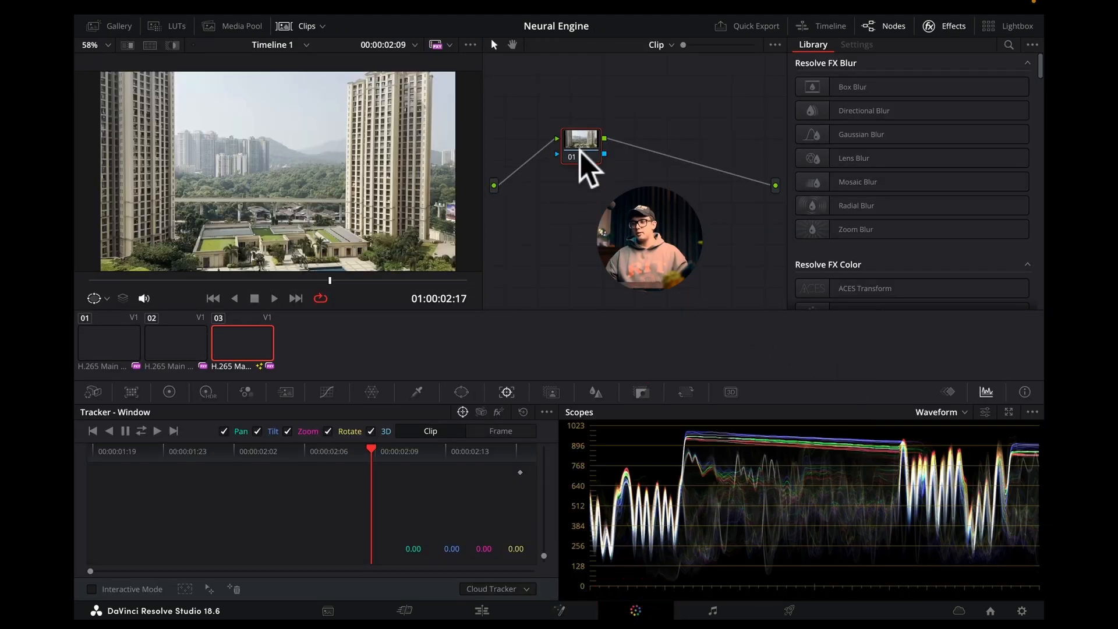
pyautogui.moveTo(589, 165); pyautogui.dragTo(553, 133)
pyautogui.click(945, 26)
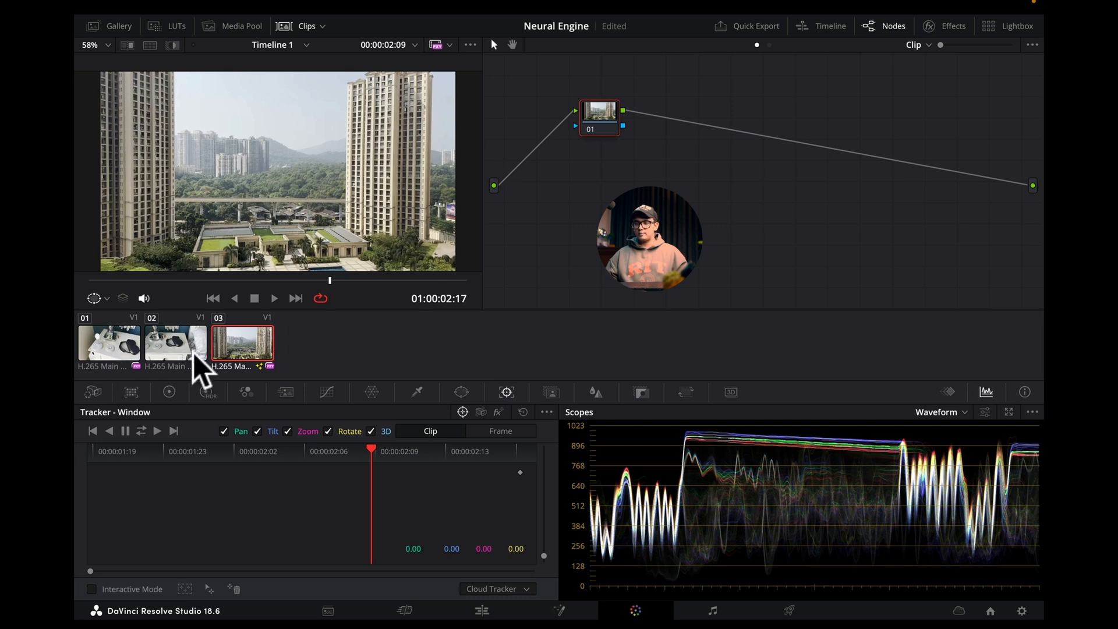
pyautogui.click(296, 30)
pyautogui.click(296, 30)
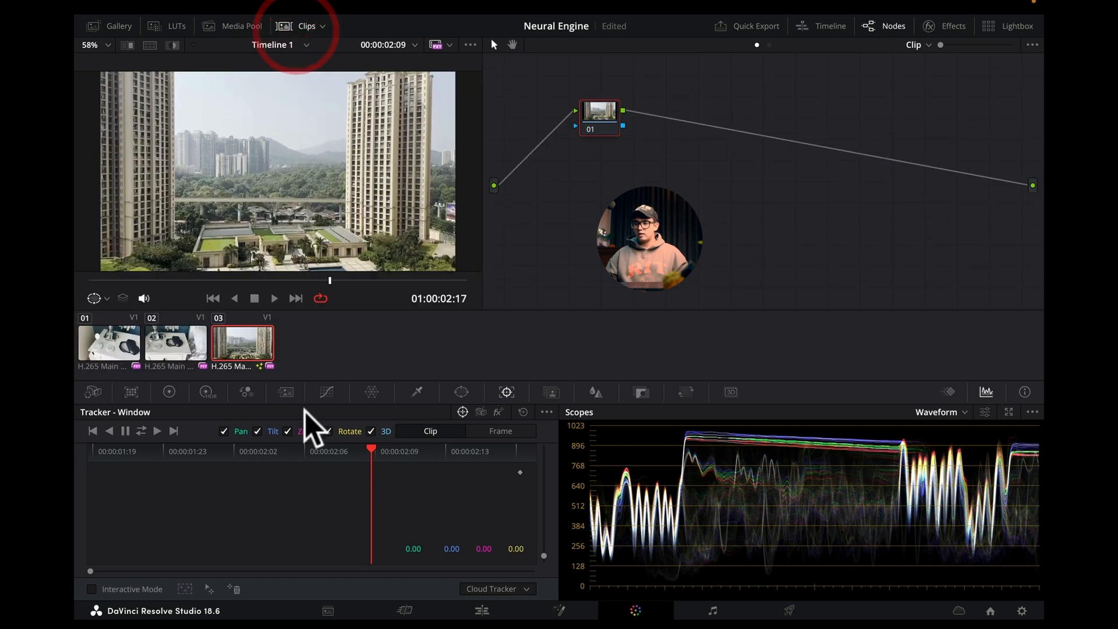
# Split IMG_0402.mov at 01:00:02:17 on the Edit page and return to the Color page.
pyautogui.click(491, 610)
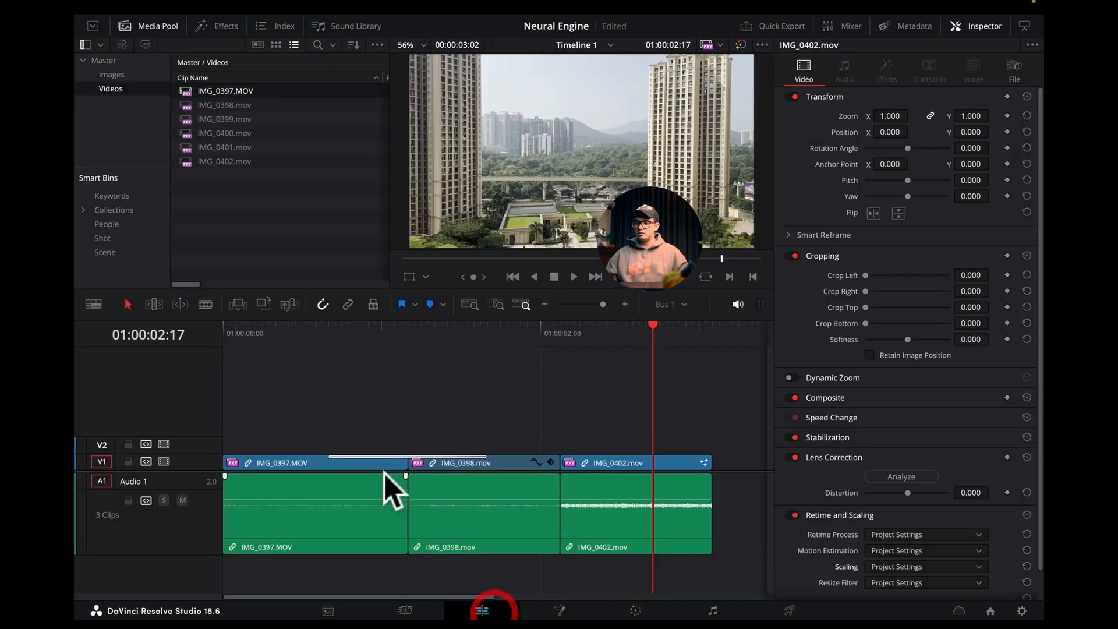
pyautogui.click(353, 475)
pyautogui.click(507, 489)
pyautogui.moveTo(665, 461); pyautogui.dragTo(664, 457)
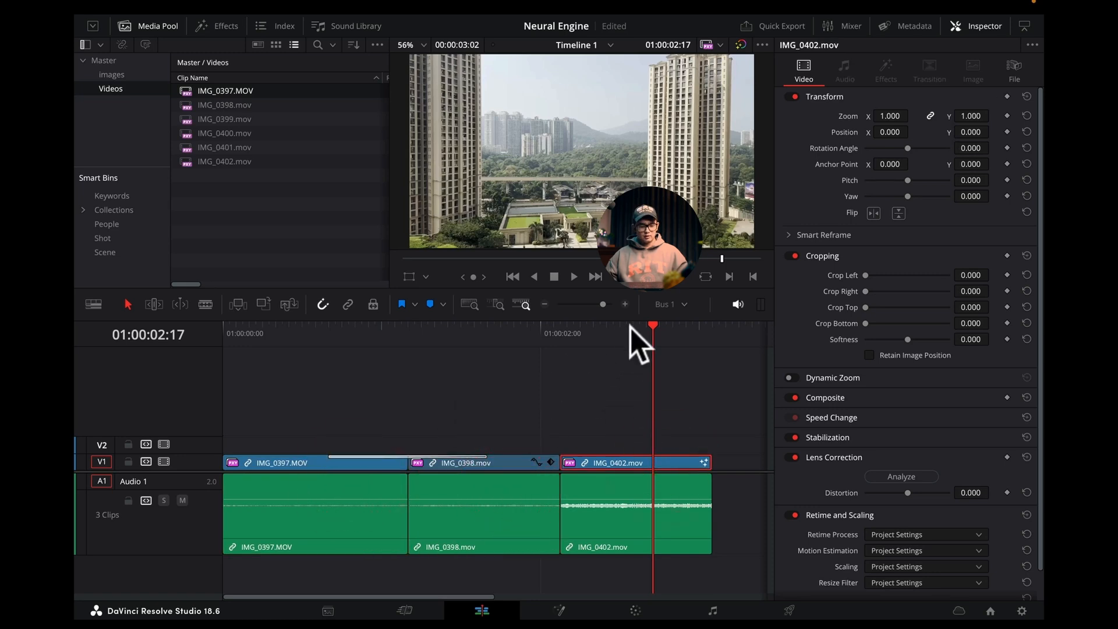
pyautogui.press('super+b')
pyautogui.click(626, 610)
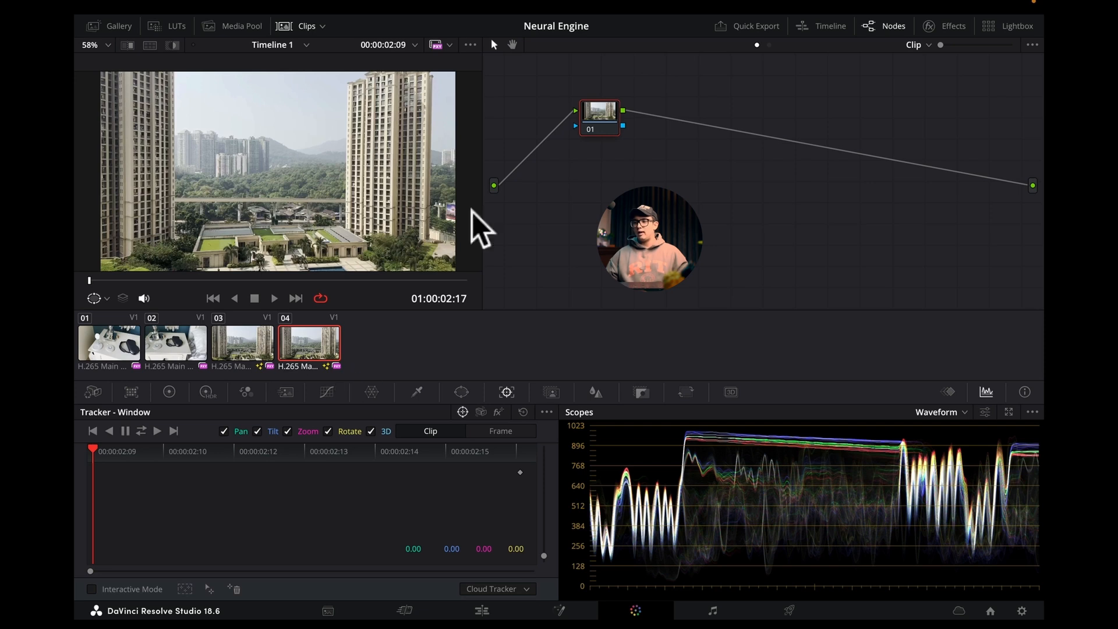
# Show the mini timeline on the Color page and place the playhead at 01:00:00:05 on the first clip.
pyautogui.click(822, 26)
pyautogui.click(205, 348)
pyautogui.moveTo(202, 348); pyautogui.dragTo(159, 349)
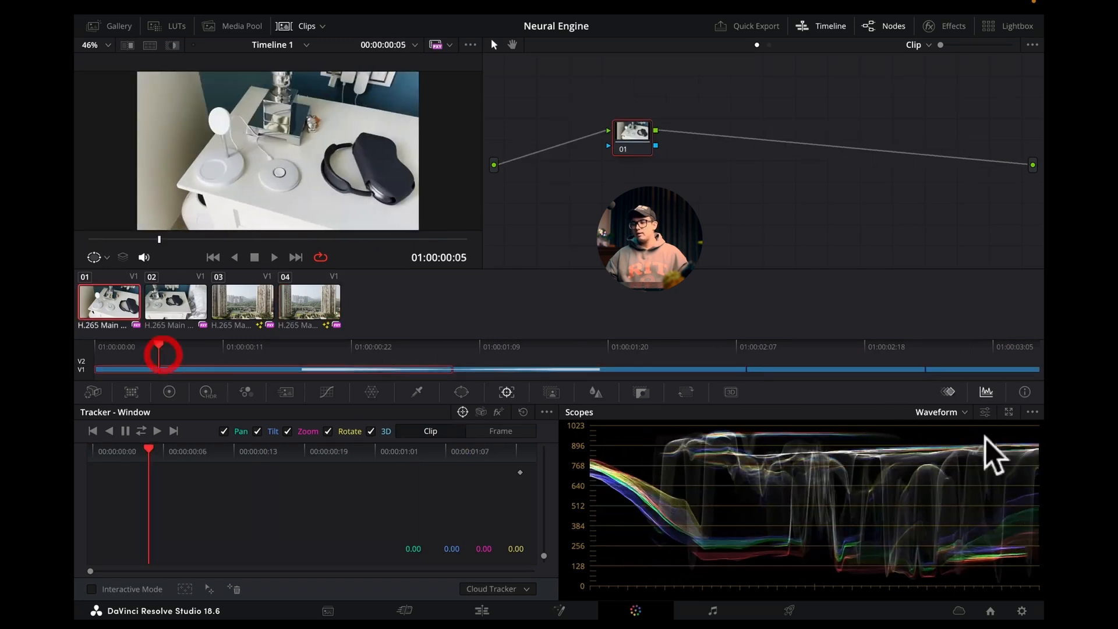
# Display the Vectorscope in the scopes, and change the scope type to Histogram.
pyautogui.click(930, 413)
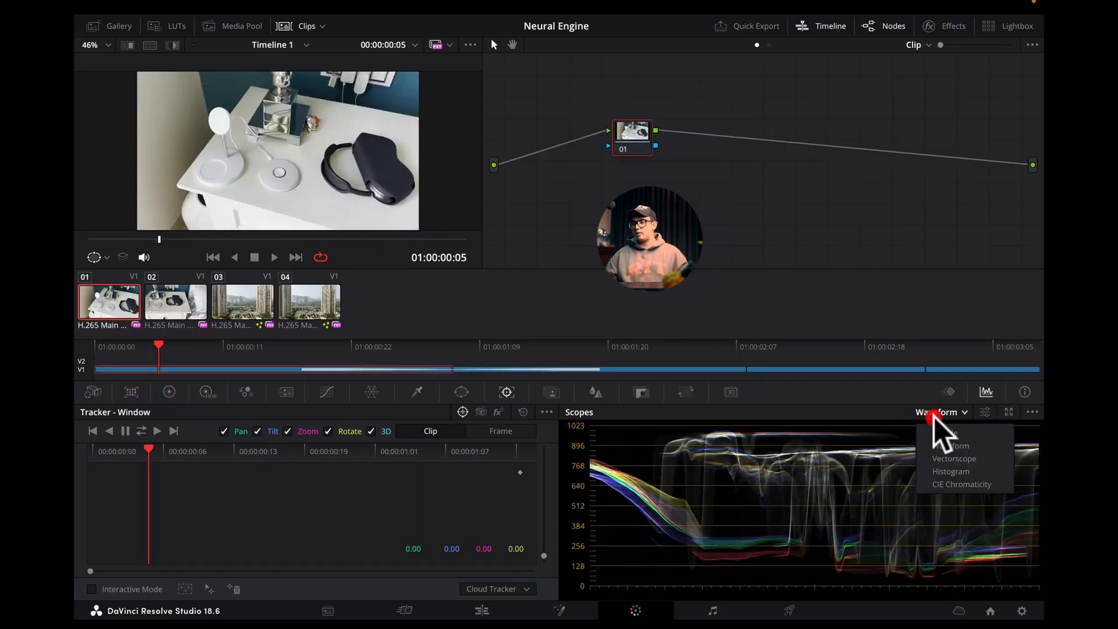
pyautogui.click(959, 459)
pyautogui.click(954, 411)
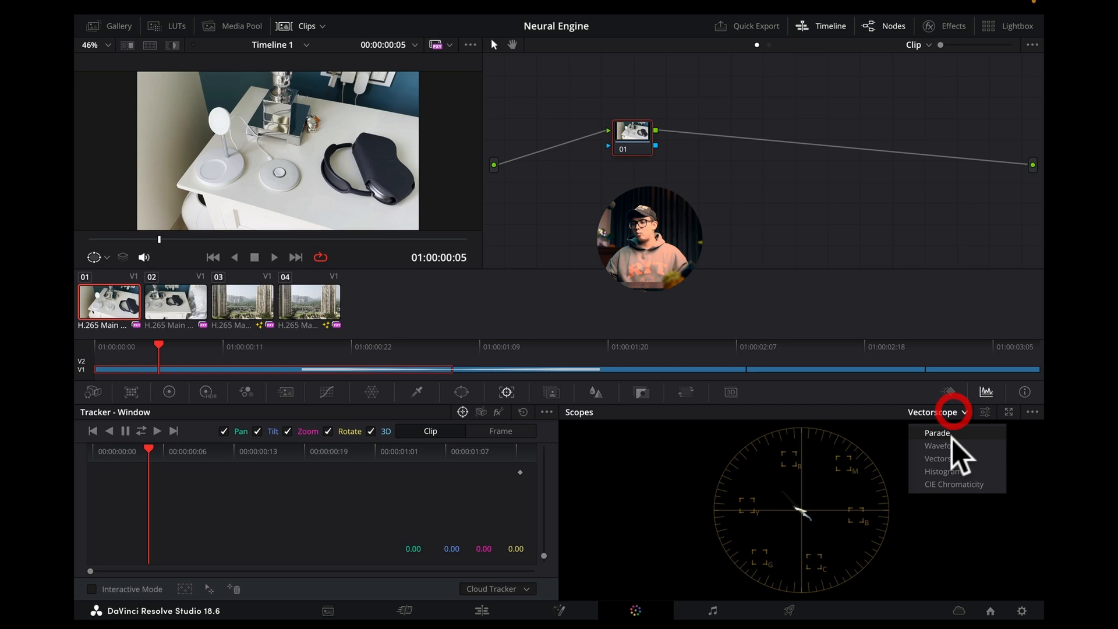
pyautogui.click(952, 469)
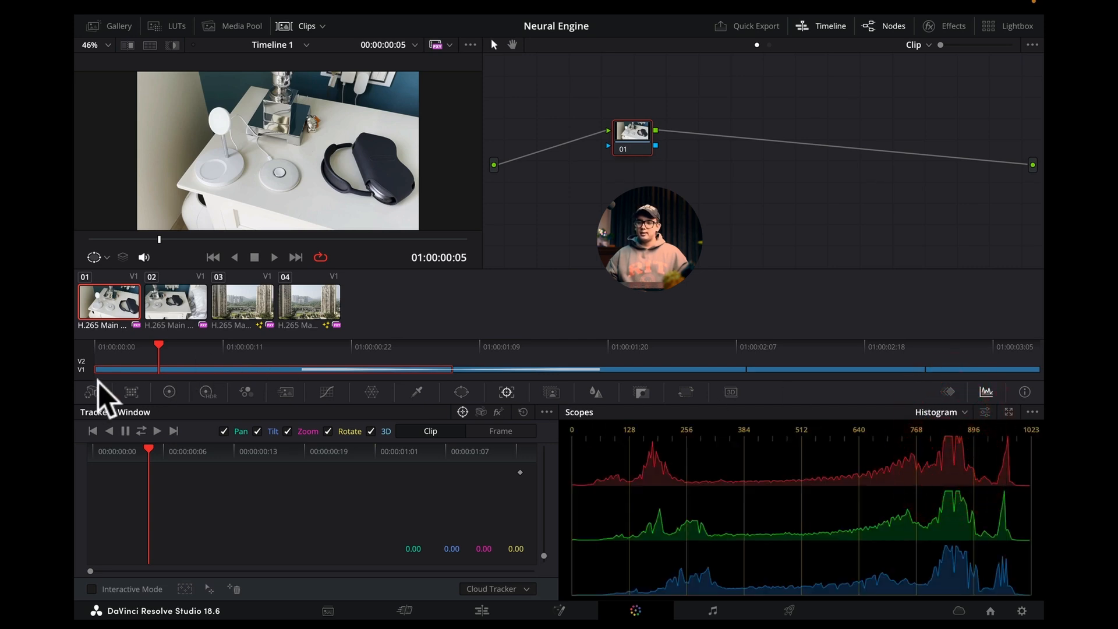
# View the Primaries color wheels, the High Dynamic Range wheels, the RGB Mixer and the Motion Effects settings.
pyautogui.click(169, 391)
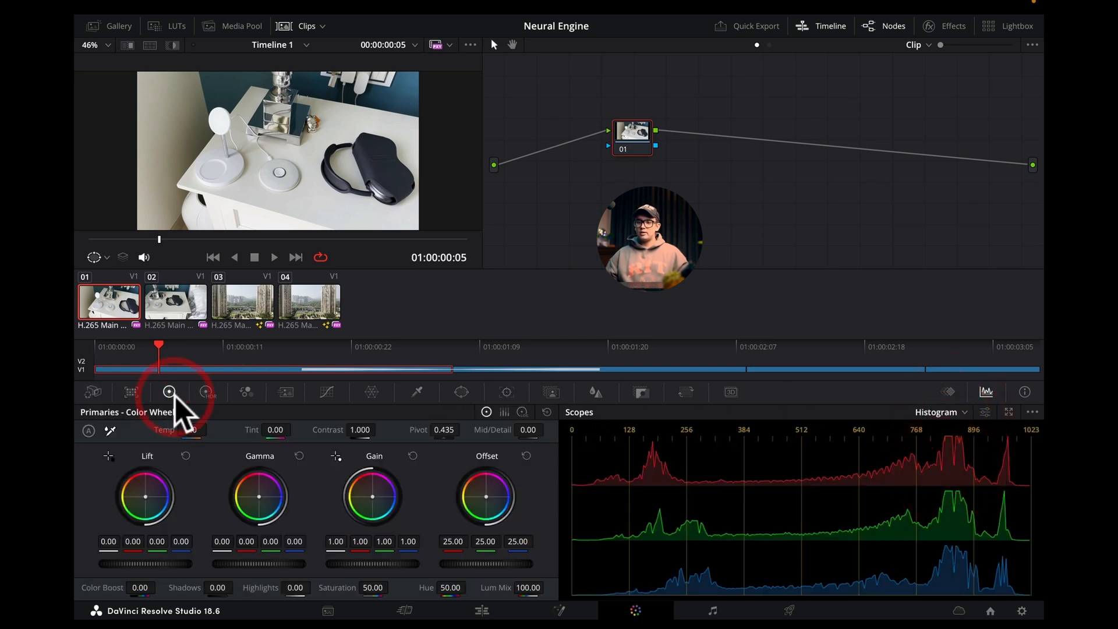
pyautogui.click(206, 391)
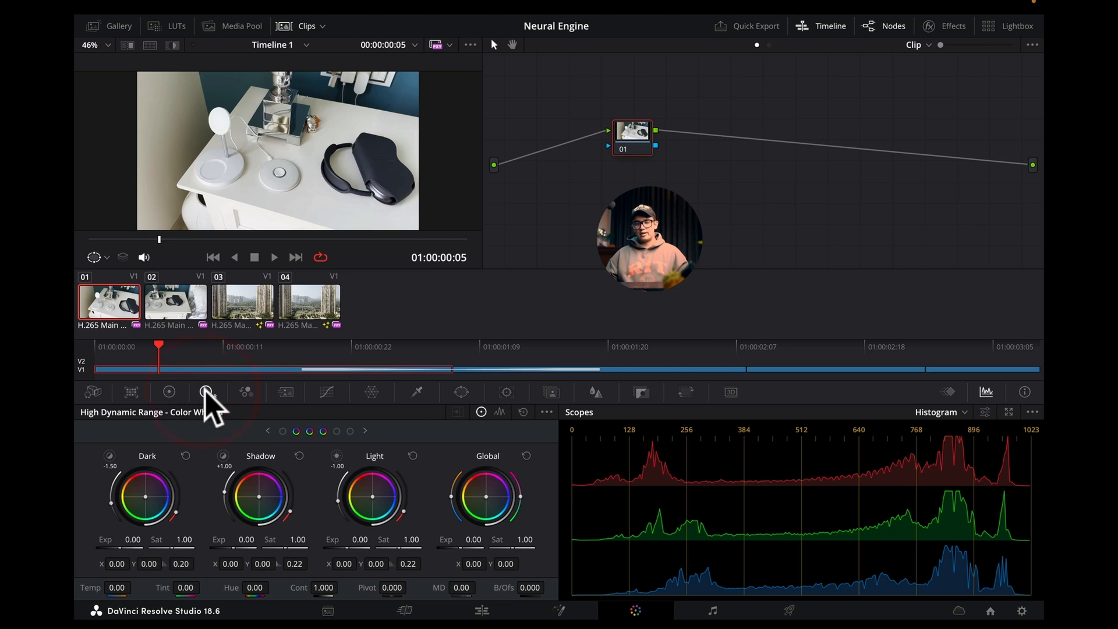
pyautogui.click(246, 392)
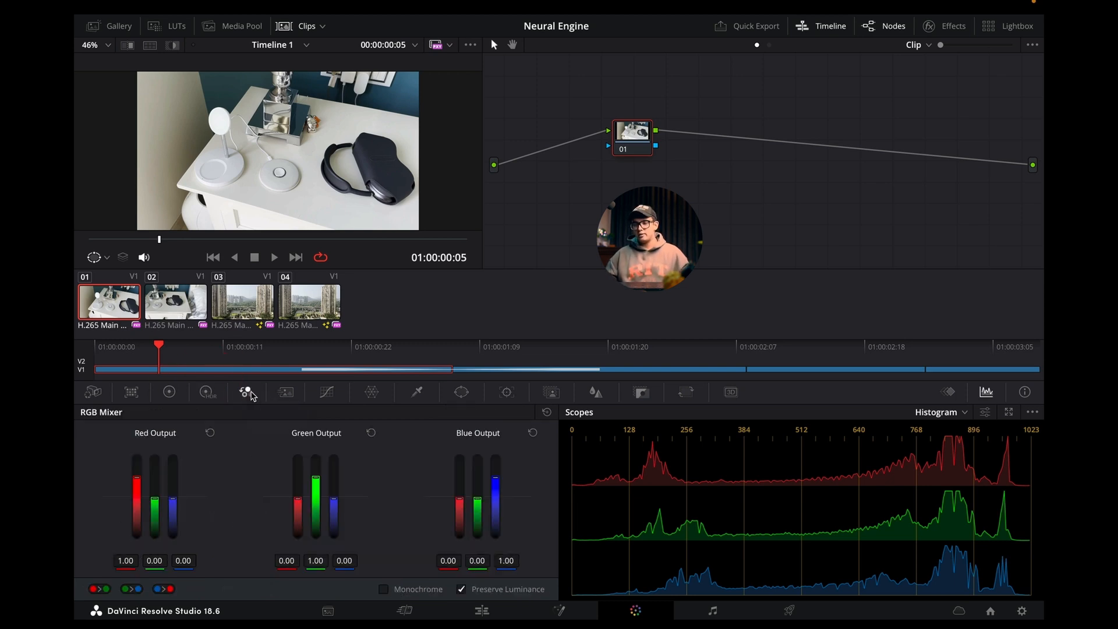
pyautogui.click(286, 393)
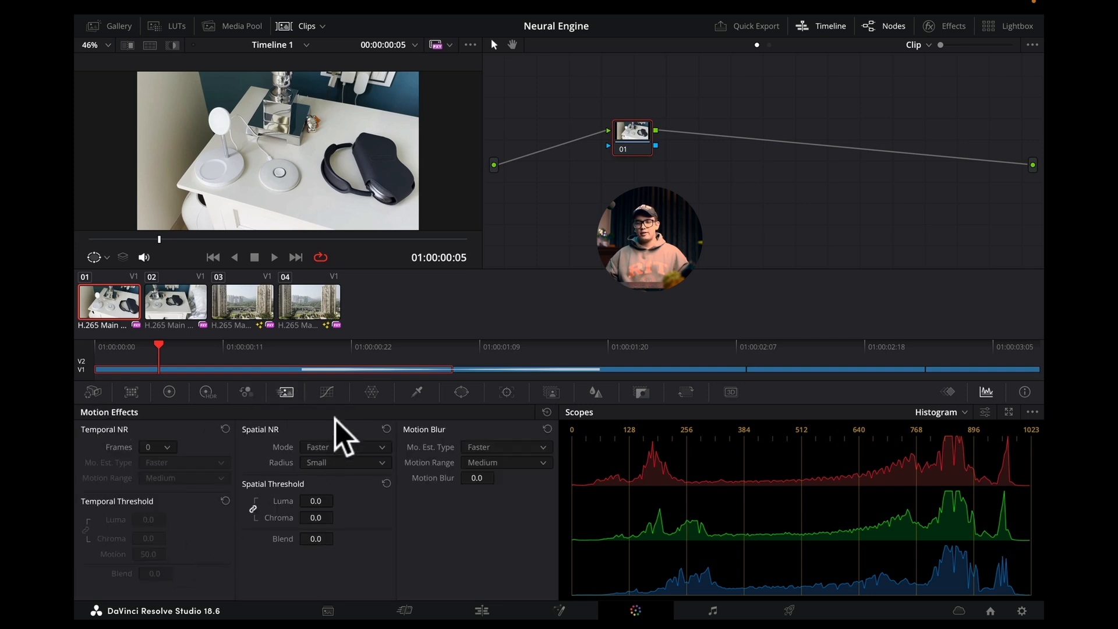
# View the Curves tool's modes, from Custom through the hue-based curves and Lum Vs Sat to the following saturation curve.
pyautogui.click(326, 392)
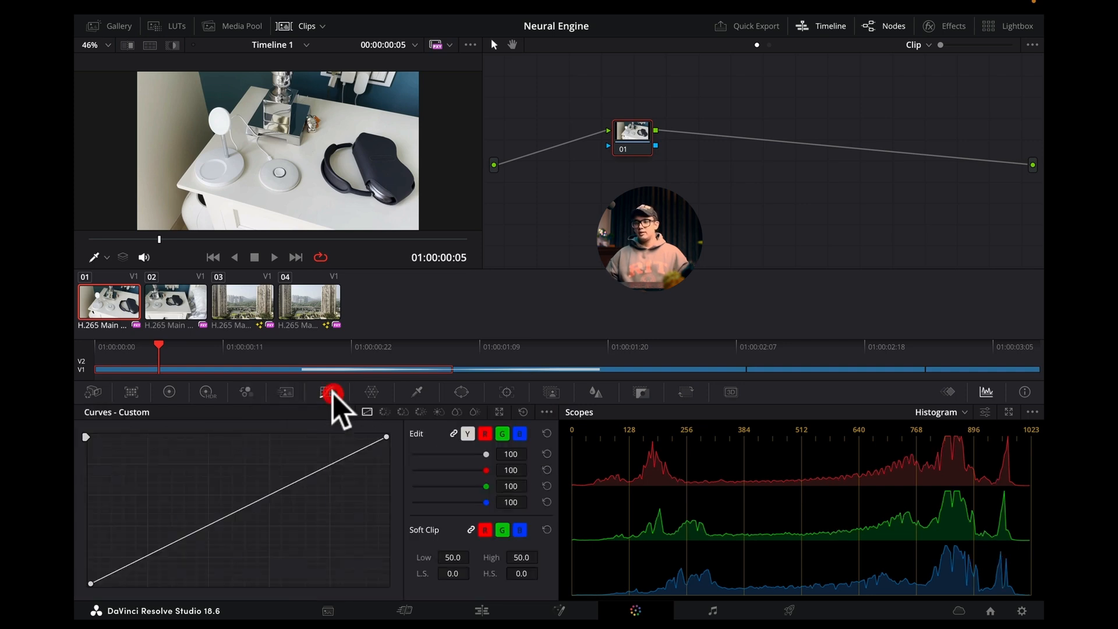
pyautogui.click(384, 412)
pyautogui.click(402, 411)
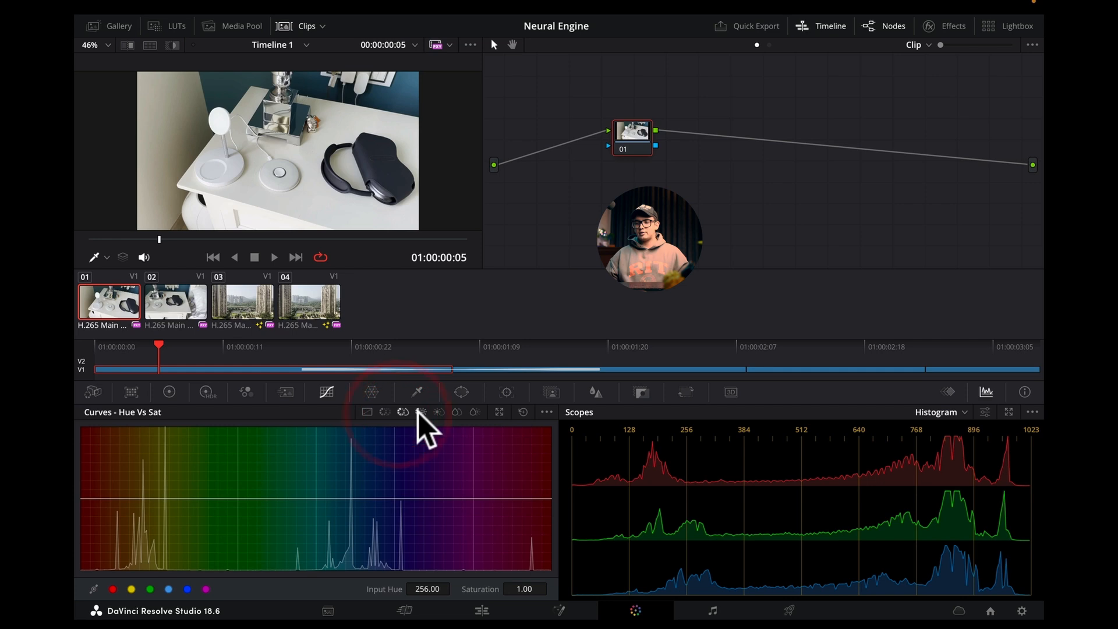
pyautogui.click(421, 412)
pyautogui.click(438, 411)
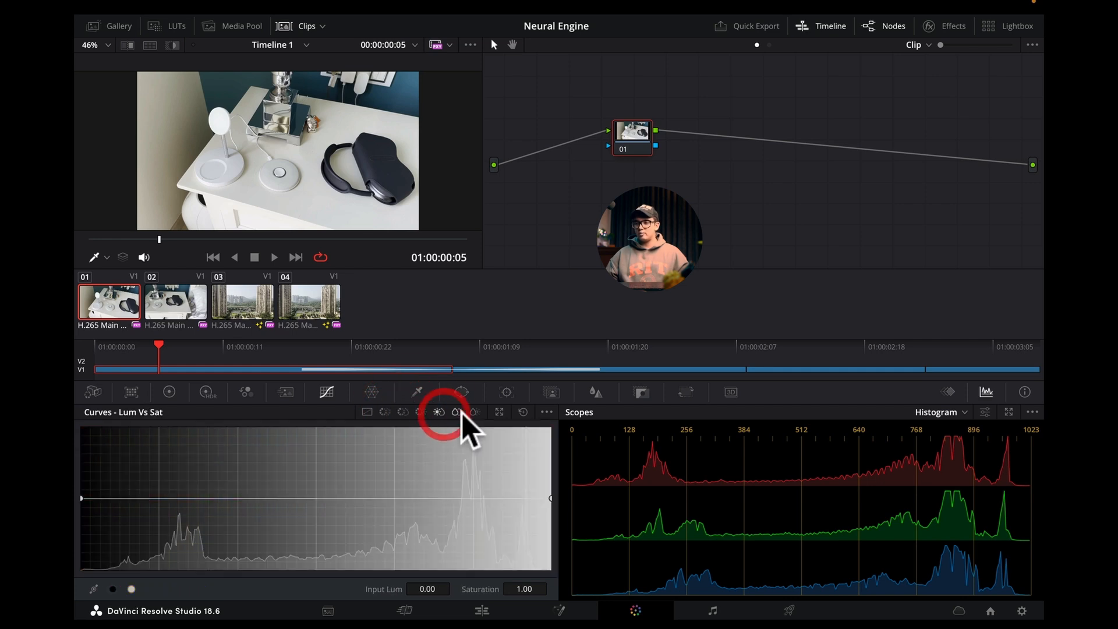
pyautogui.click(456, 411)
# Try shifting a point near the center of the Color Warper's Hue - Saturation grid, and undo the shift.
pyautogui.click(371, 392)
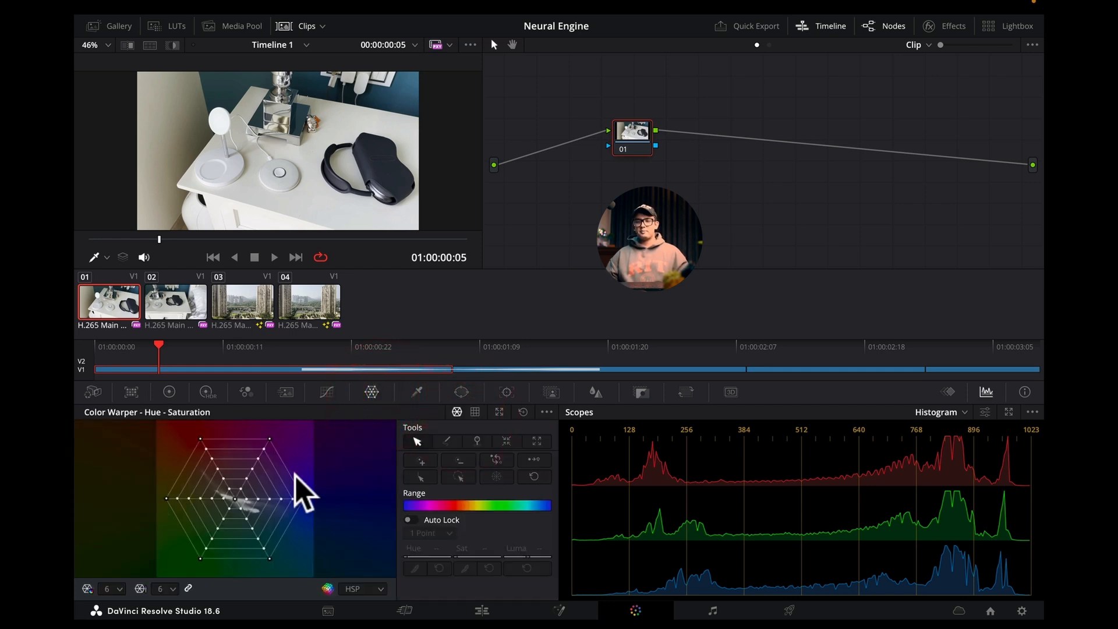
pyautogui.moveTo(223, 478); pyautogui.dragTo(247, 466)
pyautogui.press('super+z')
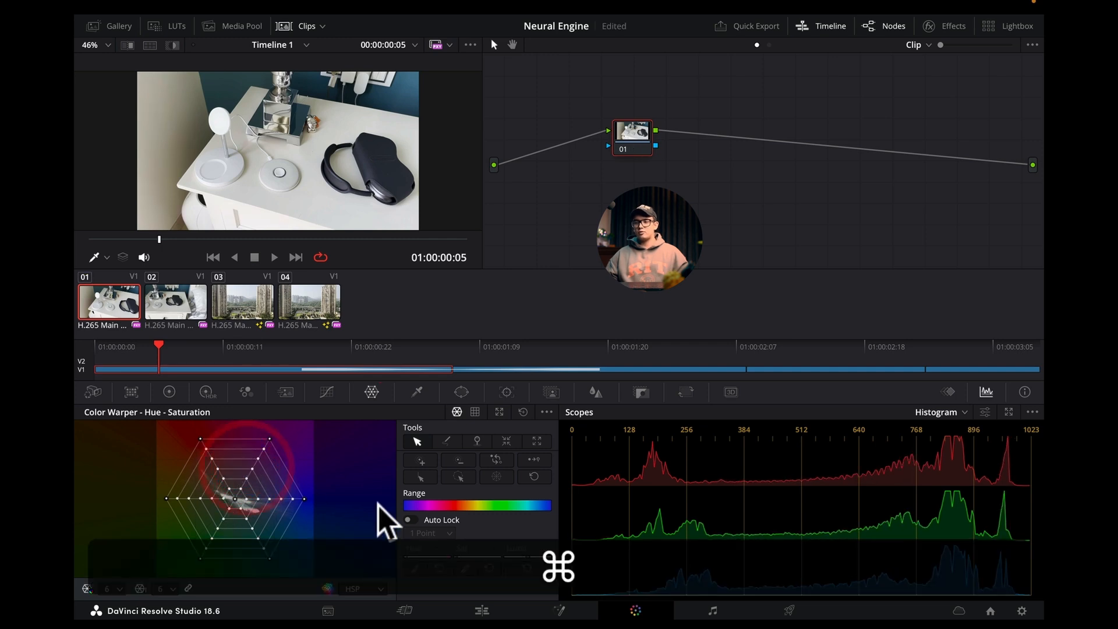
# View the Qualifier, Window, Tracker, Magic Mask and Blur tools for the first clip.
pyautogui.click(415, 391)
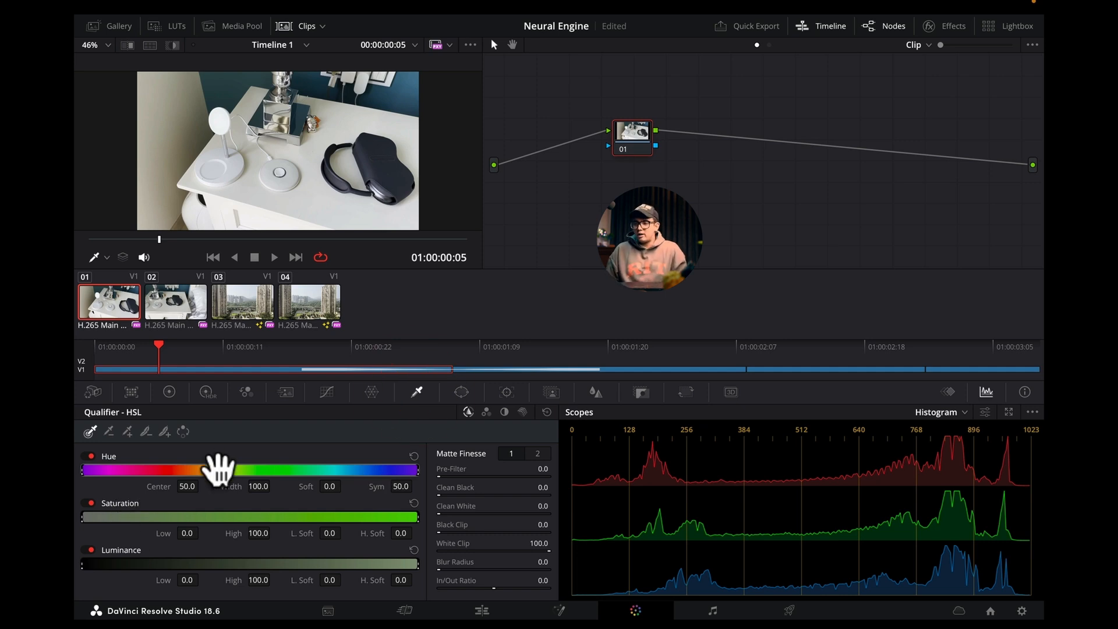
pyautogui.click(474, 392)
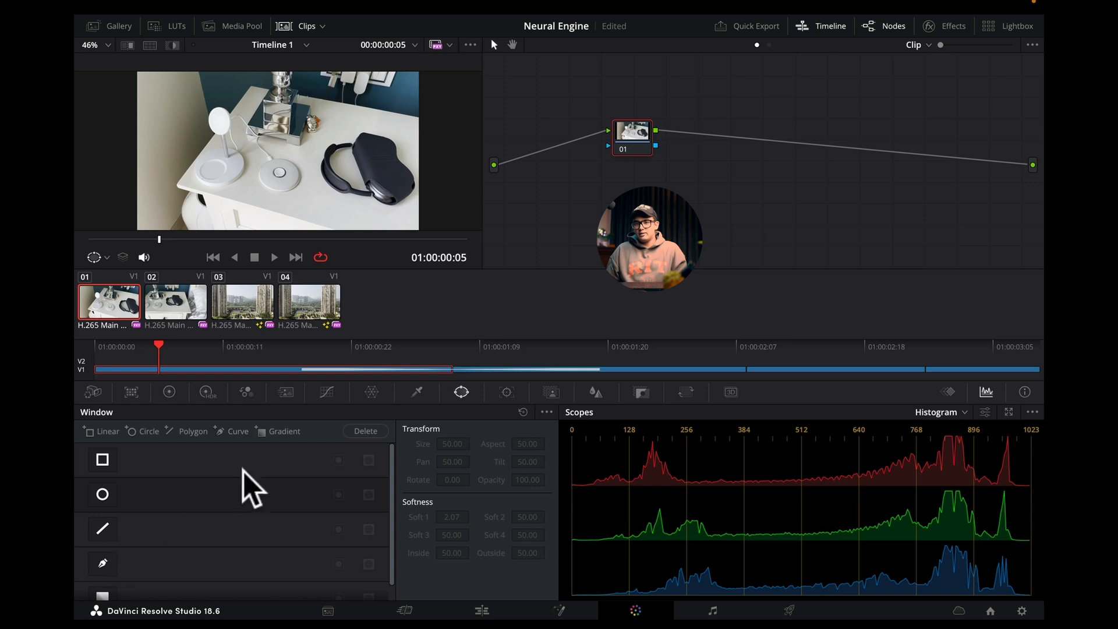
pyautogui.click(508, 393)
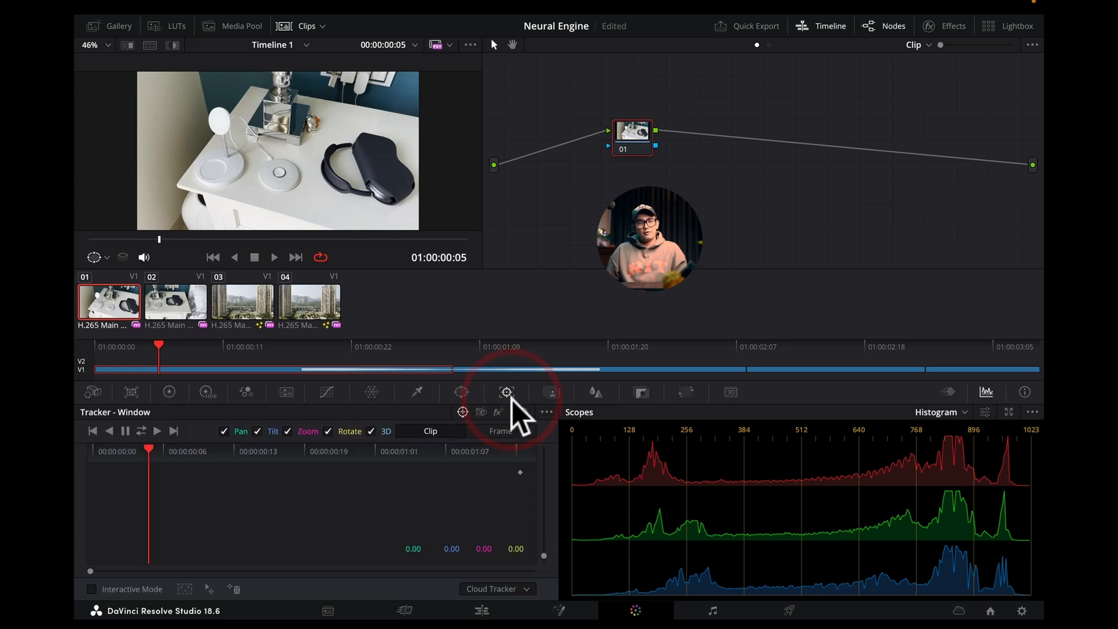
pyautogui.click(551, 392)
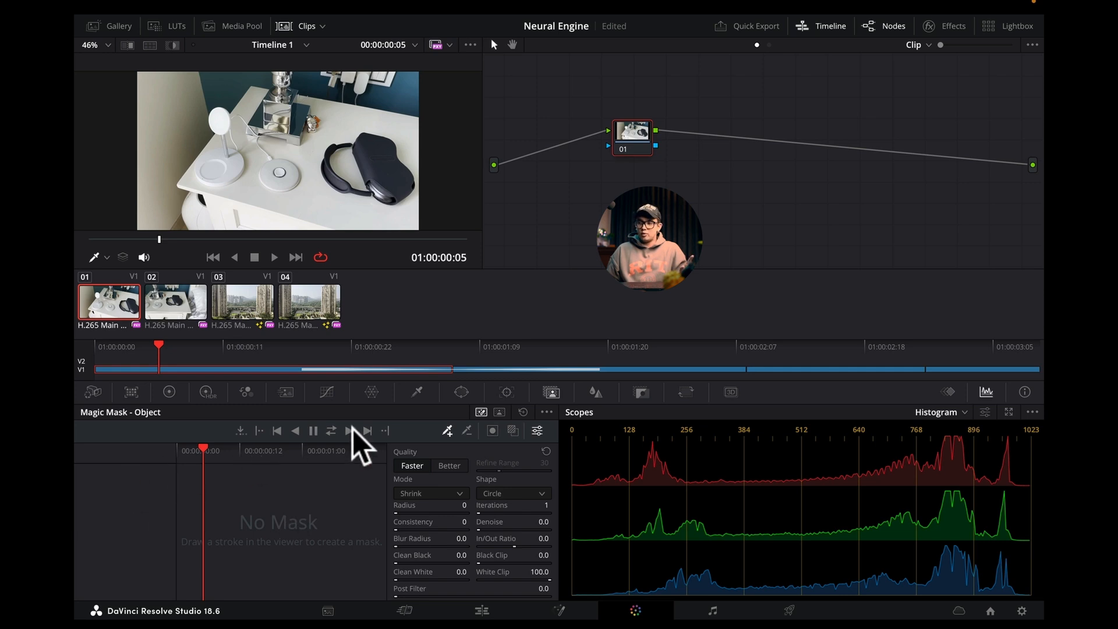
pyautogui.click(592, 393)
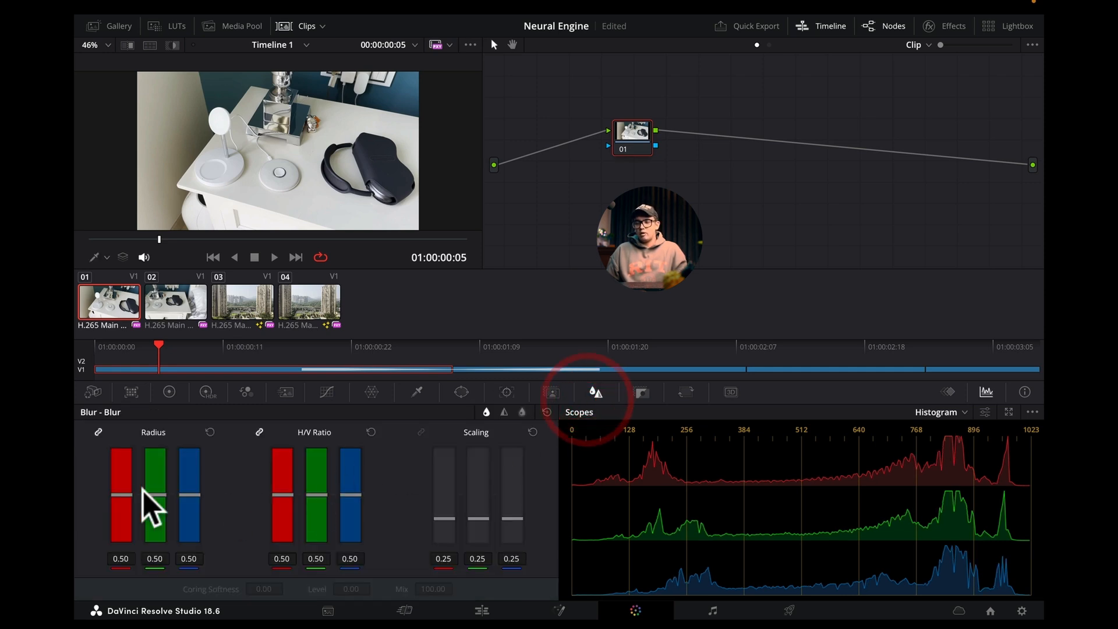
# Try adjusting the Blur radius and undo the change, and view the Key and Sizing tools.
pyautogui.moveTo(126, 511)
pyautogui.mouseDown()
pyautogui.moveTo(126, 487)
pyautogui.moveTo(125, 511)
pyautogui.mouseUp()
pyautogui.press('super+z')
pyautogui.click(641, 392)
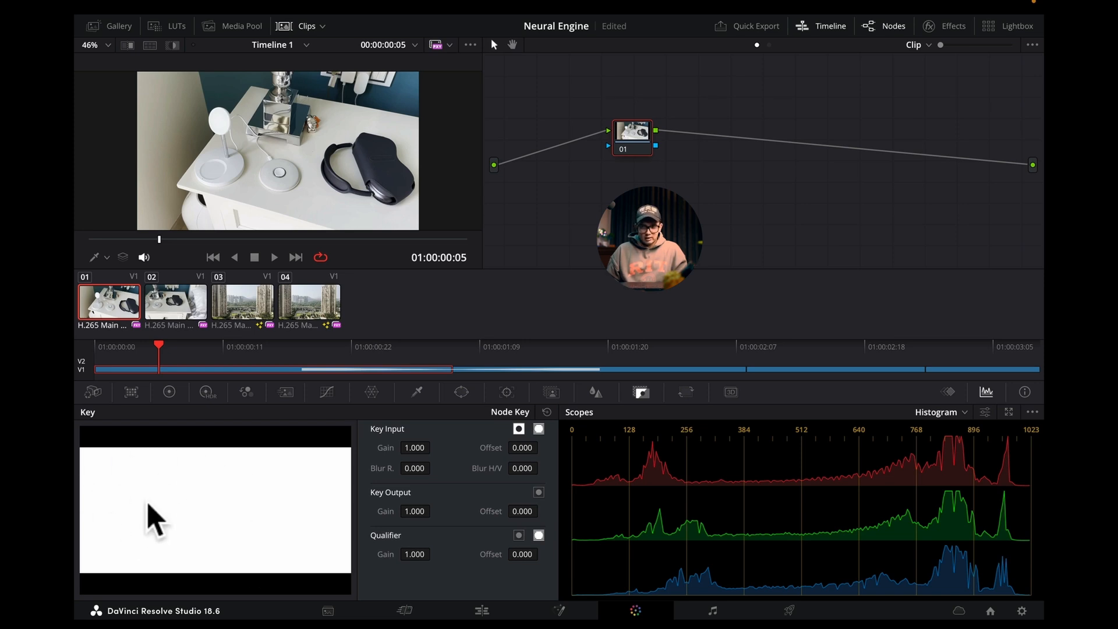
pyautogui.click(683, 394)
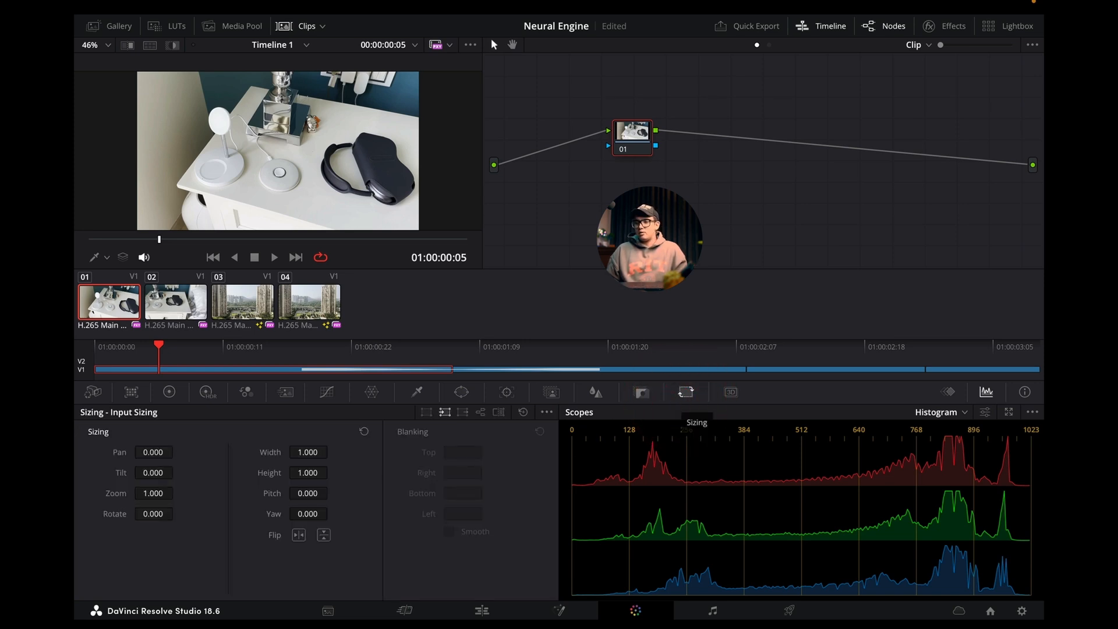
pyautogui.click(732, 393)
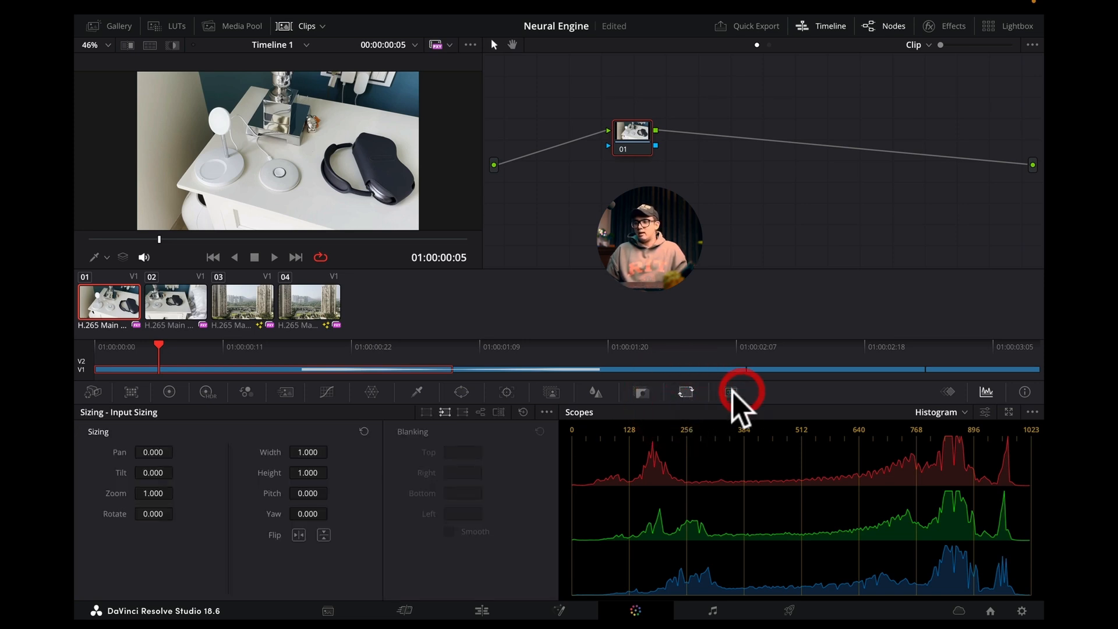
pyautogui.click(735, 392)
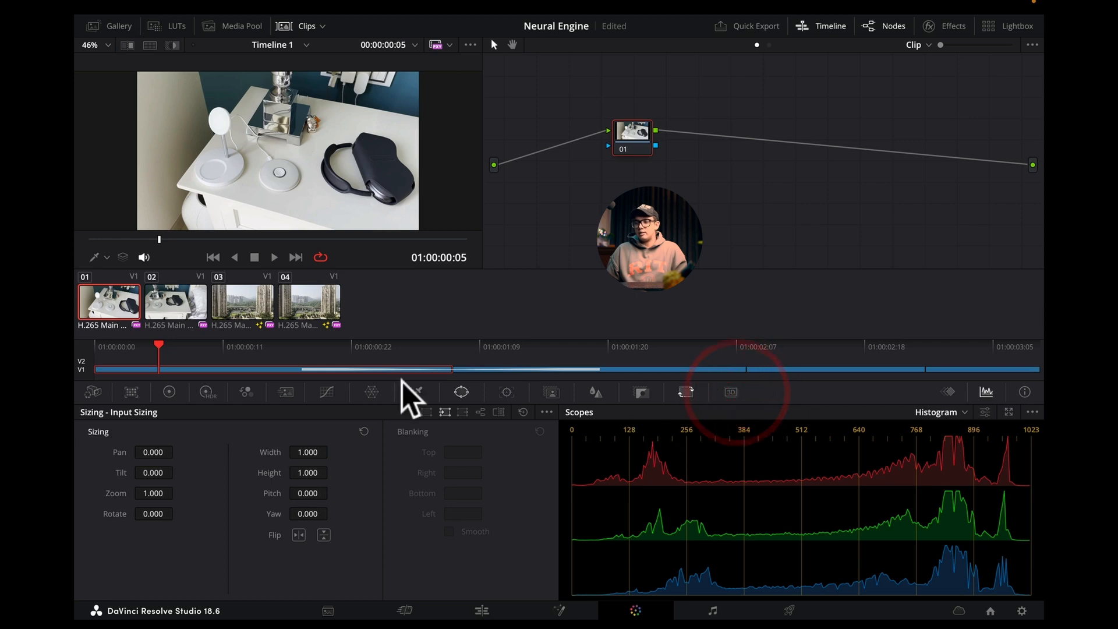
# View the histogram's display settings and the Primaries Log Wheels, returning to the Color Wheels.
pyautogui.click(170, 391)
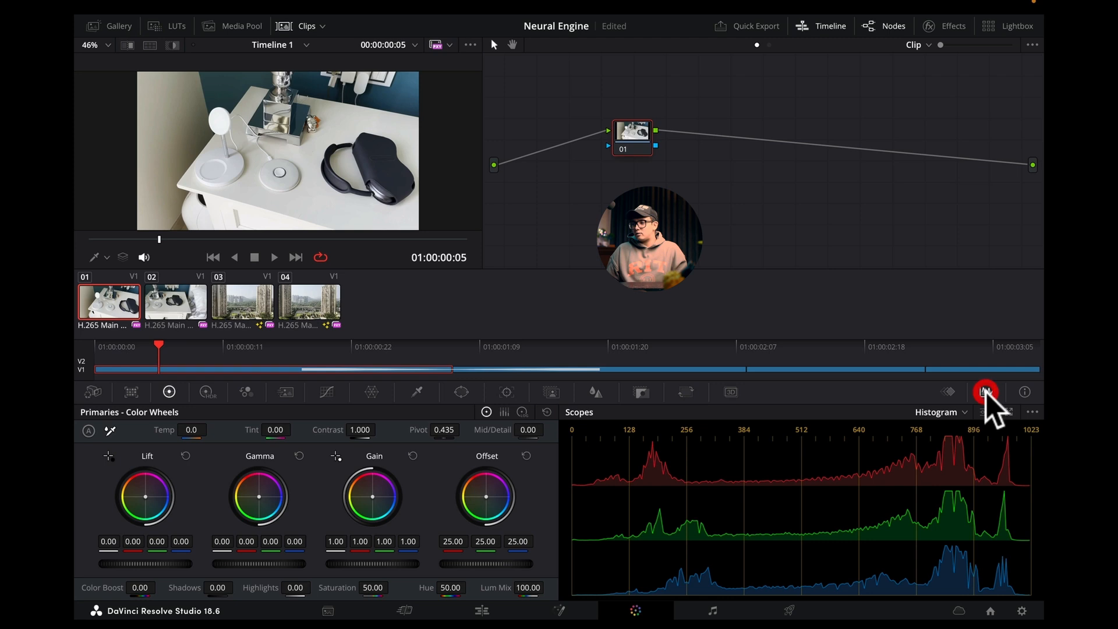
pyautogui.click(985, 412)
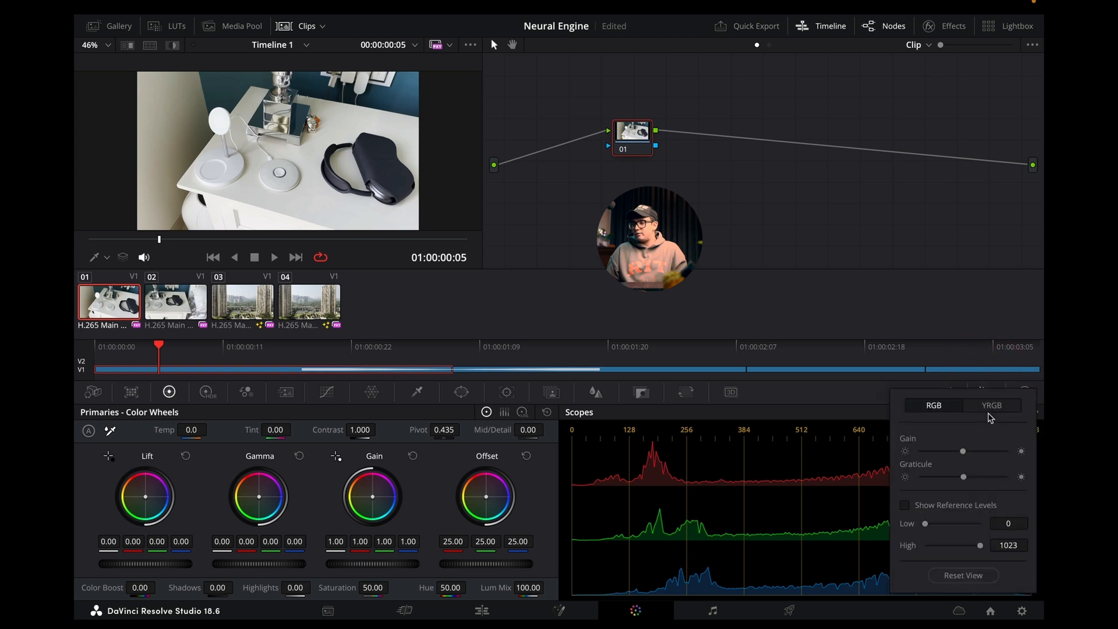
pyautogui.click(816, 401)
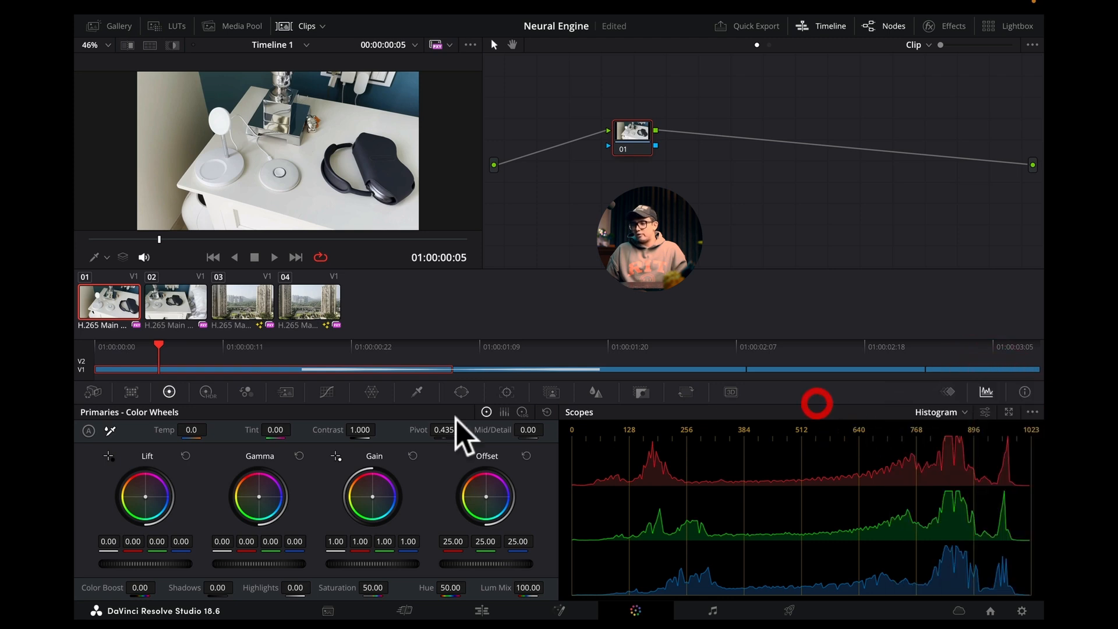
pyautogui.click(521, 411)
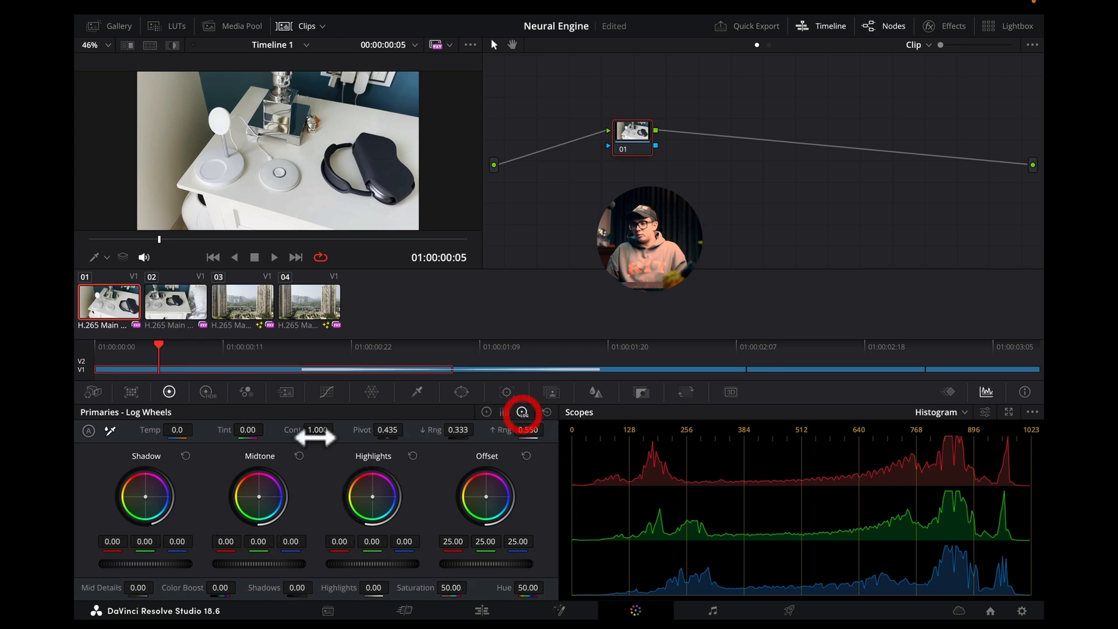
pyautogui.click(487, 411)
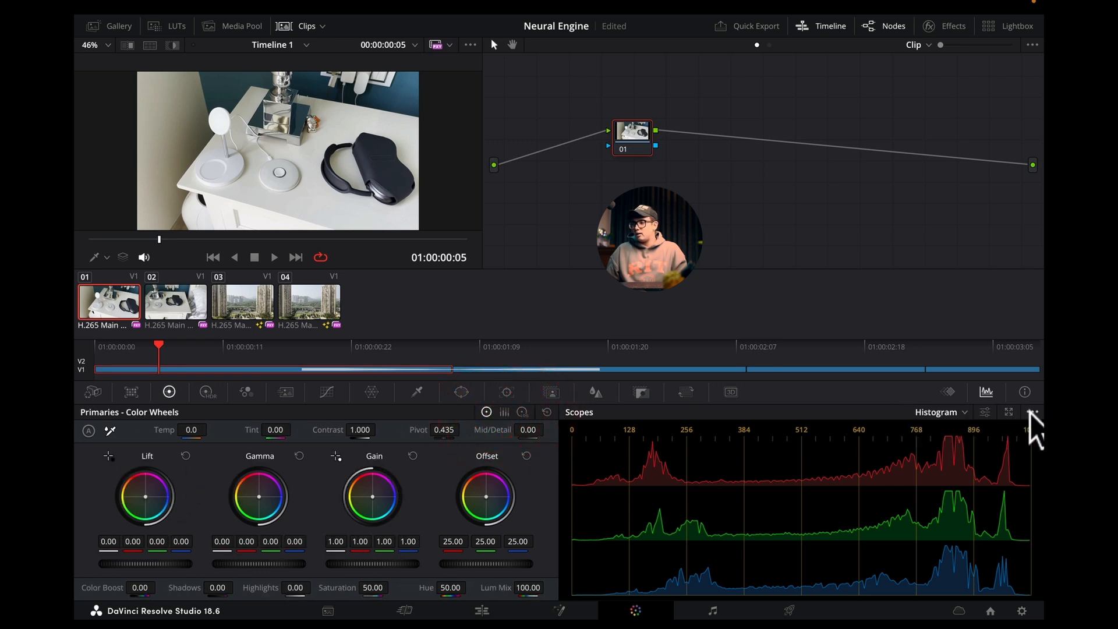
# Examine the Histogram and Waveform in the expanded scopes window, close it, and view the available scope types.
pyautogui.click(1030, 412)
pyautogui.click(1030, 412)
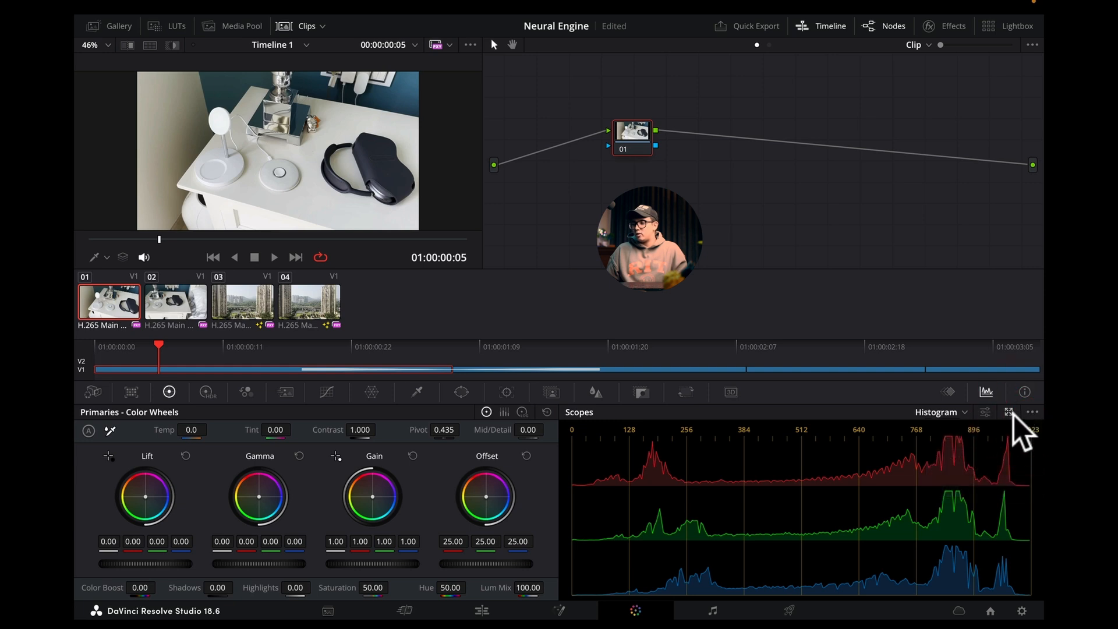
pyautogui.click(1009, 412)
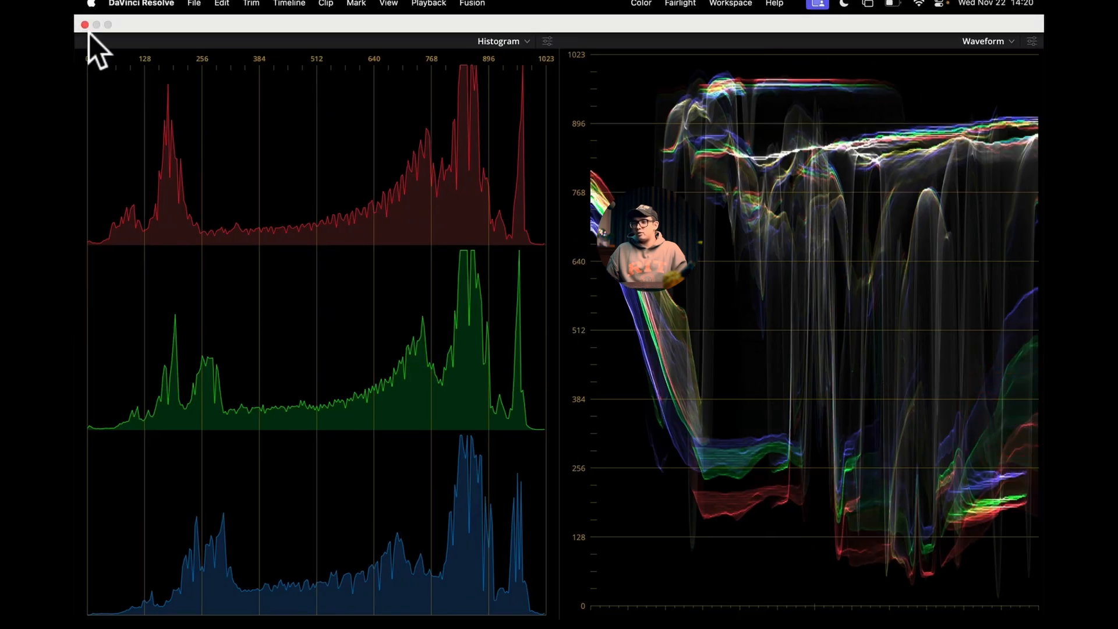
pyautogui.click(84, 25)
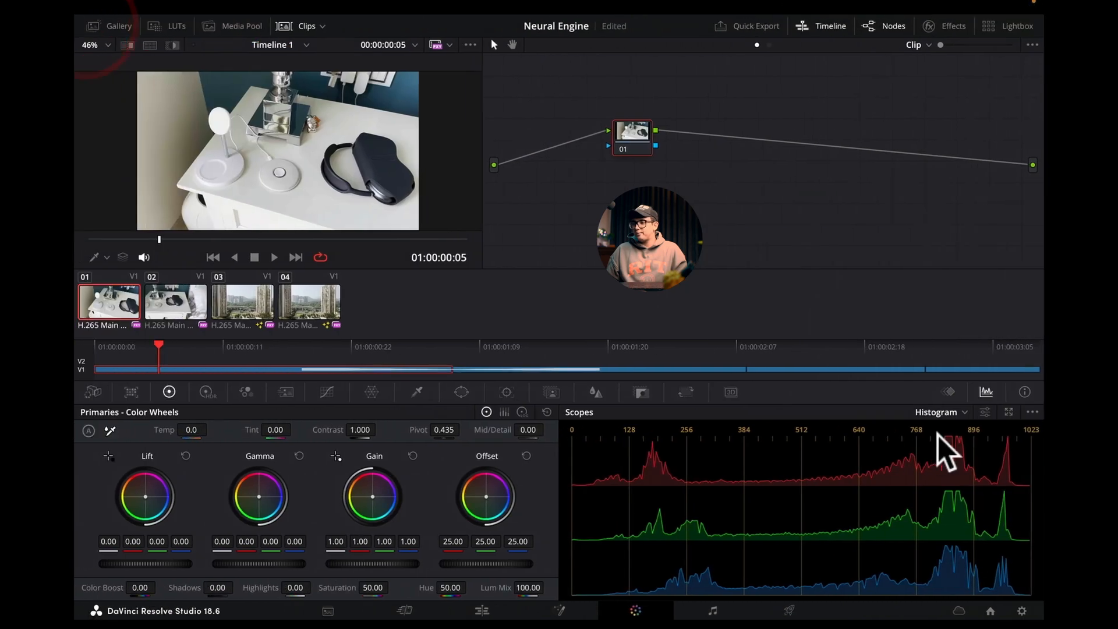
pyautogui.click(950, 415)
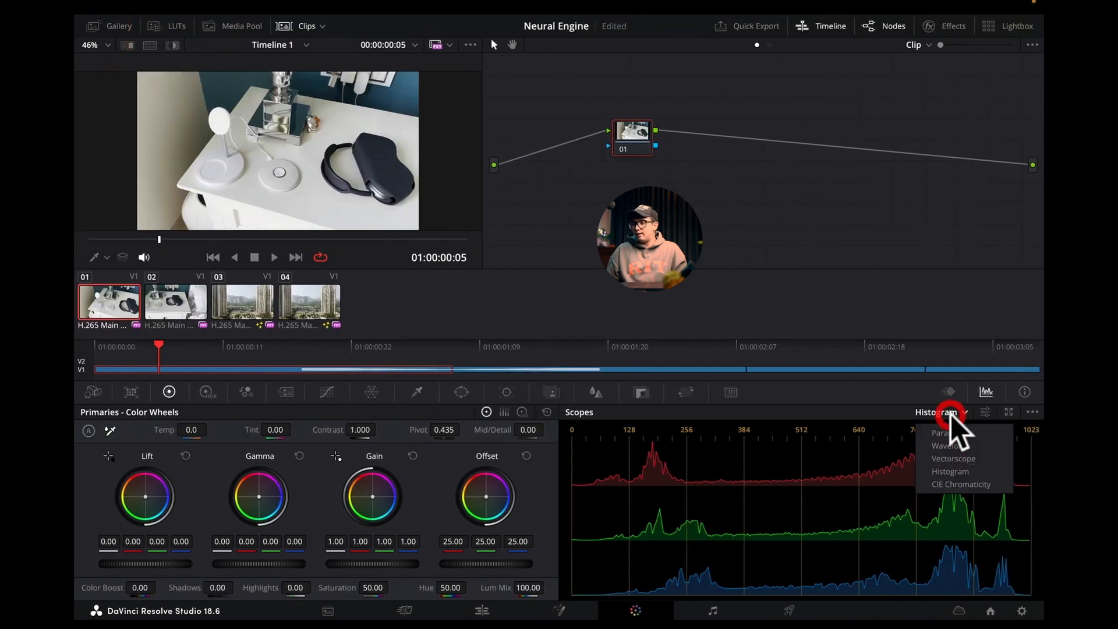
pyautogui.click(794, 205)
# Apply the Color Palette effect from the Resolve FX Generate category to node 01 of the first clip.
pyautogui.click(941, 26)
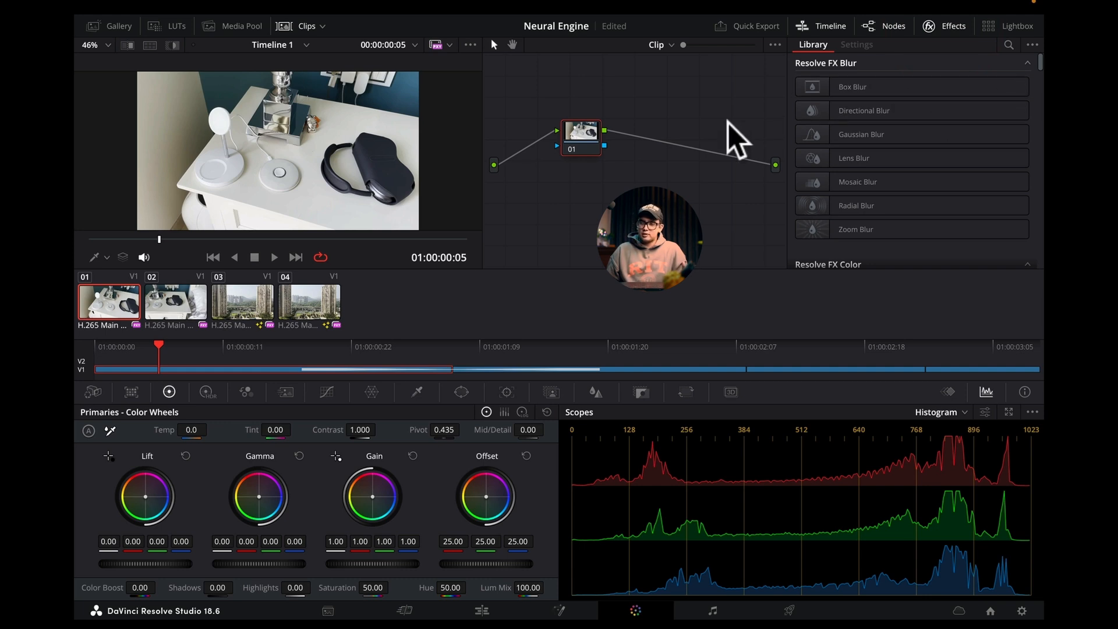
pyautogui.scroll(-5, 848, 219)
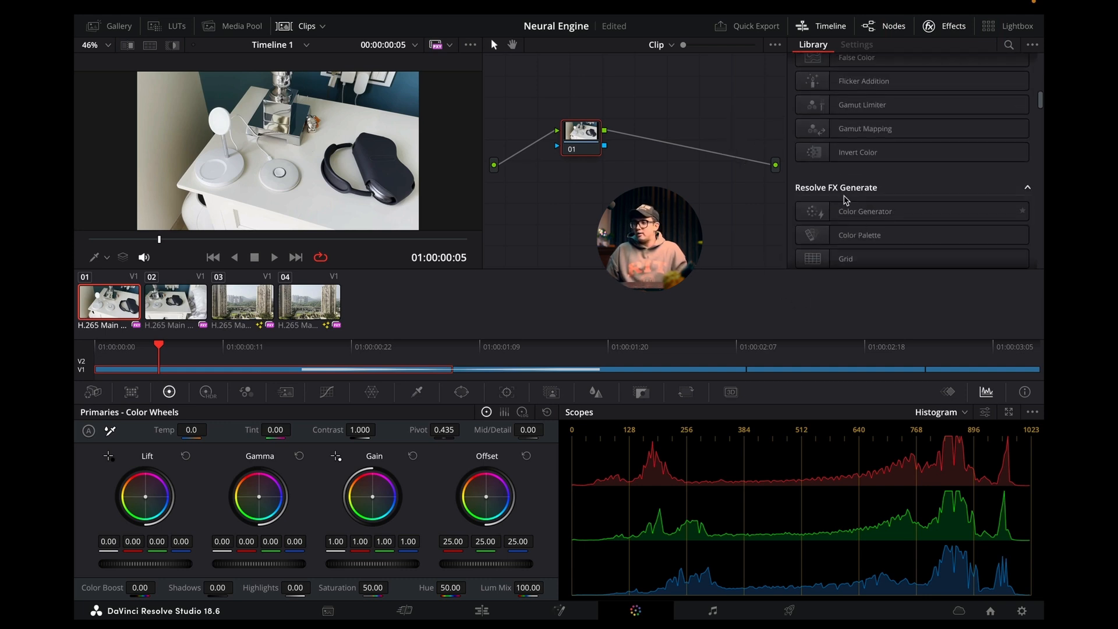
pyautogui.scroll(-2, 846, 201)
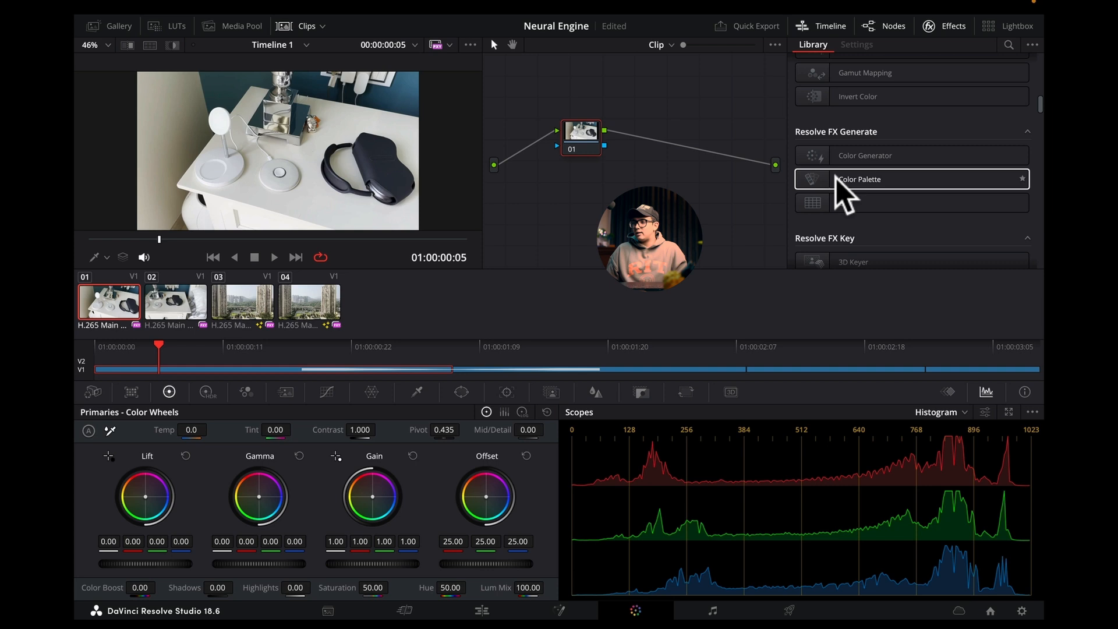
pyautogui.moveTo(833, 169); pyautogui.dragTo(581, 138)
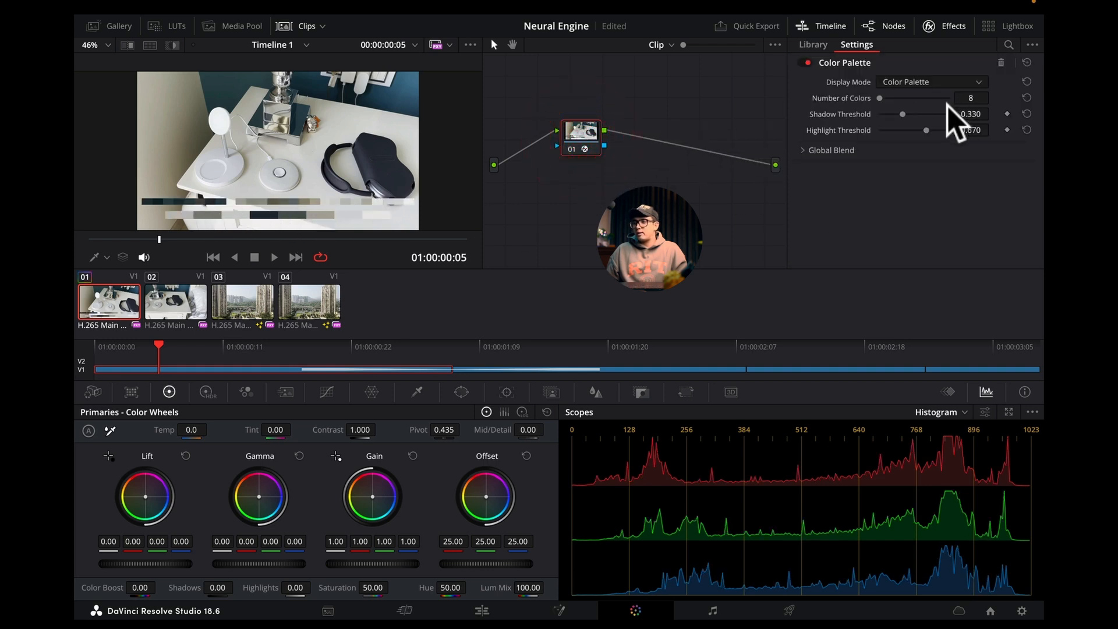
# Set the Color Palette's Shadow Threshold to 0.266 and Highlight Threshold to 0.863, and move node 01 slightly up in the node graph.
pyautogui.moveTo(880, 98); pyautogui.dragTo(897, 116)
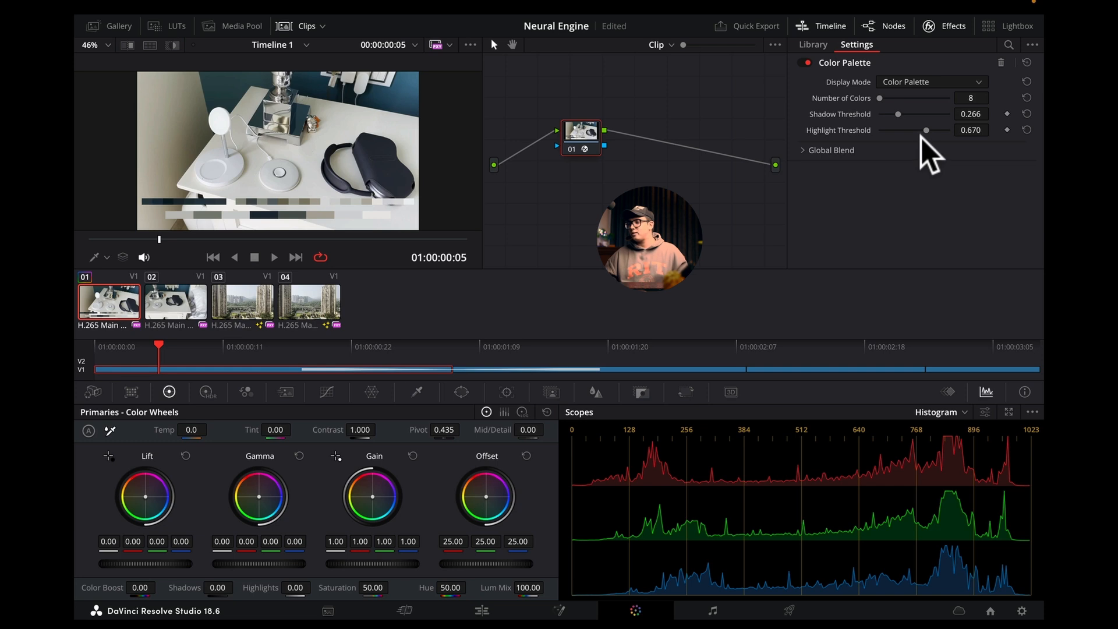
pyautogui.moveTo(926, 130)
pyautogui.mouseDown()
pyautogui.moveTo(905, 130)
pyautogui.moveTo(939, 130)
pyautogui.mouseUp()
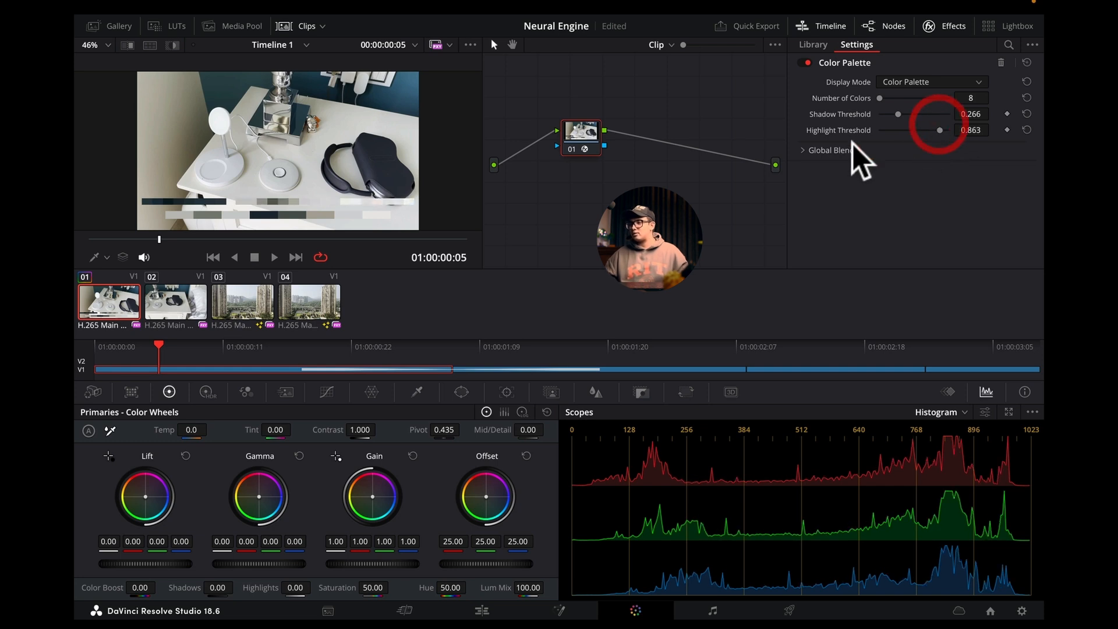
pyautogui.moveTo(574, 133); pyautogui.dragTo(567, 119)
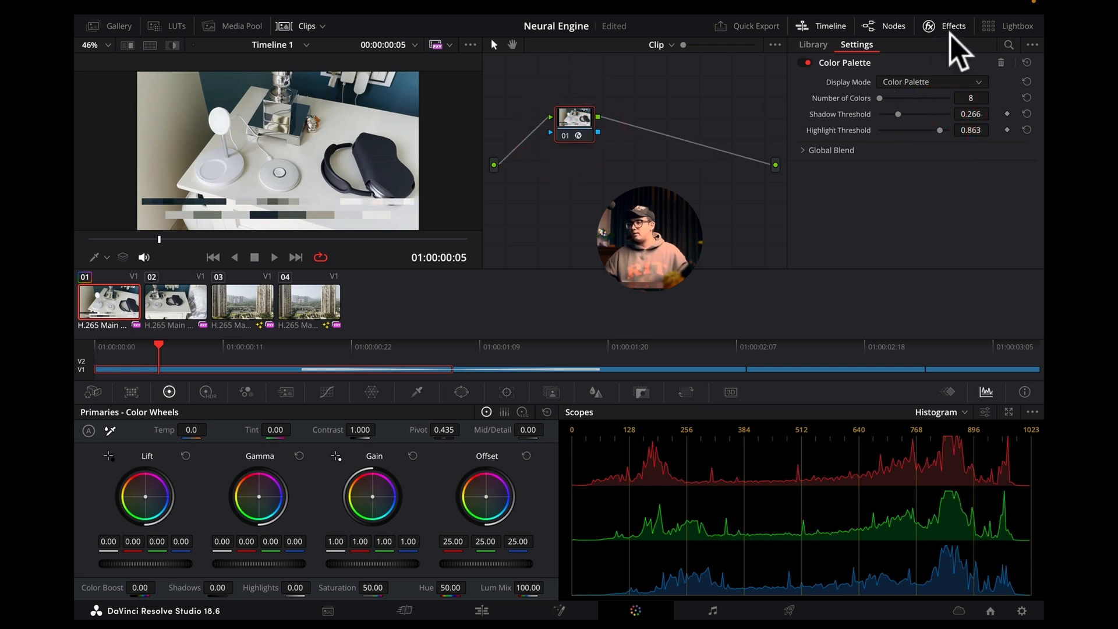
# View all the timeline's clips in the Lightbox and return to the color controls.
pyautogui.click(1013, 25)
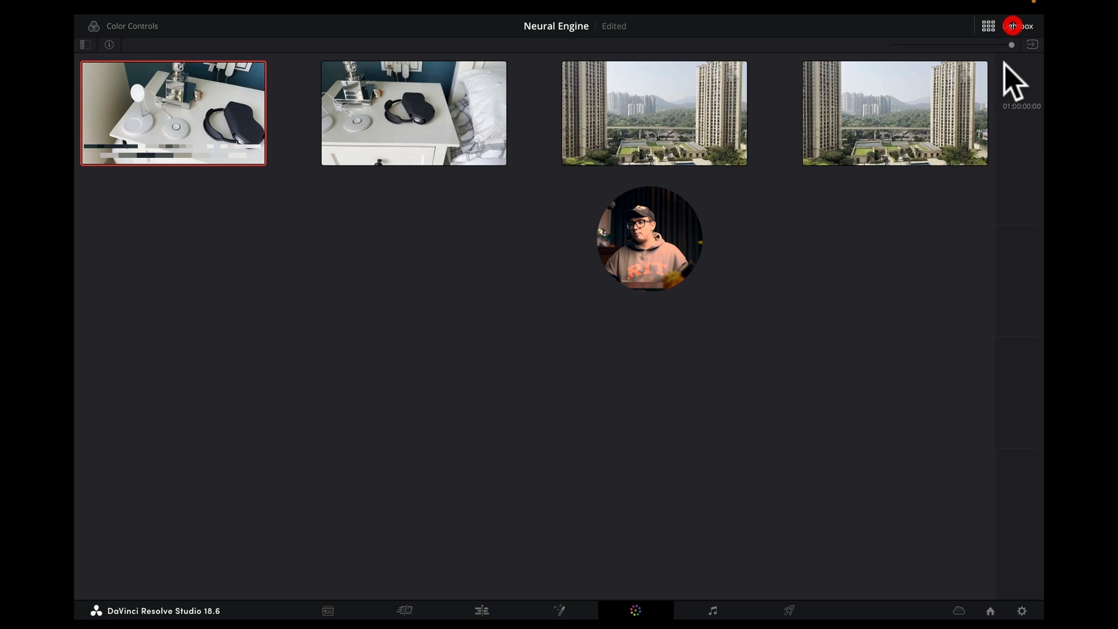
pyautogui.click(674, 163)
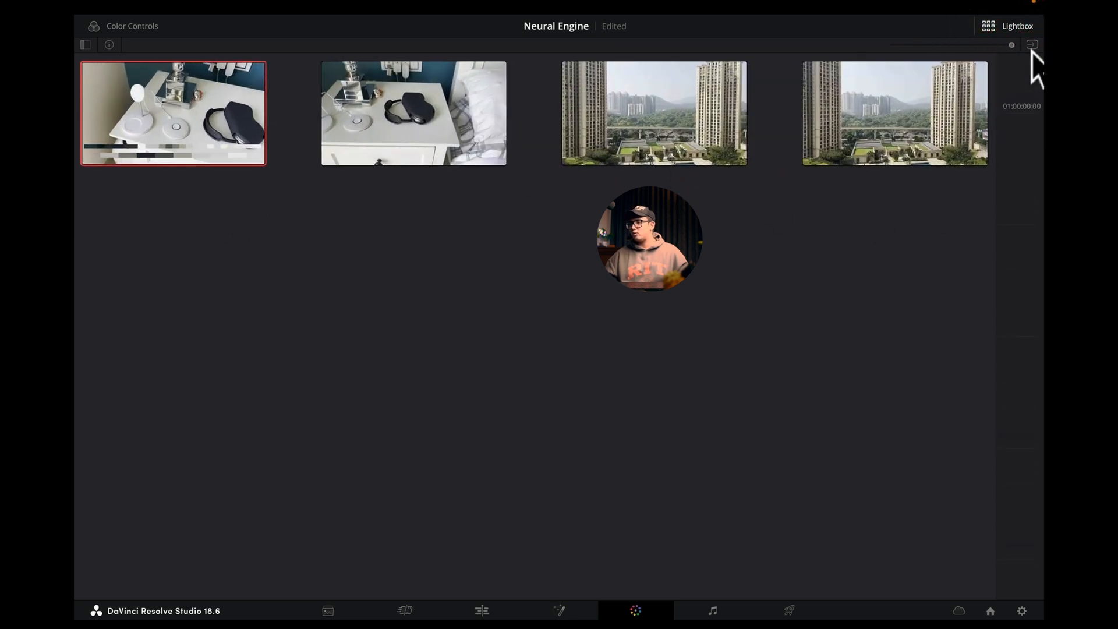
pyautogui.click(1022, 31)
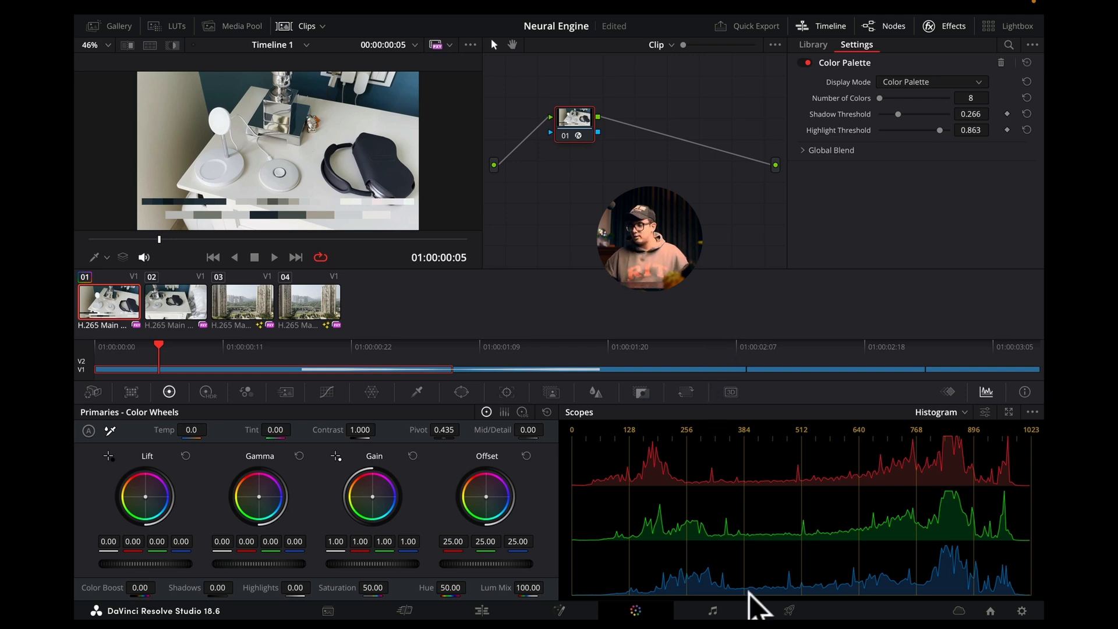
# Open the Fairlight page, enlarge the timeline's clips, and move the playhead to 01:00:02:03.
pyautogui.click(710, 609)
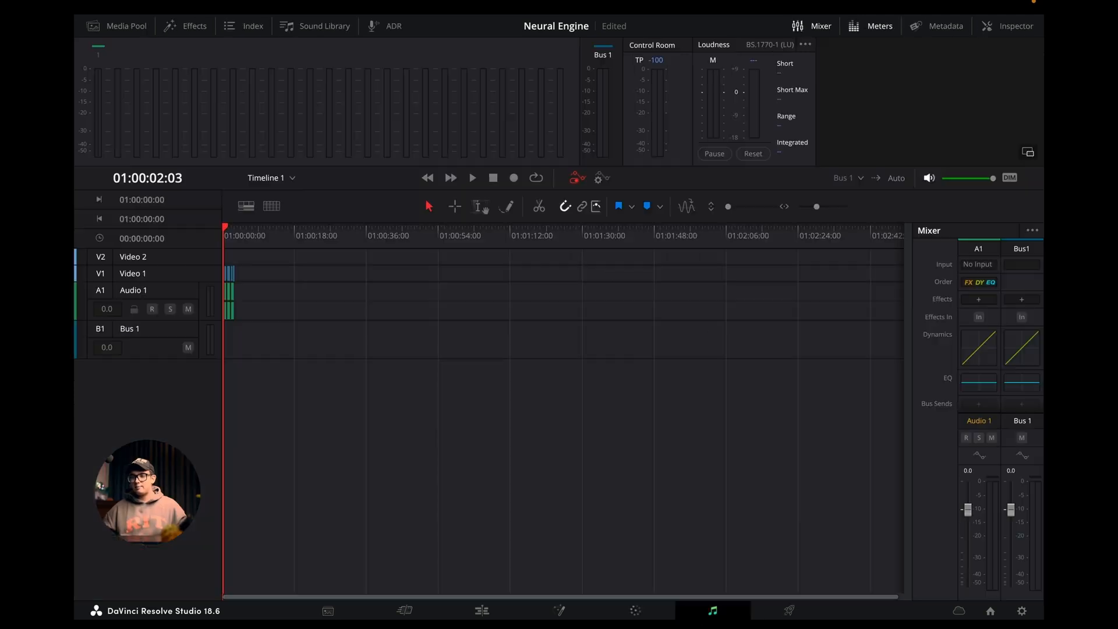
pyautogui.keyDown('shift'); pyautogui.click(476, 451); pyautogui.keyUp('shift')
pyautogui.moveTo(284, 226); pyautogui.dragTo(729, 268)
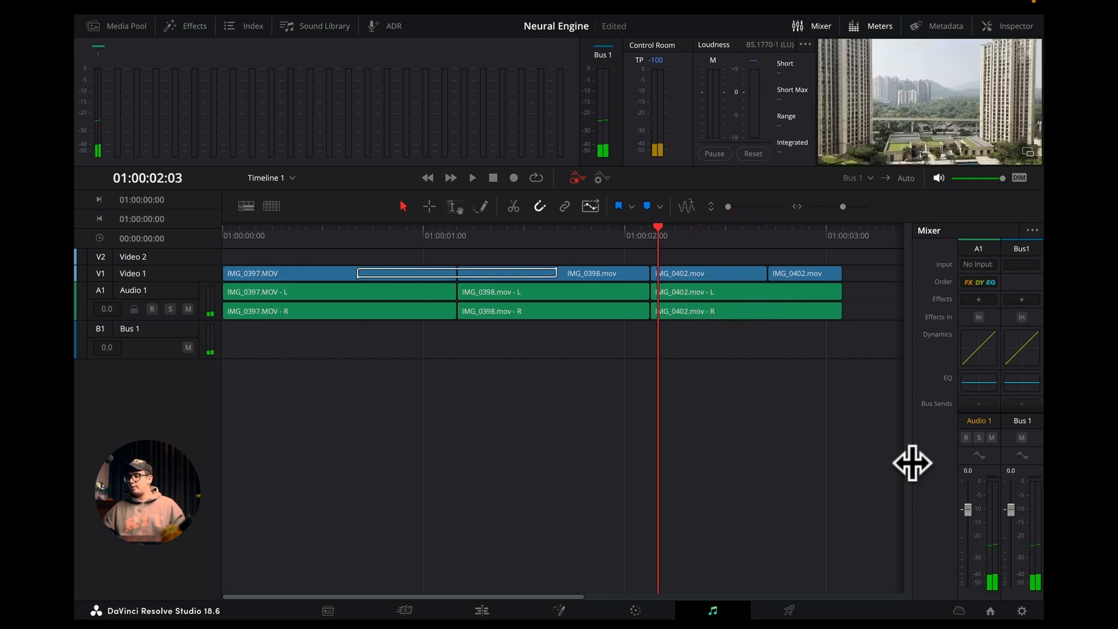
pyautogui.click(747, 461)
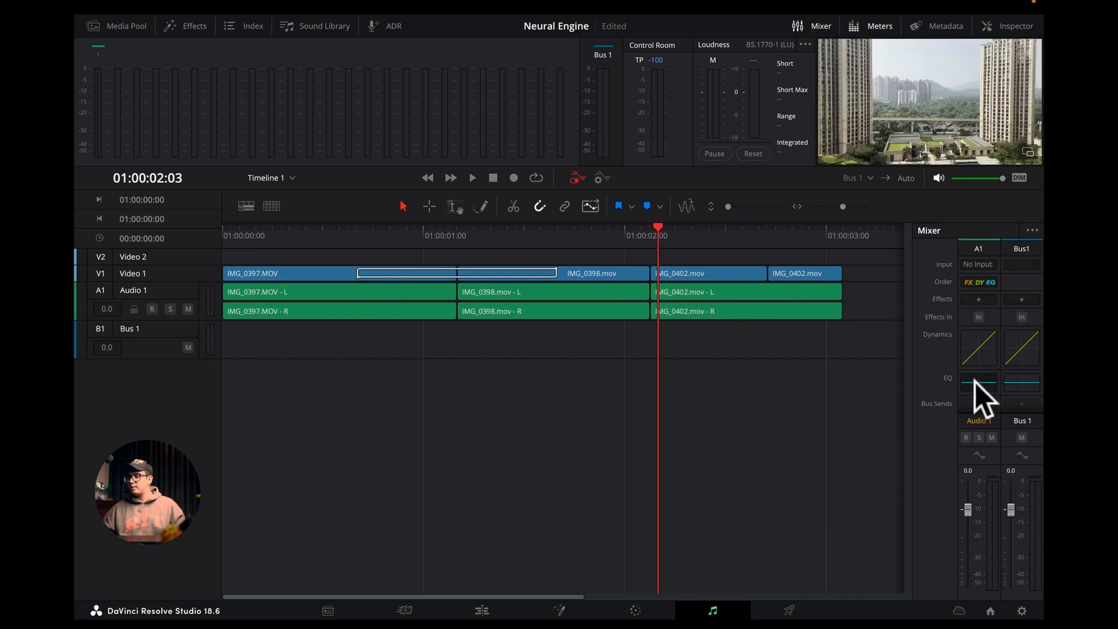
# Add the Fairlight FX Multiband Compressor to the Audio 1 track.
pyautogui.click(977, 300)
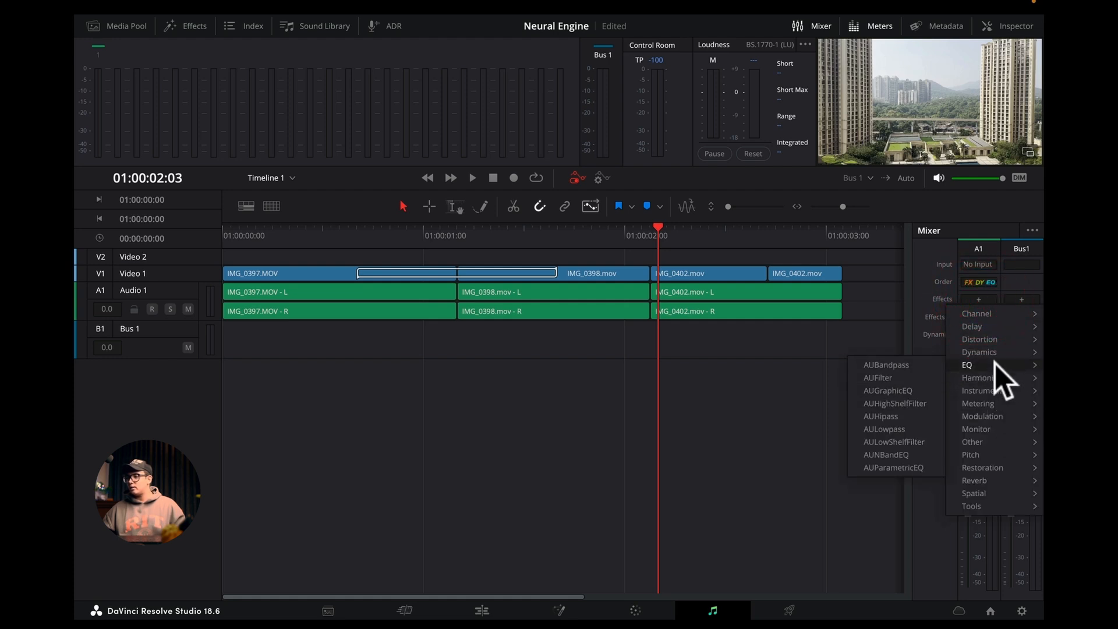
pyautogui.moveTo(991, 356)
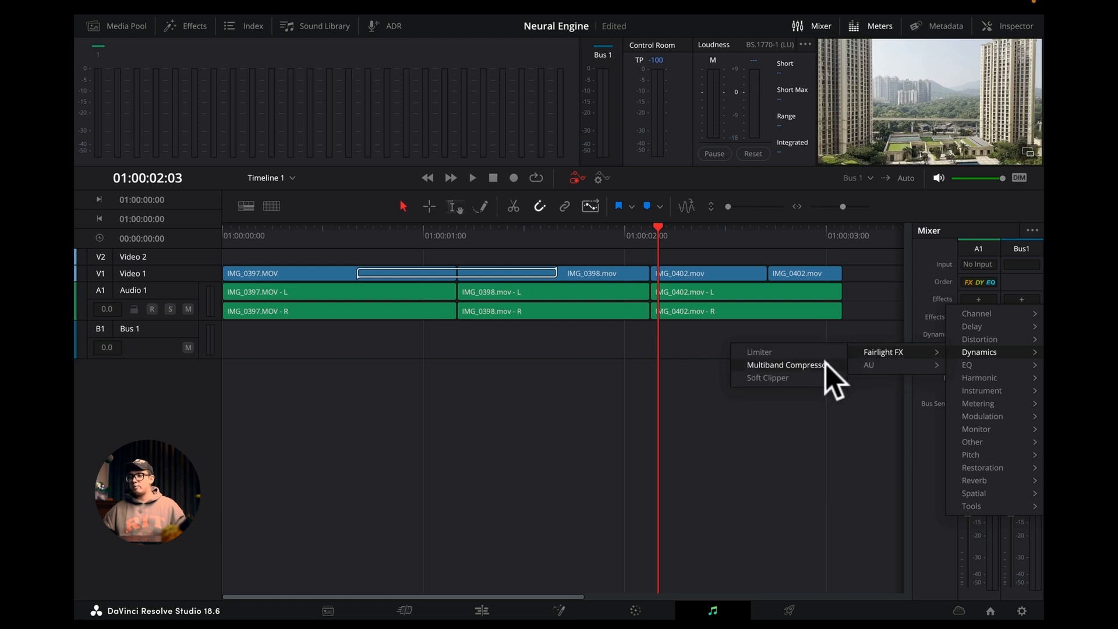
pyautogui.click(825, 365)
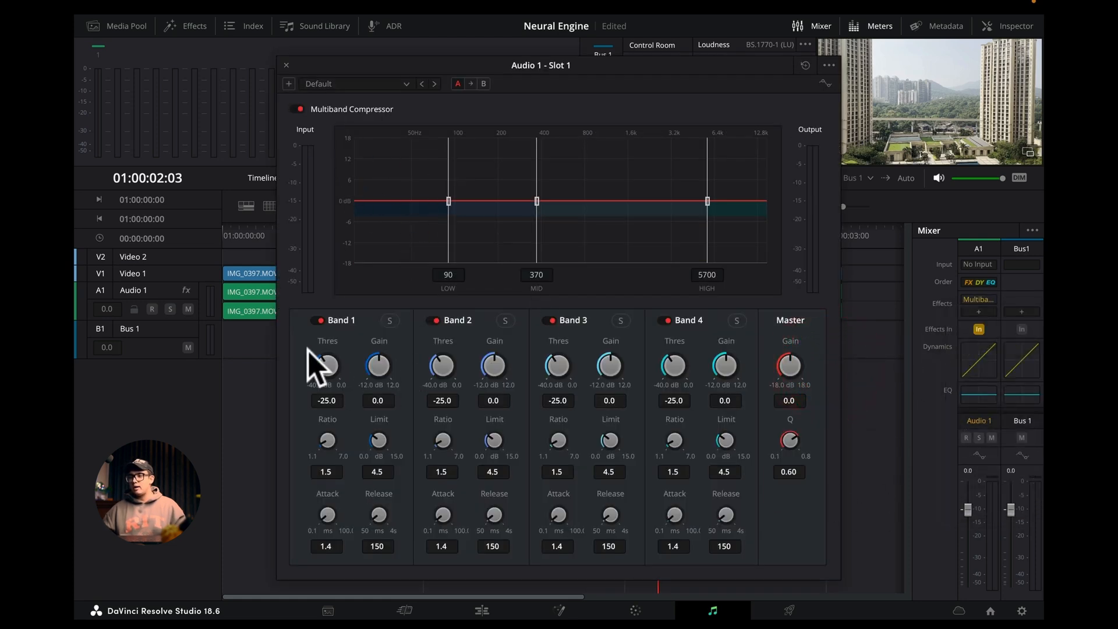
# Set the Multiband Compressor's low crossover frequency to 114 and close the effect's window.
pyautogui.click(387, 83)
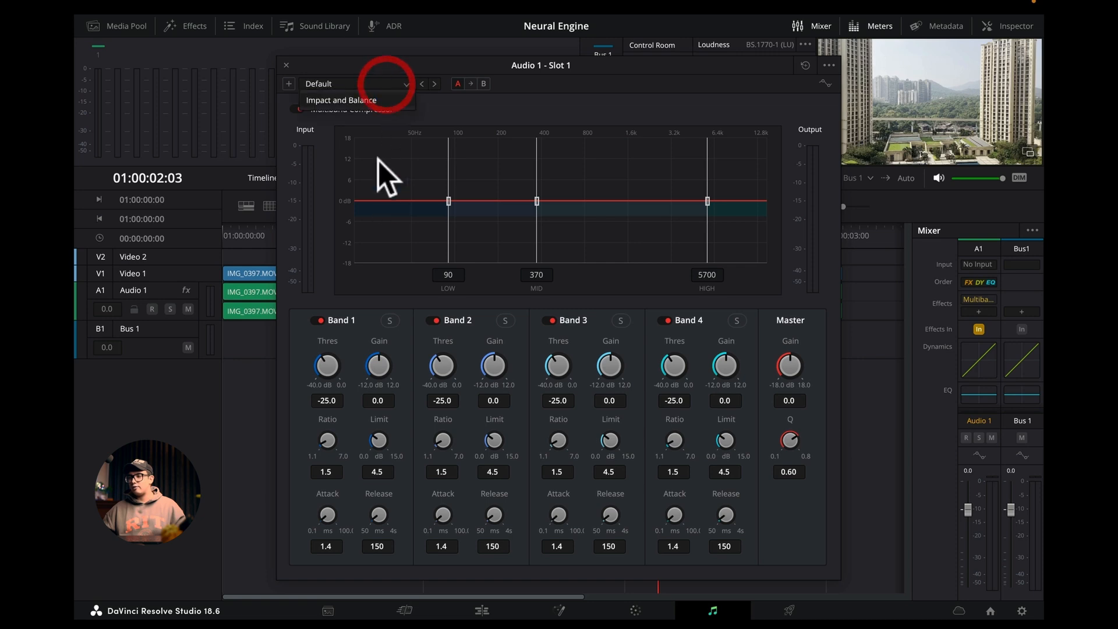
pyautogui.click(449, 155)
pyautogui.moveTo(448, 201)
pyautogui.mouseDown()
pyautogui.moveTo(487, 201)
pyautogui.moveTo(463, 200)
pyautogui.mouseUp()
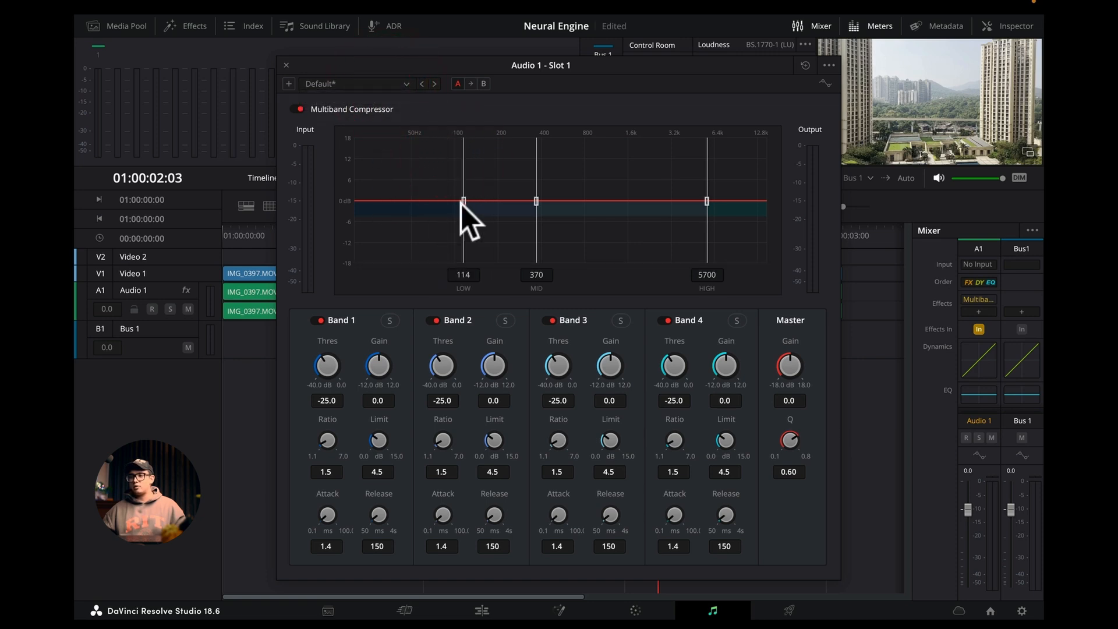
pyautogui.click(286, 66)
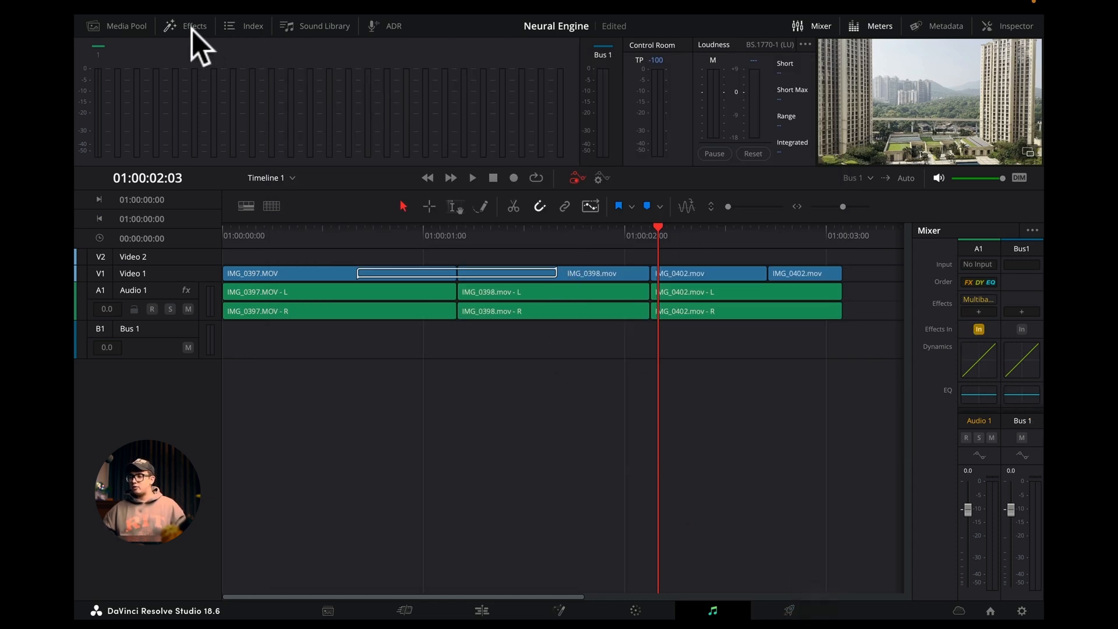
# Open the Deliver page and view the export presets and the Custom Export video settings.
pyautogui.click(789, 610)
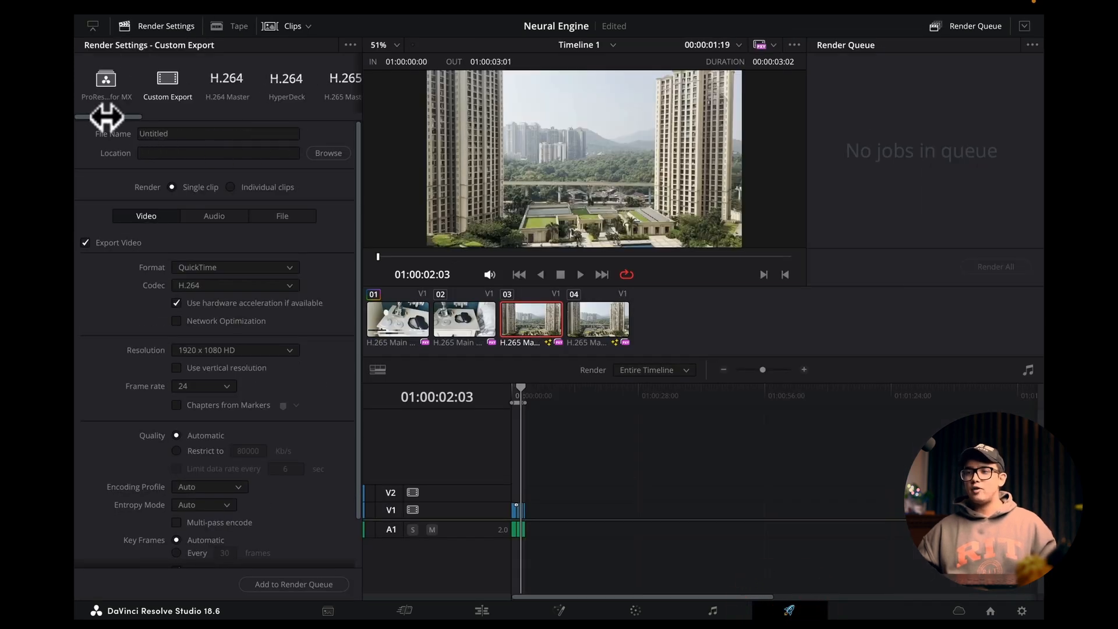
pyautogui.moveTo(107, 117); pyautogui.dragTo(211, 120)
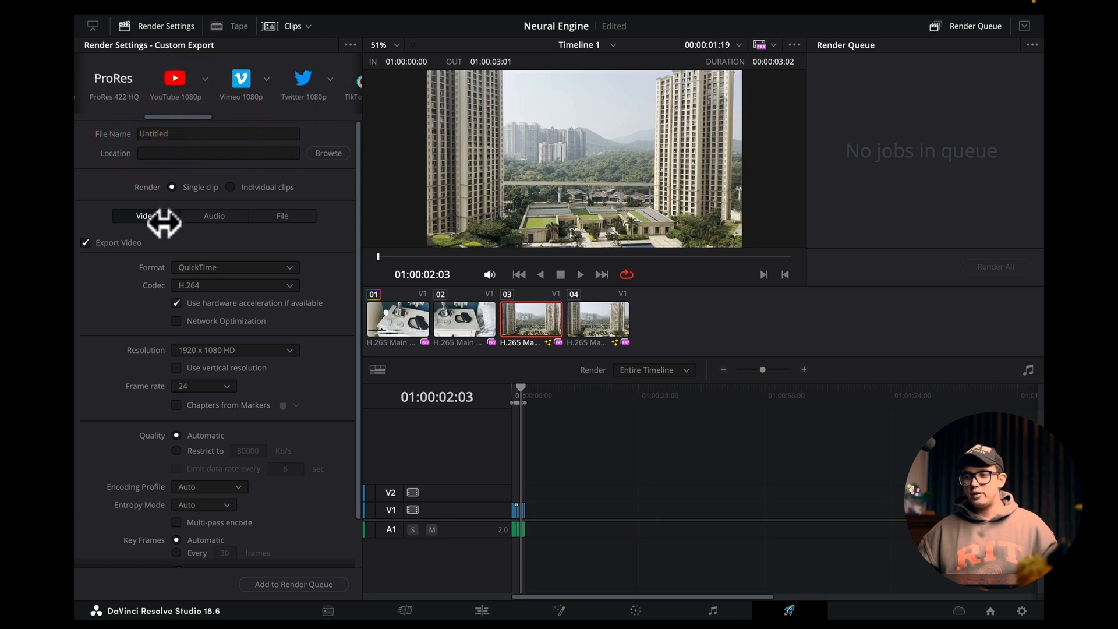
pyautogui.scroll(-2, 175, 279)
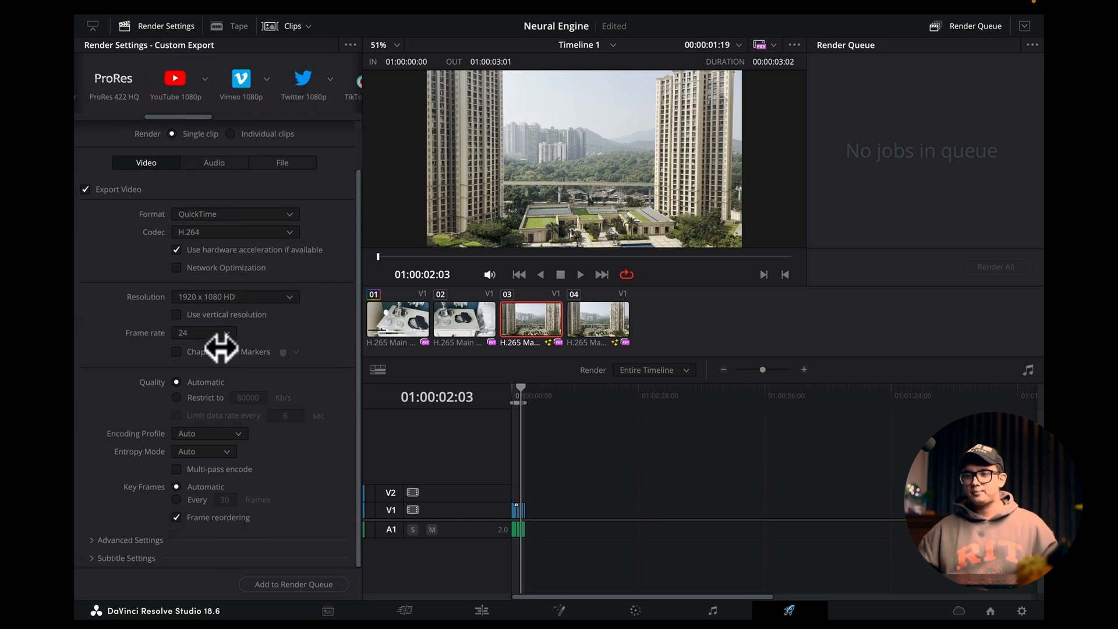
# Open the Custom Export audio settings and choose Linear PCM as the audio codec.
pyautogui.click(205, 167)
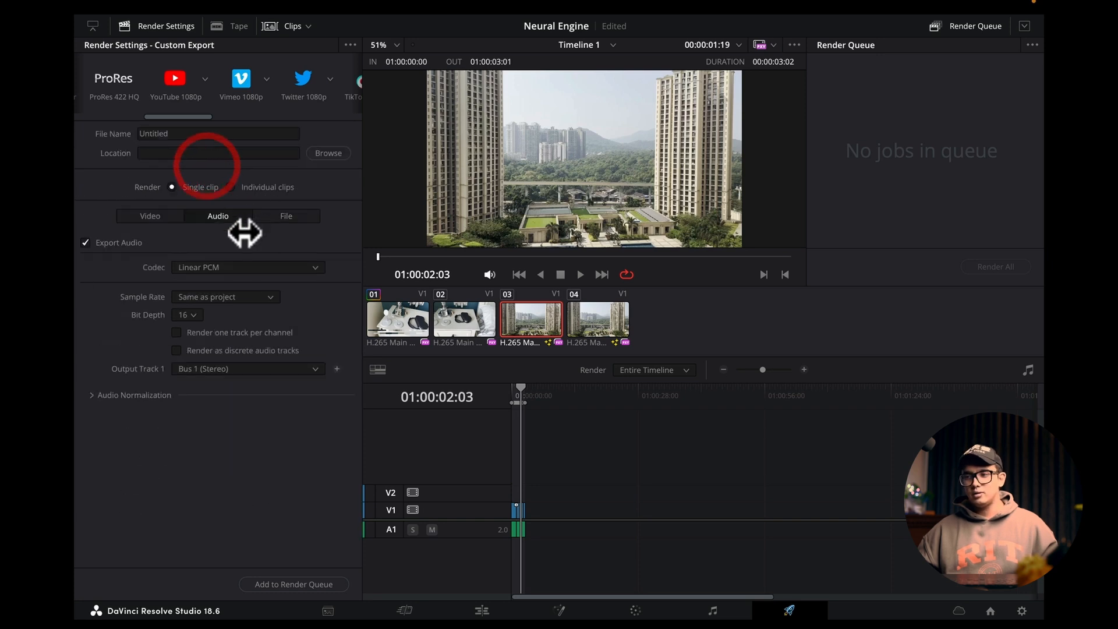
pyautogui.click(233, 267)
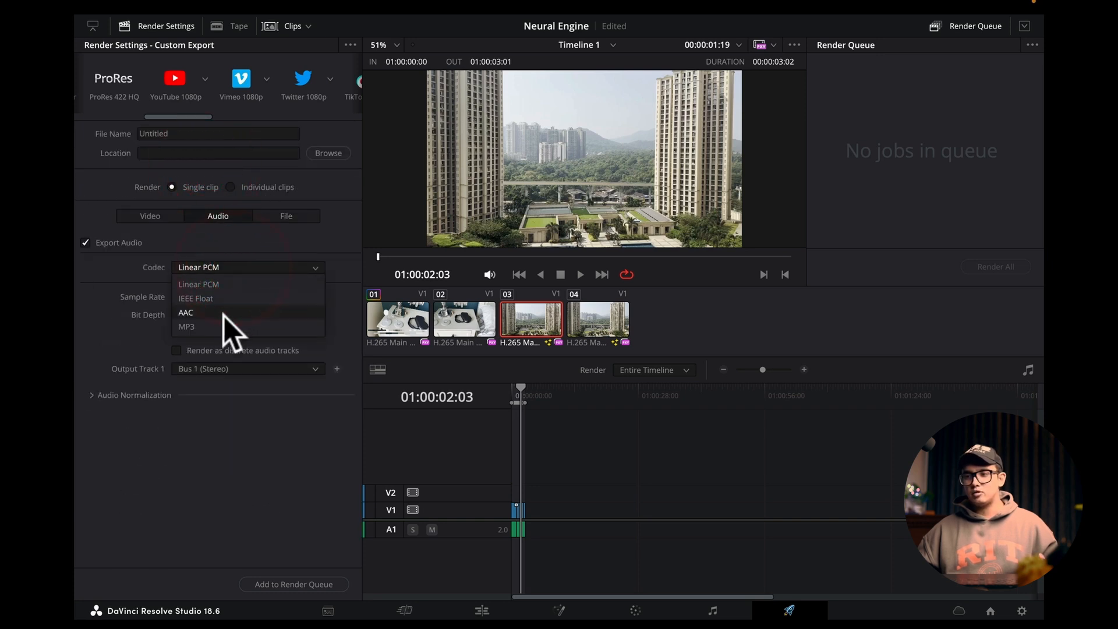
pyautogui.click(222, 285)
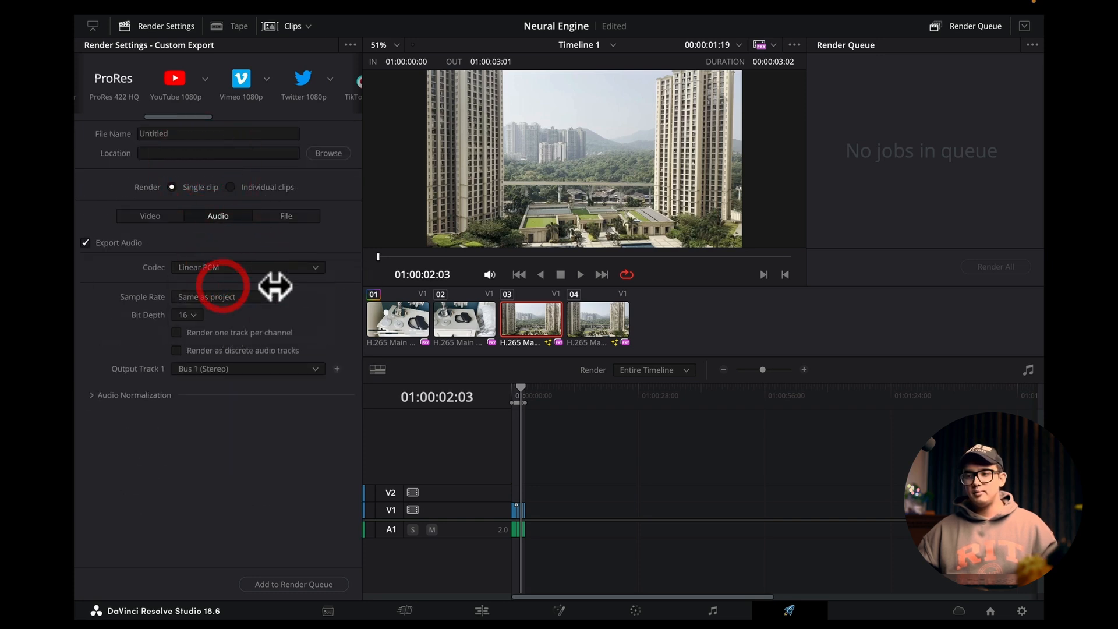
# Add Timeline 1 to the render queue, saving the export as Untitled.mov in the Documents folder.
pyautogui.click(293, 584)
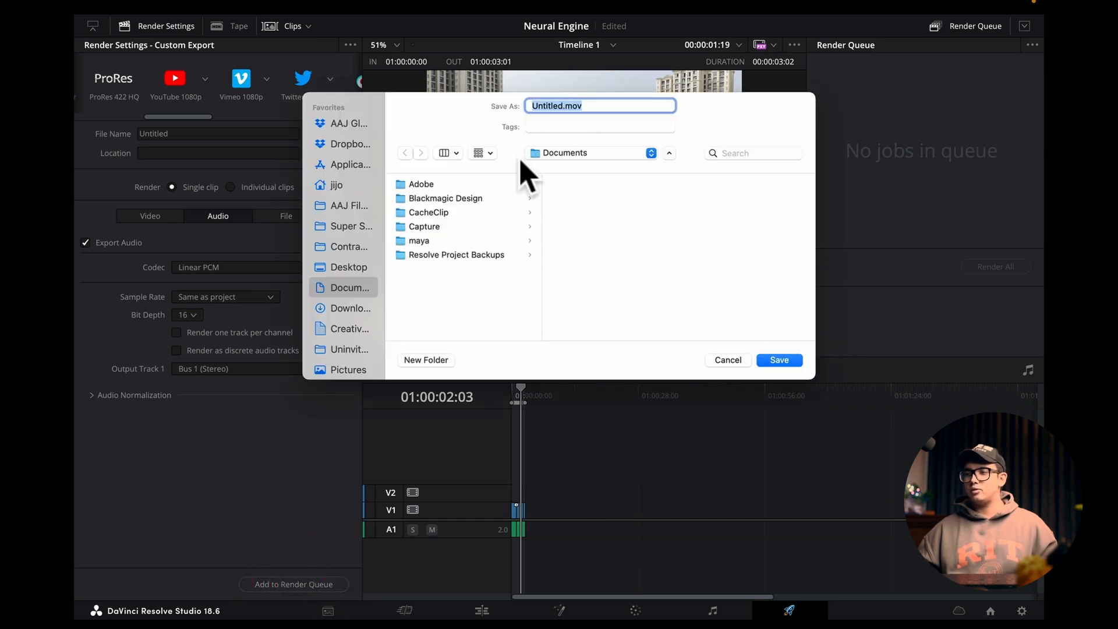
pyautogui.click(782, 360)
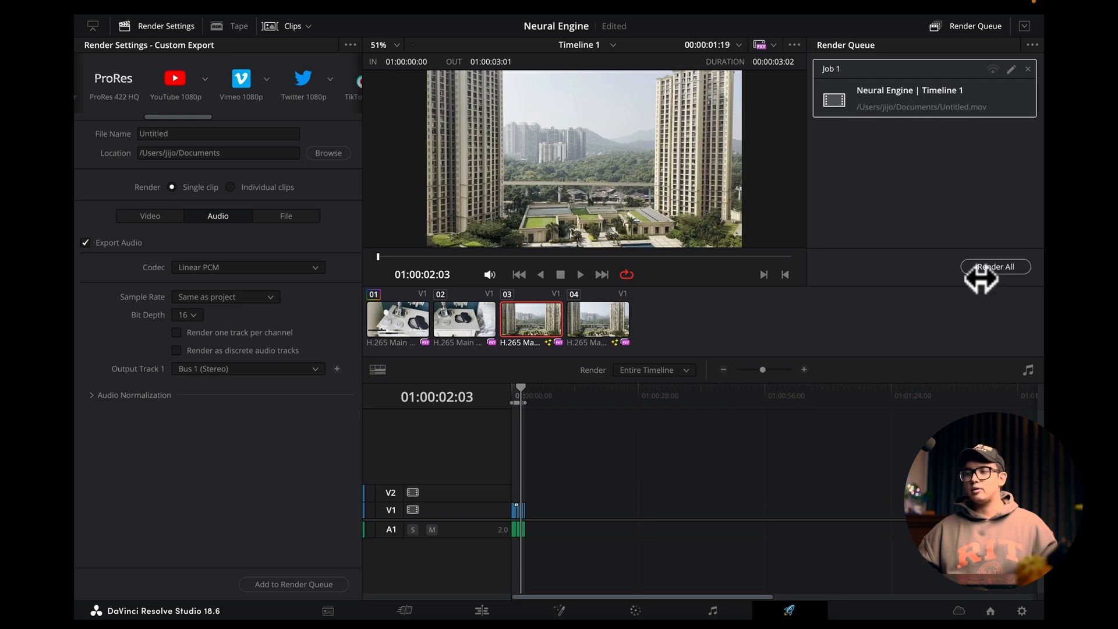
pyautogui.click(760, 477)
pyautogui.hotkey('shift', 'z')
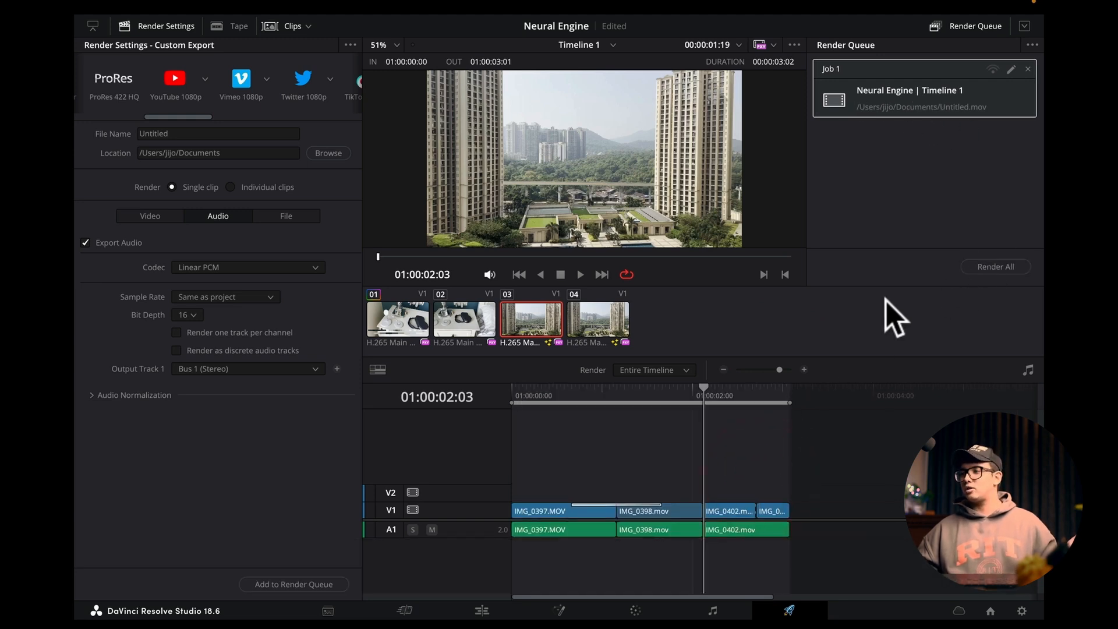